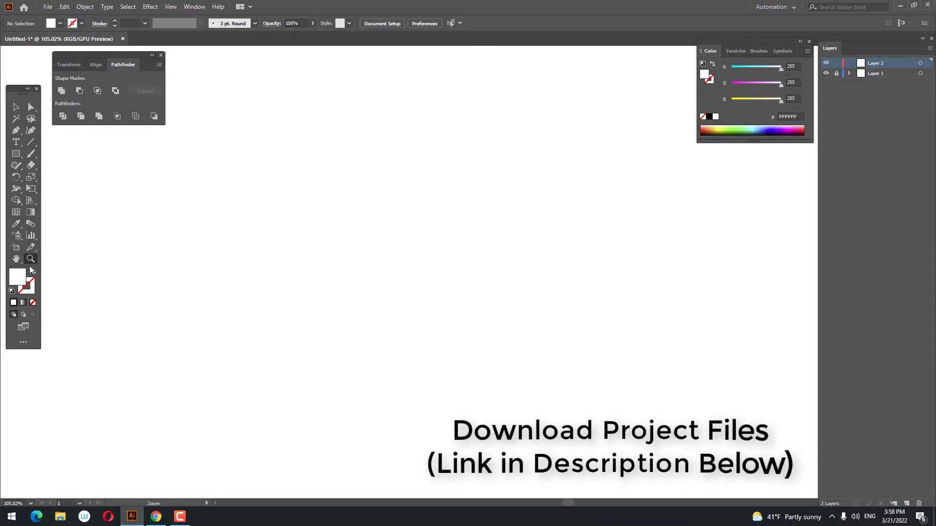
Choose the Rectangle tool and set the fill colour to soft orange EA7F59
left_click(19, 154)
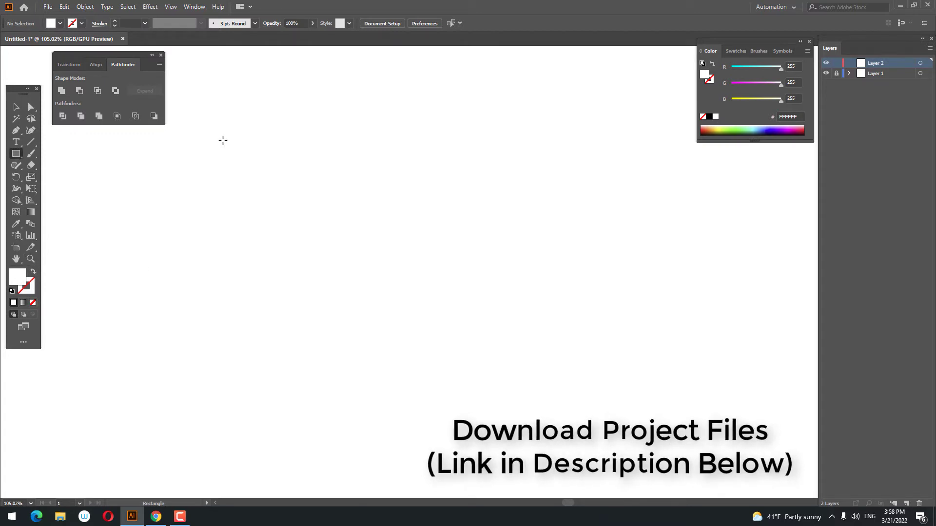
double_click(20, 279)
left_click(166, 346)
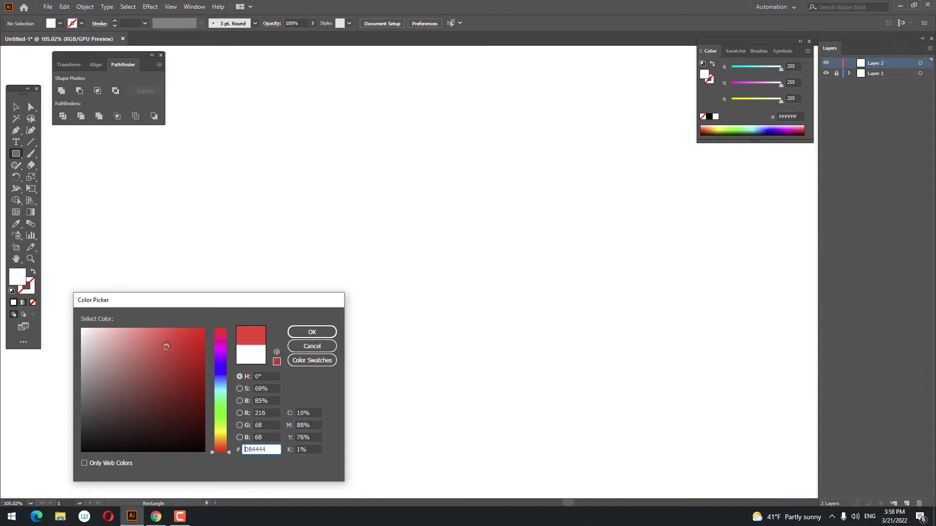
left_click_drag(224, 452, 221, 446)
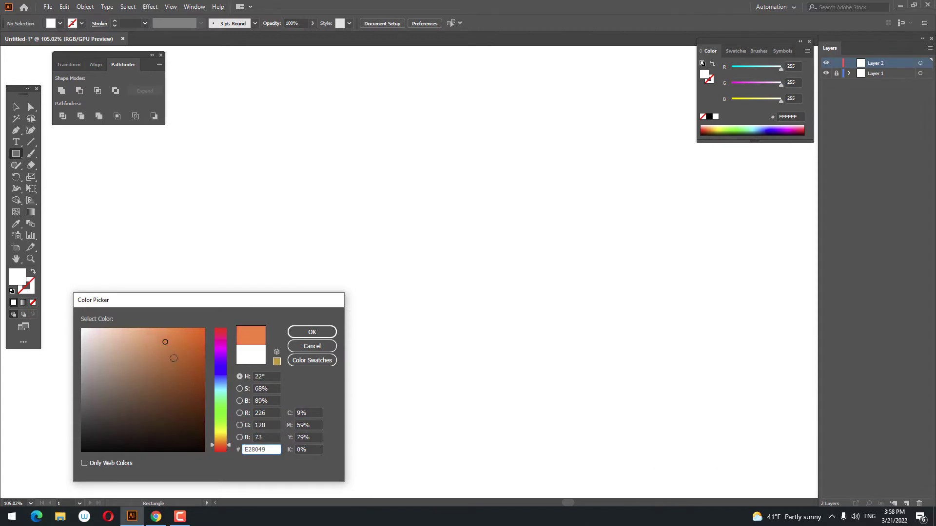
left_click(163, 335)
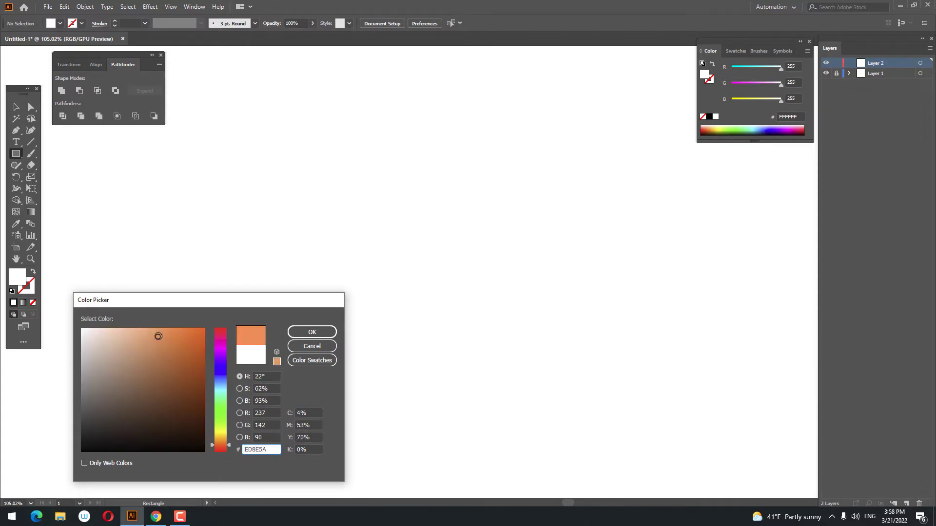
left_click(224, 447)
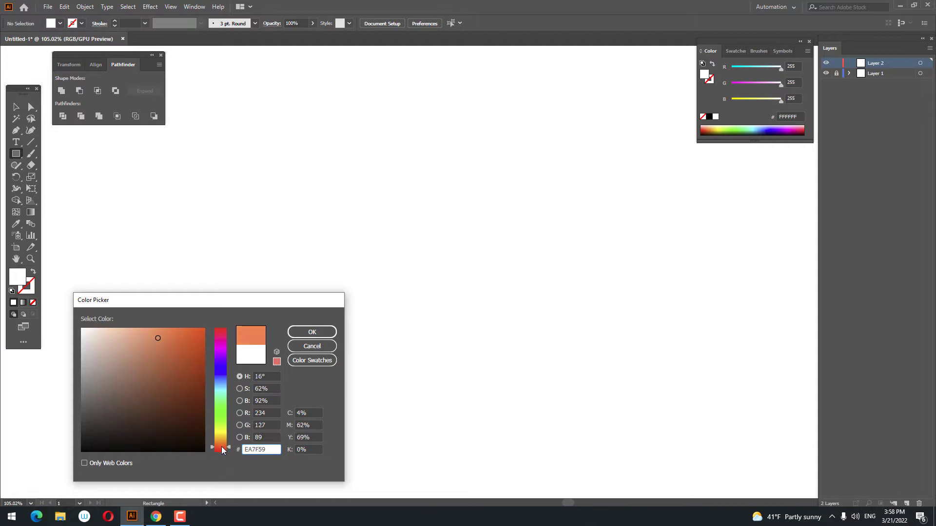
left_click(315, 334)
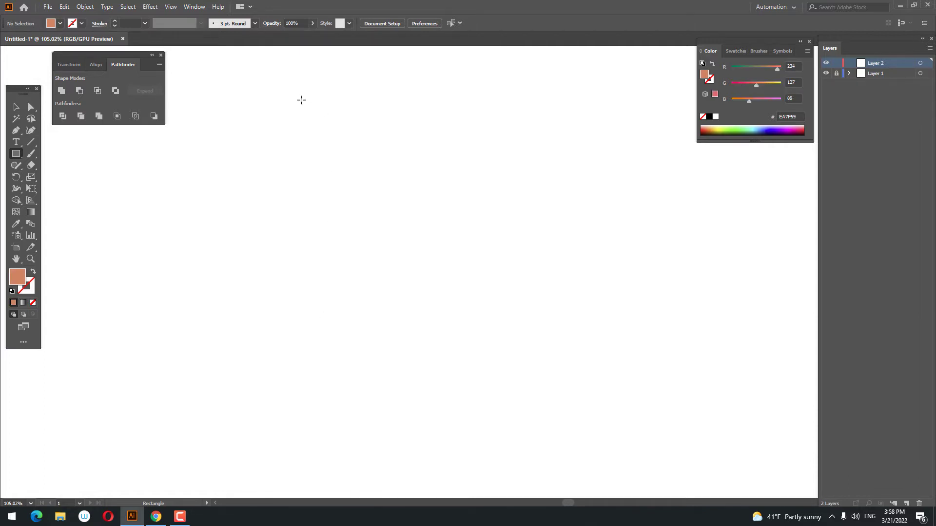
Draw a large tall rectangle and centre it horizontally and vertically on the artboard
left_click_drag(301, 100, 511, 357)
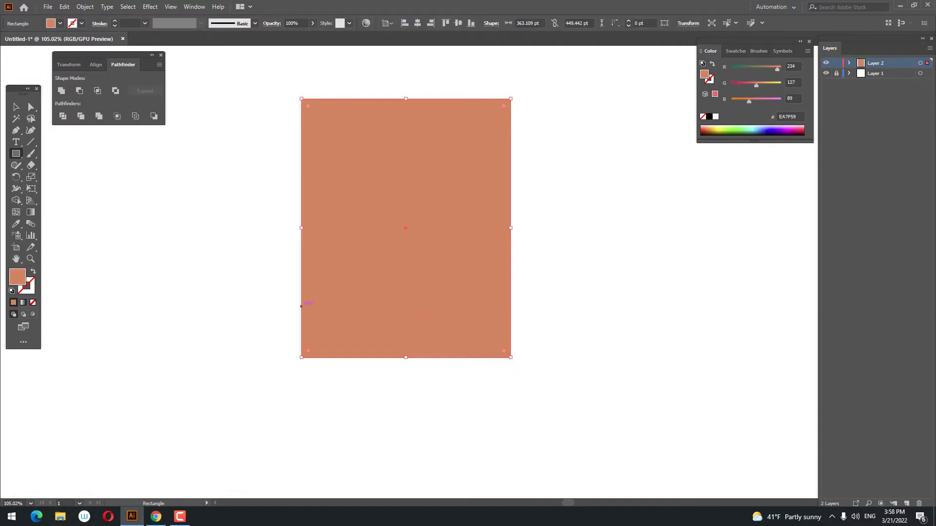
left_click(14, 105)
left_click(417, 23)
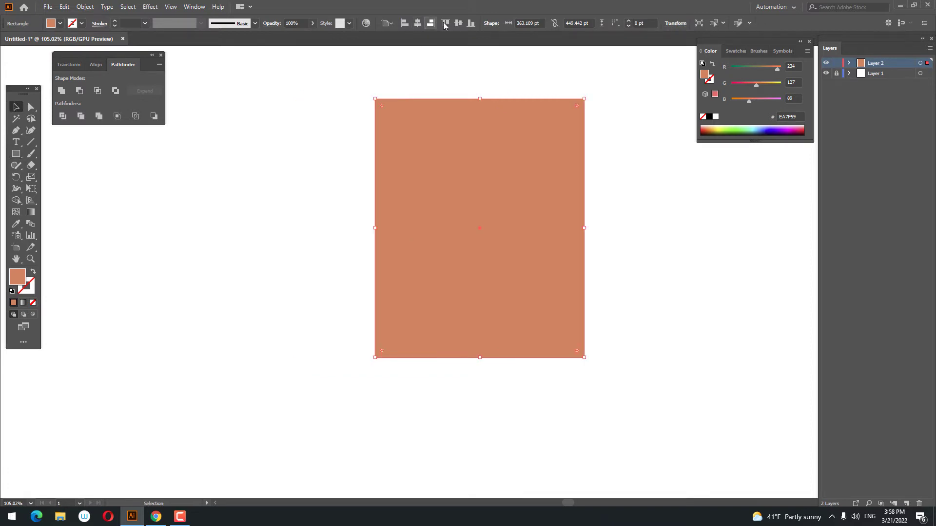
left_click(458, 23)
left_click_drag(578, 223, 492, 208)
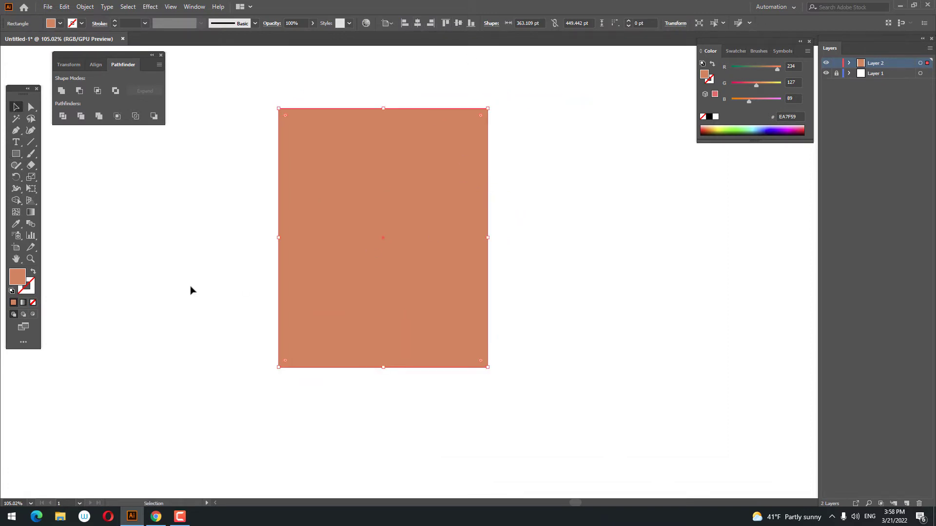
Recolour the rectangle's fill to a stronger red-orange, EA5E42
double_click(17, 277)
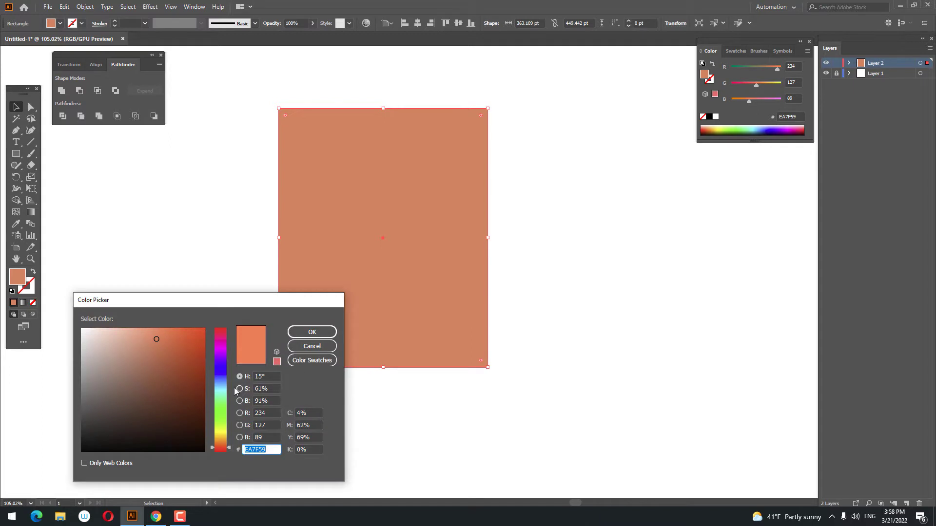
left_click(170, 338)
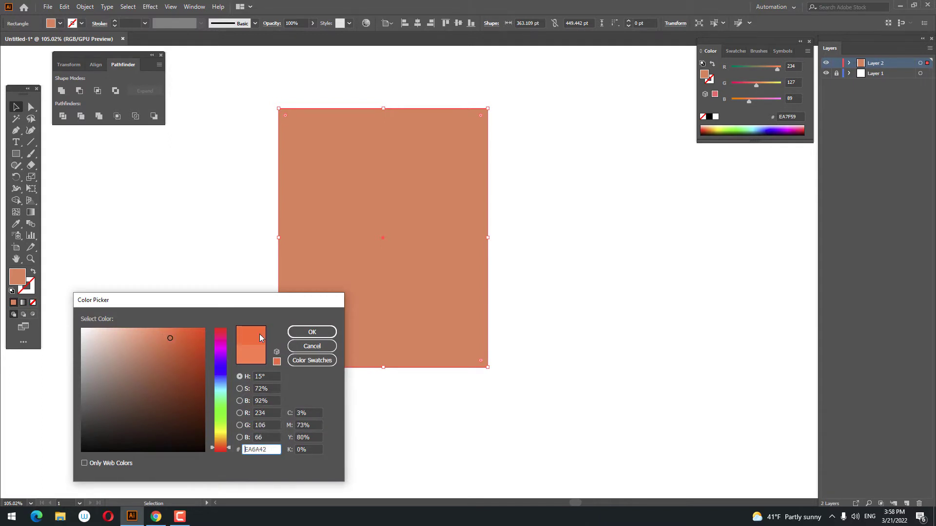
left_click_drag(223, 448, 223, 449)
left_click(317, 332)
mouse_move(487, 320)
left_mouse_down()
mouse_move(459, 345)
mouse_move(469, 354)
left_mouse_up()
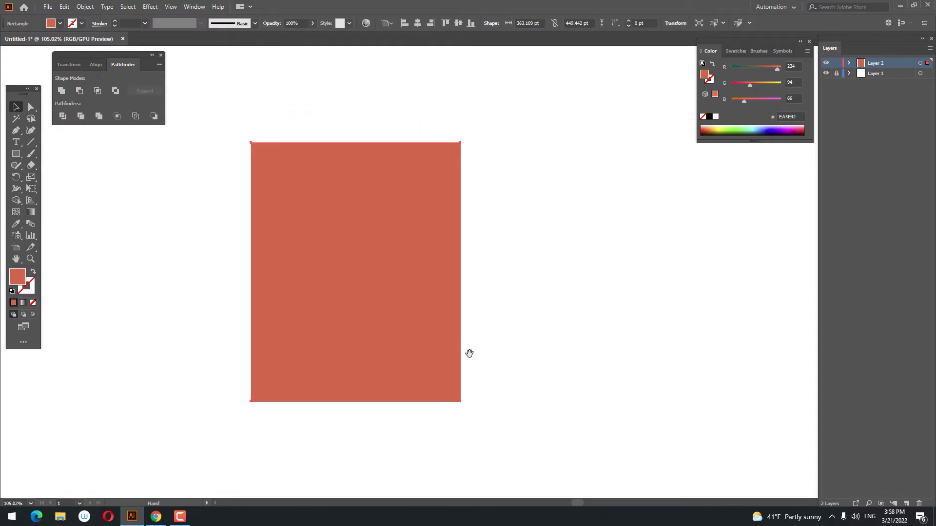
left_click(18, 155)
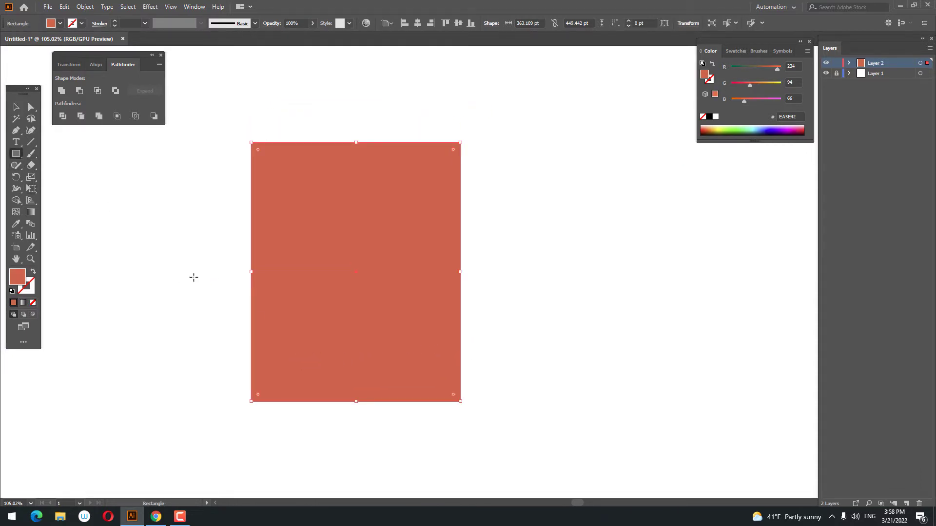
Draw a narrower wing rectangle at the tall block's lower left, filled dark red D1422A
left_click_drag(178, 224, 251, 401)
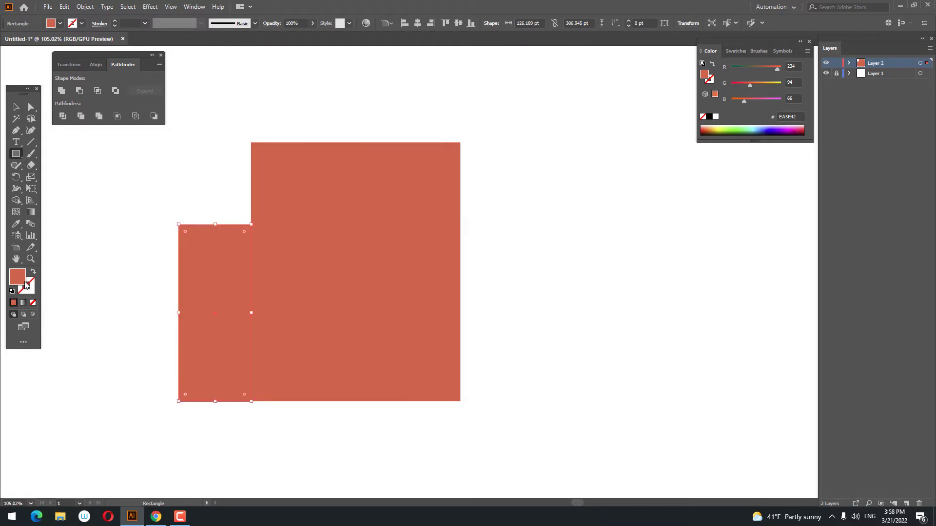
double_click(22, 283)
left_click_drag(169, 339, 181, 347)
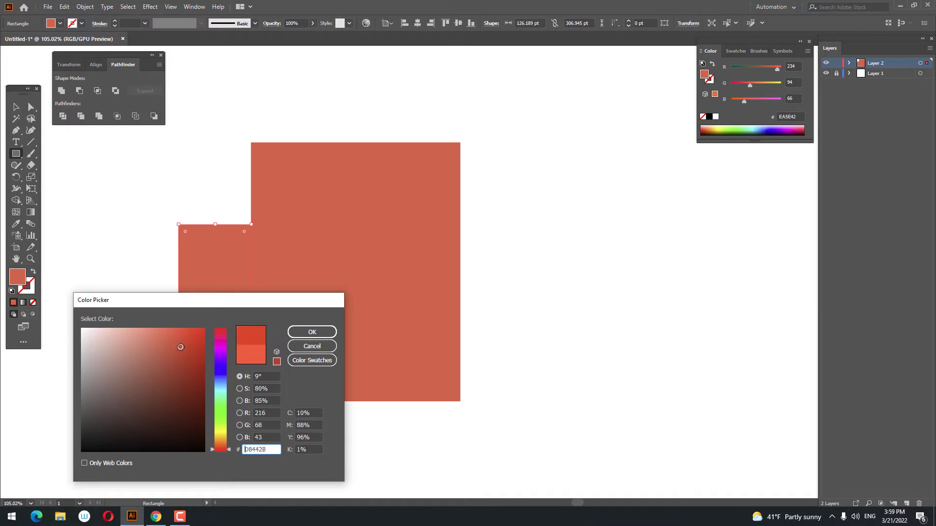
key("Return")
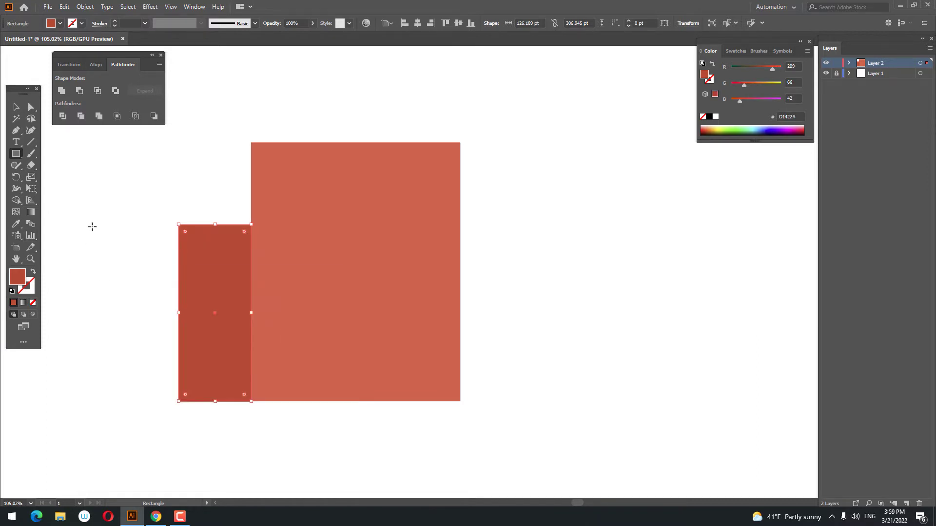
Lower the tall block's top edge slightly and widen the left wing
left_click(16, 108)
left_click(302, 149)
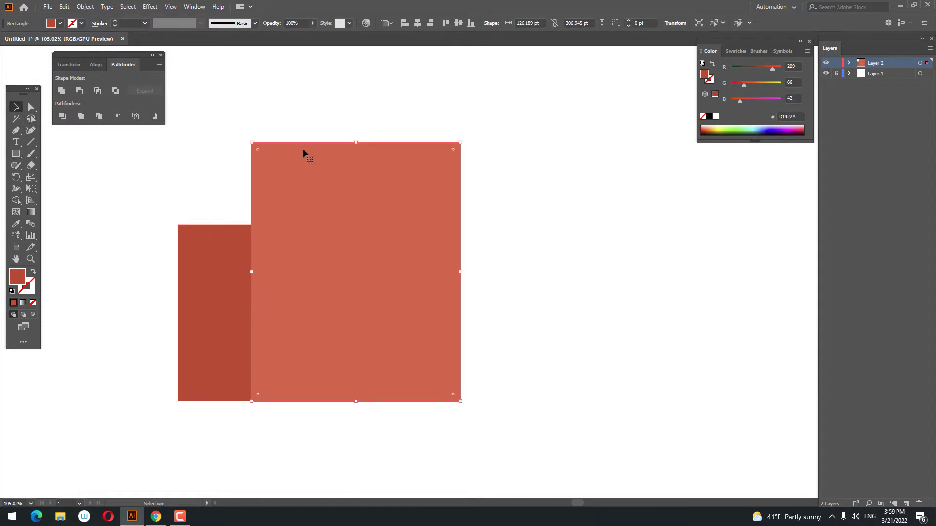
left_click_drag(355, 143, 355, 153)
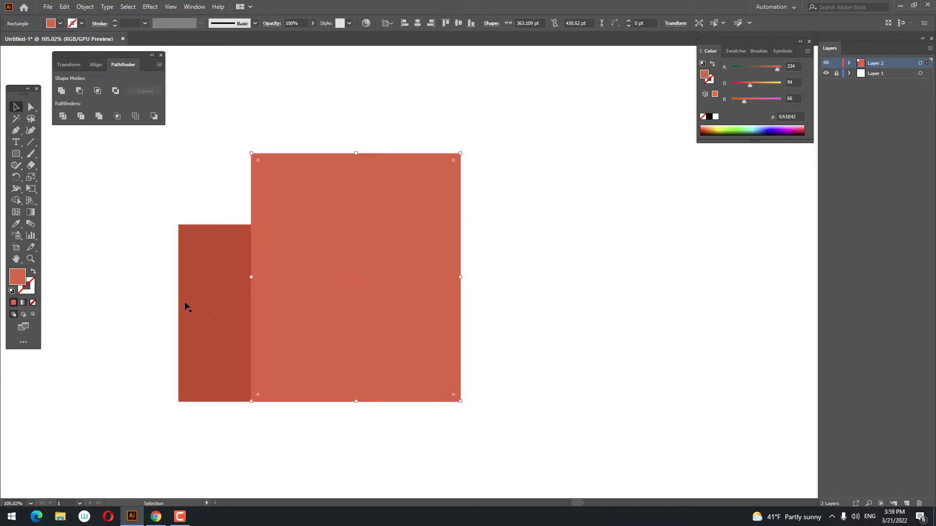
left_click(186, 308)
left_click_drag(178, 314, 166, 315)
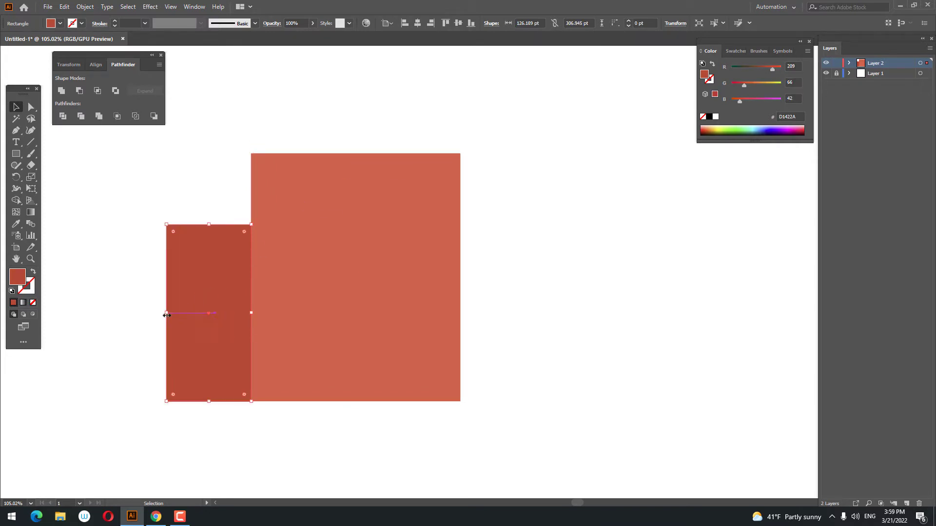
Duplicate the wing in place and move the copy to the tall block's right side
left_click(64, 7)
left_click(80, 53)
left_click(65, 7)
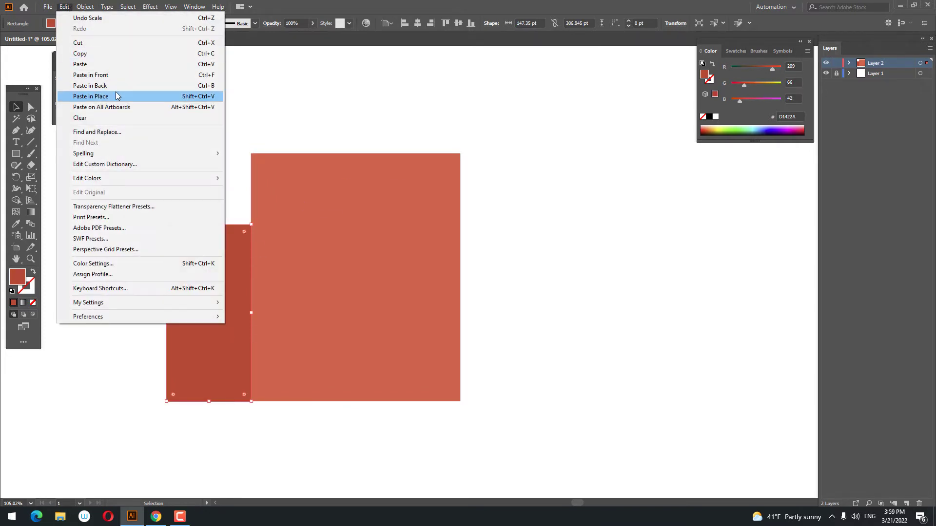
left_click(117, 96)
left_click_drag(190, 260, 485, 318)
left_click(593, 346)
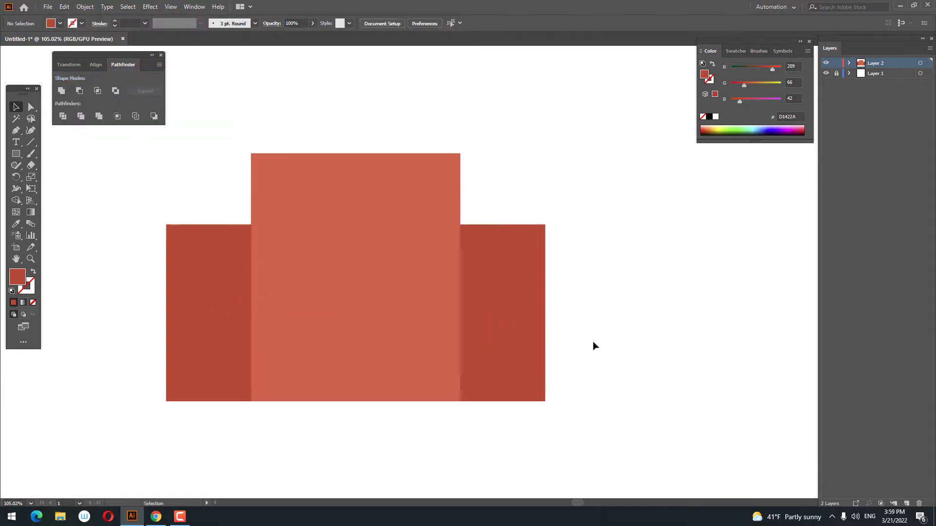
left_click_drag(426, 317, 476, 338)
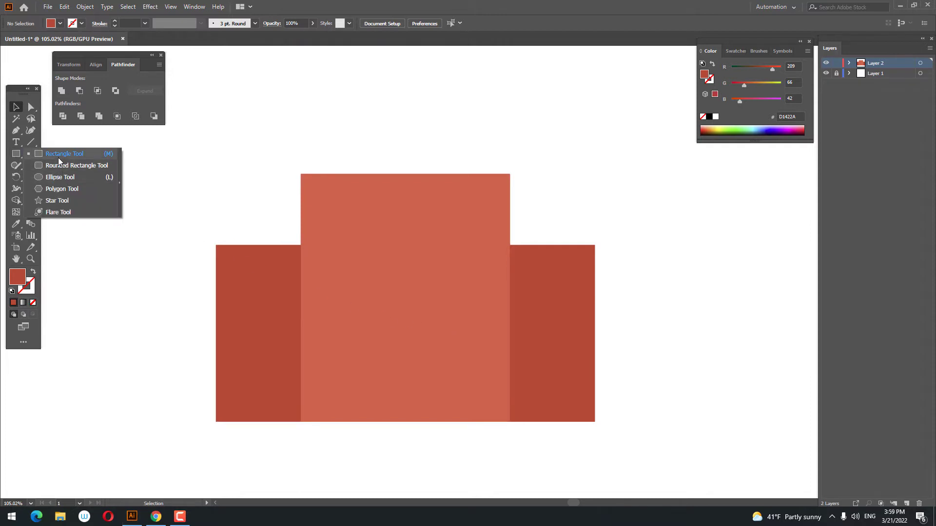
Group the left and right wings together
left_click_drag(13, 155, 57, 157)
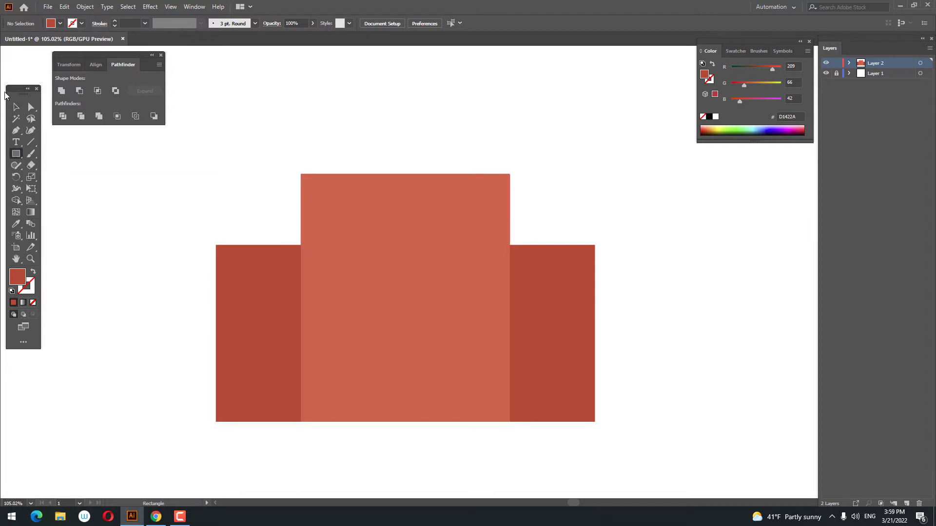
left_click(15, 107)
left_click(236, 278)
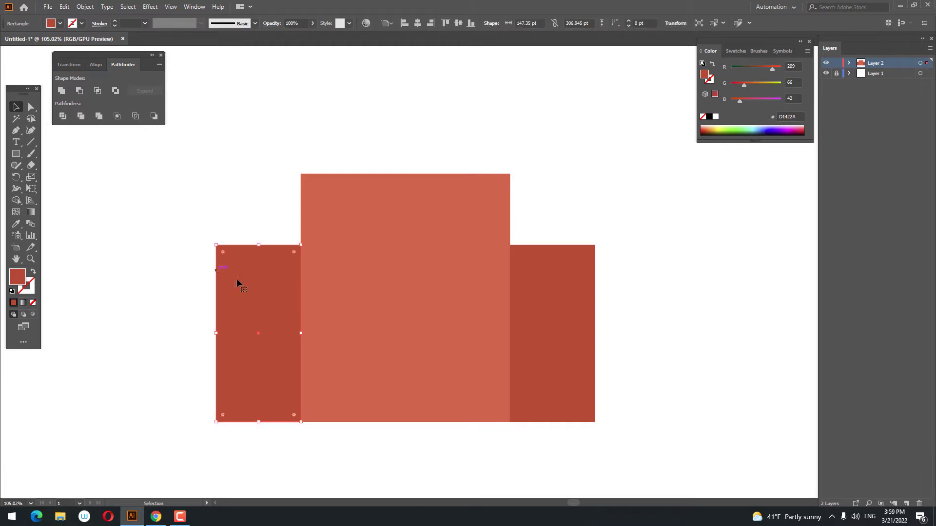
left_click(533, 323, "shift")
right_click(537, 310)
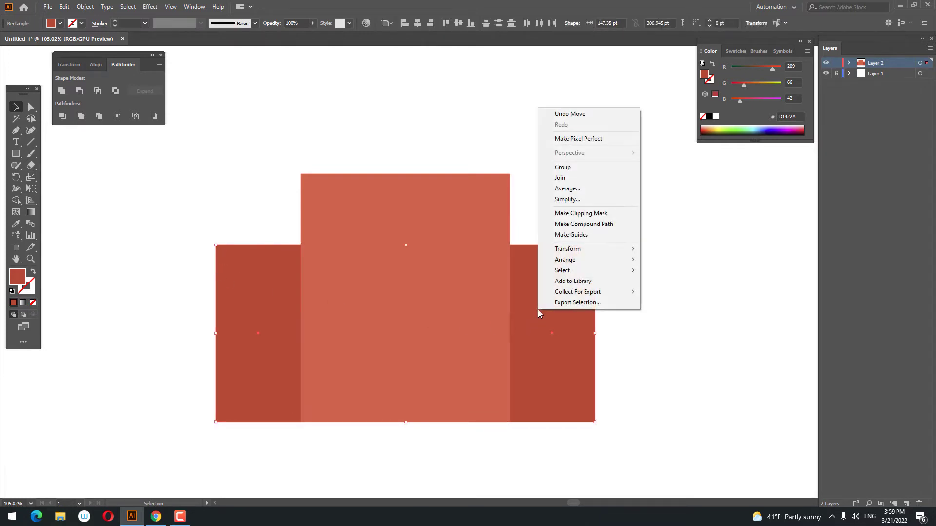
left_click(577, 168)
left_click_drag(638, 299, 163, 158)
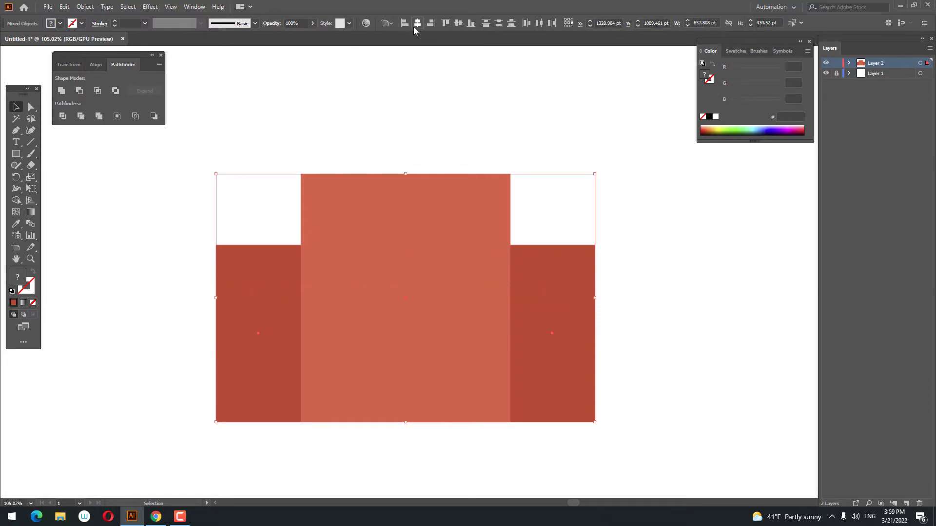
left_click(510, 211)
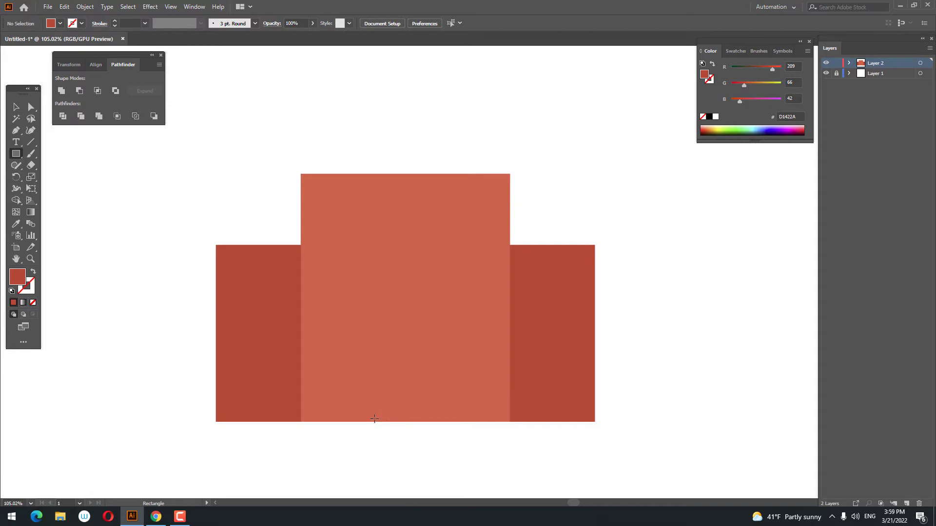
Draw a door rectangle at the tall block's bottom and centre it horizontally
left_click_drag(370, 422, 455, 328)
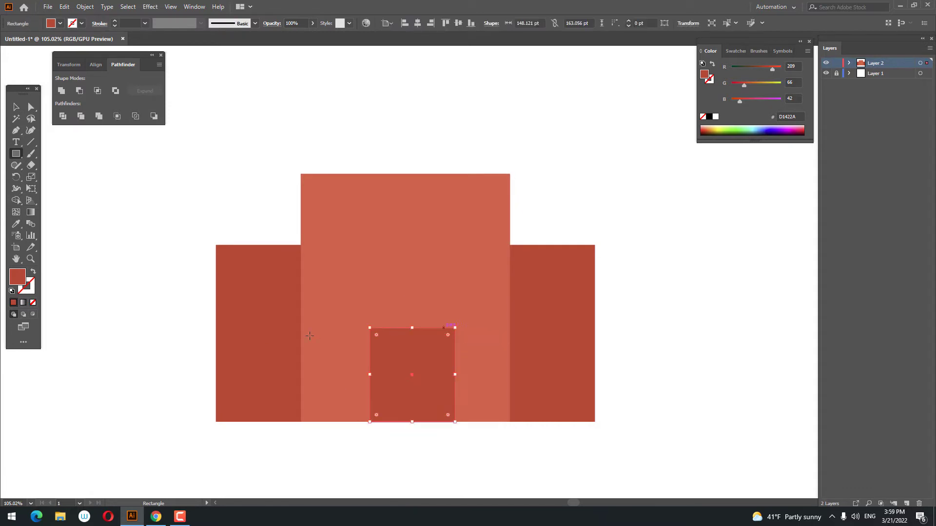
left_click(13, 103)
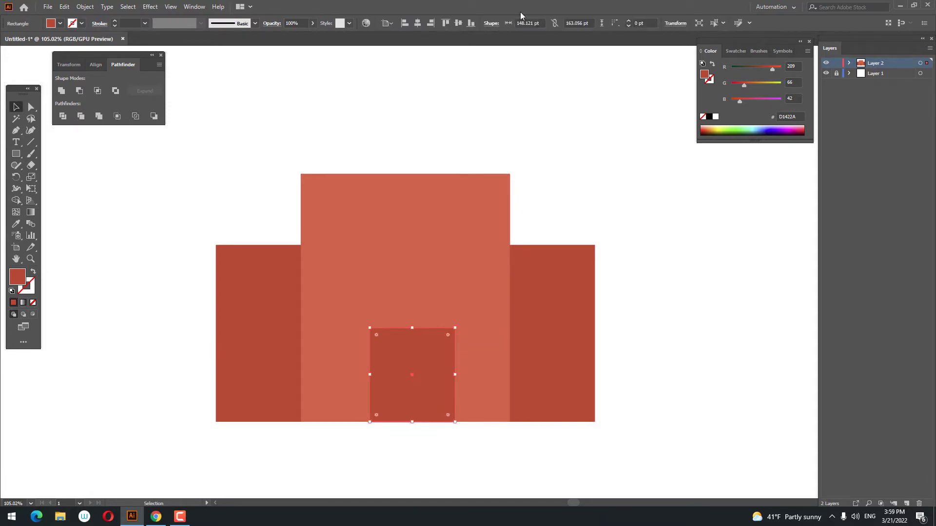
left_click(418, 23)
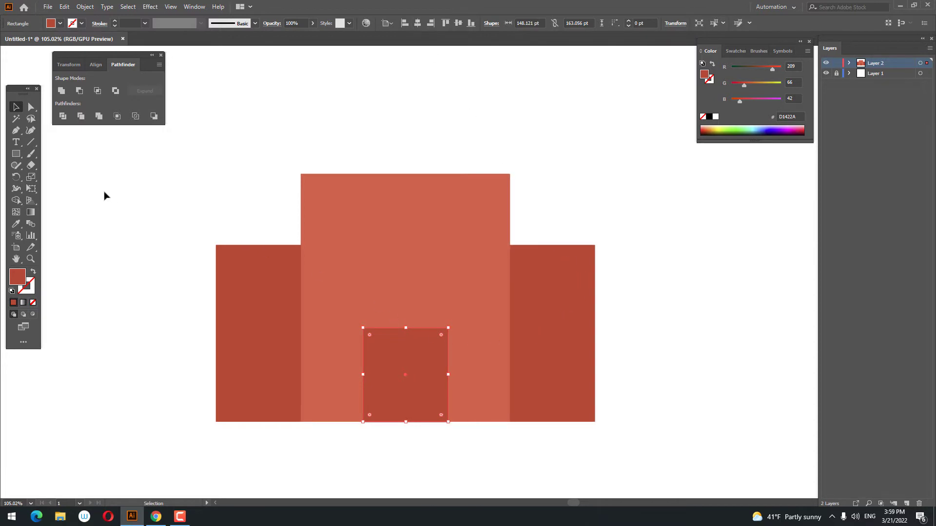
Draw a small square, centre it, and move it straight up high on the block
left_click(16, 154)
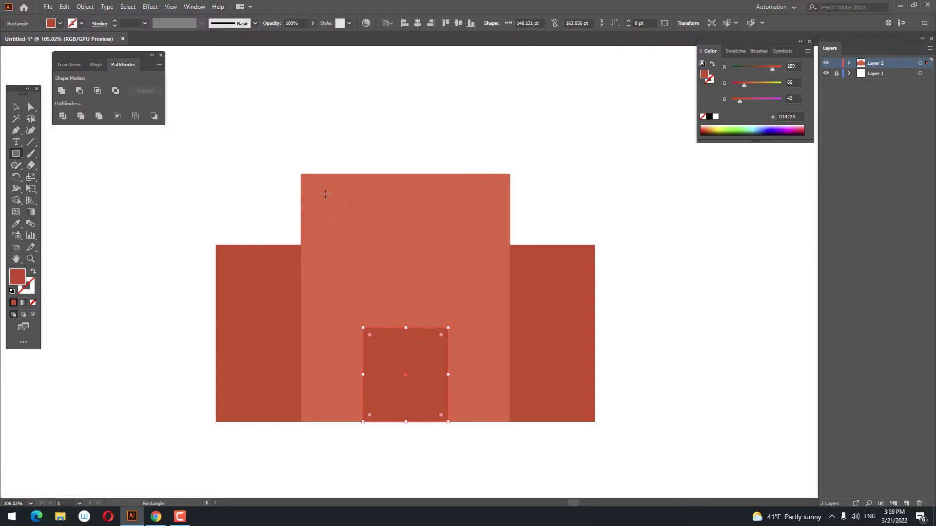
left_click_drag(325, 193, 377, 245)
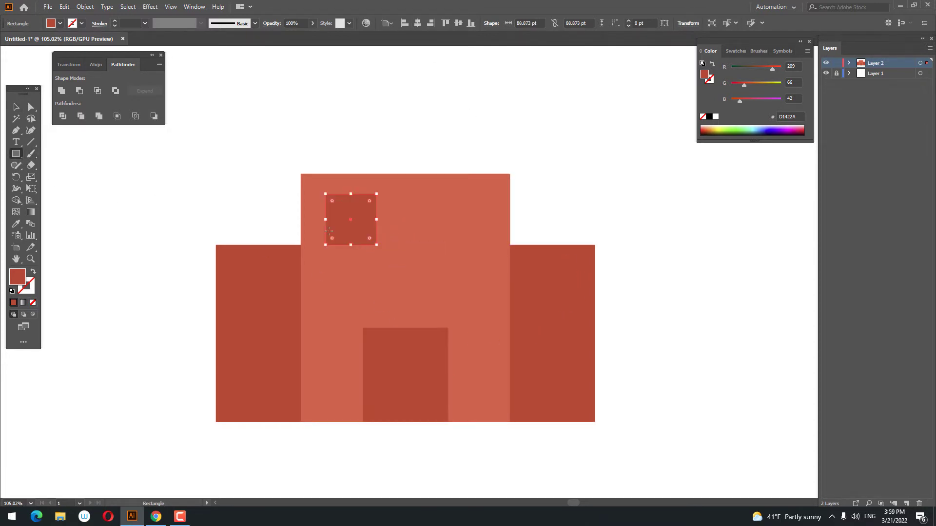
left_click(16, 111)
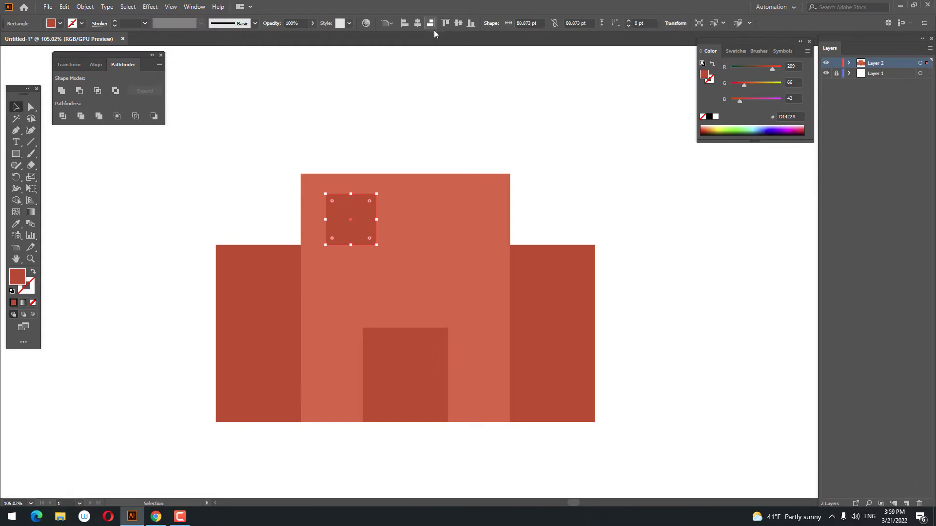
left_click(417, 23)
left_click(458, 23)
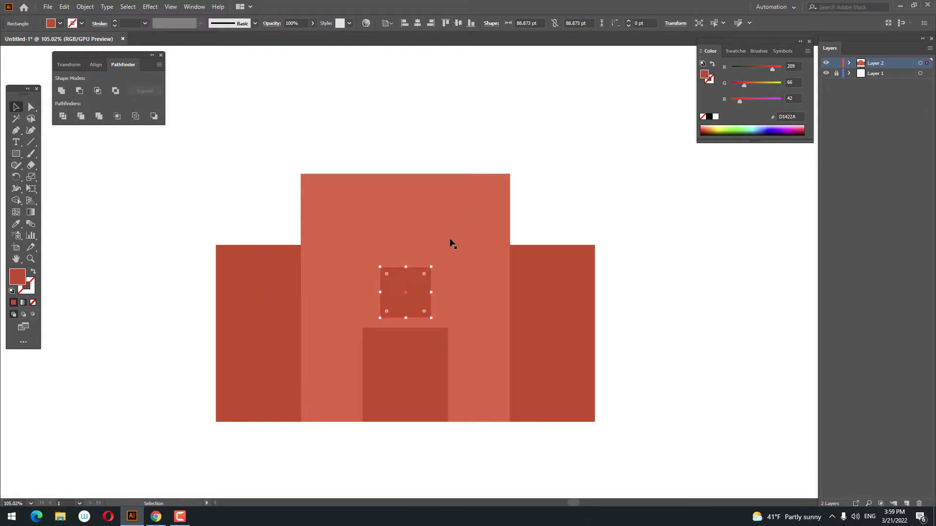
left_click_drag(405, 291, 409, 215)
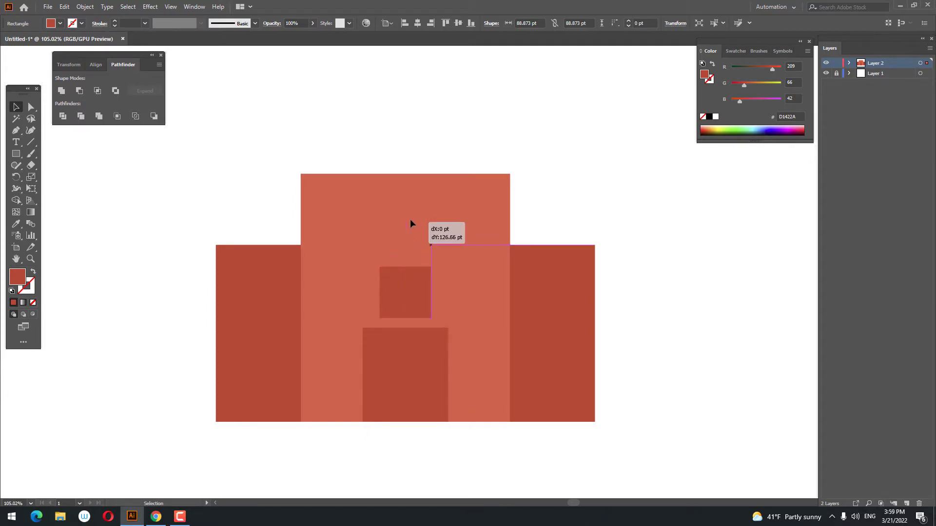
left_click_drag(409, 215, 408, 225)
left_click(577, 196)
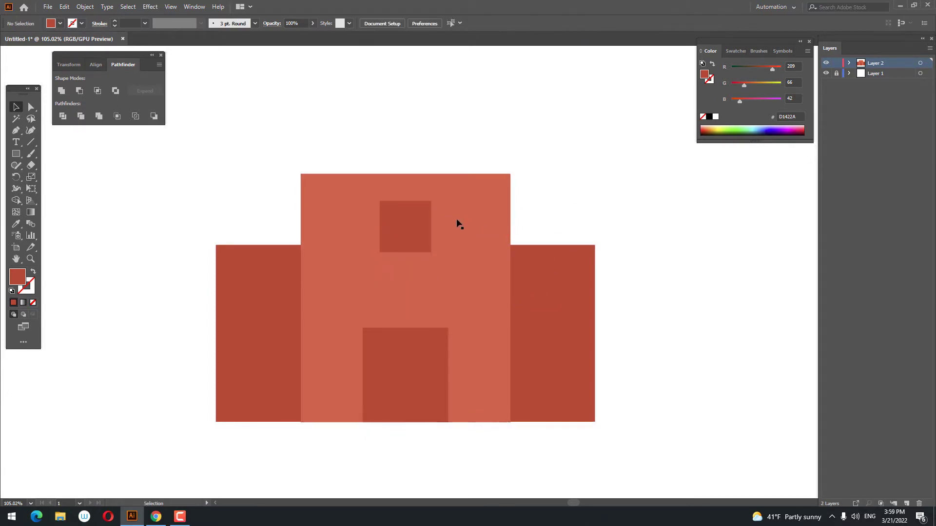
left_click(417, 230)
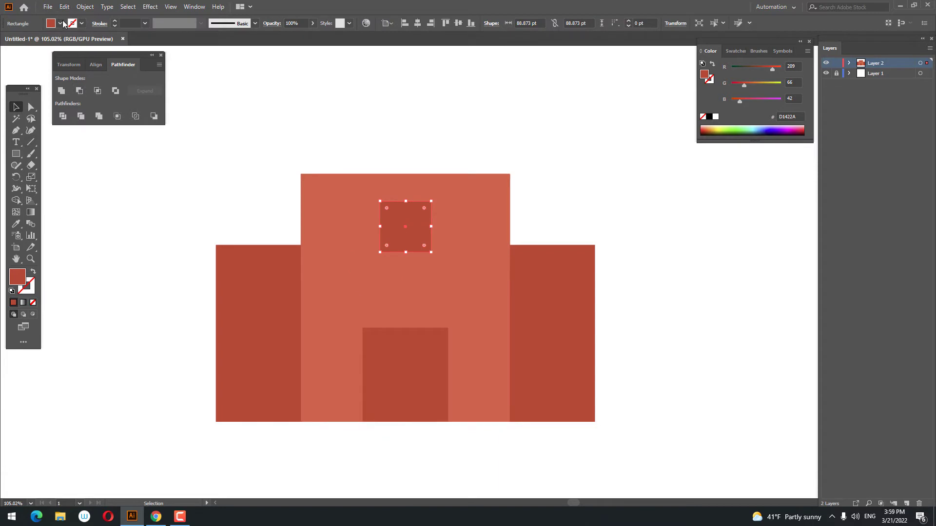
Create an inset copy of the square with Offset Path at -10 pt
left_click(84, 6)
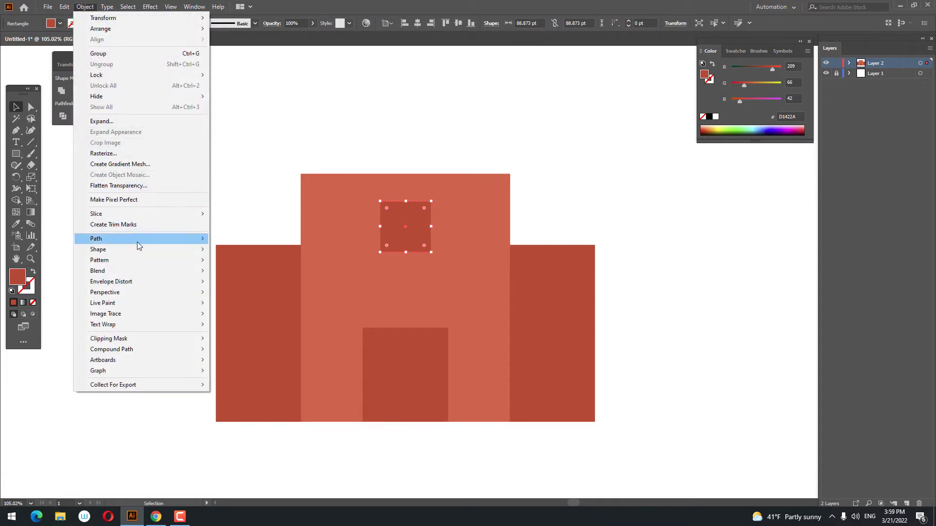
mouse_move(96, 238)
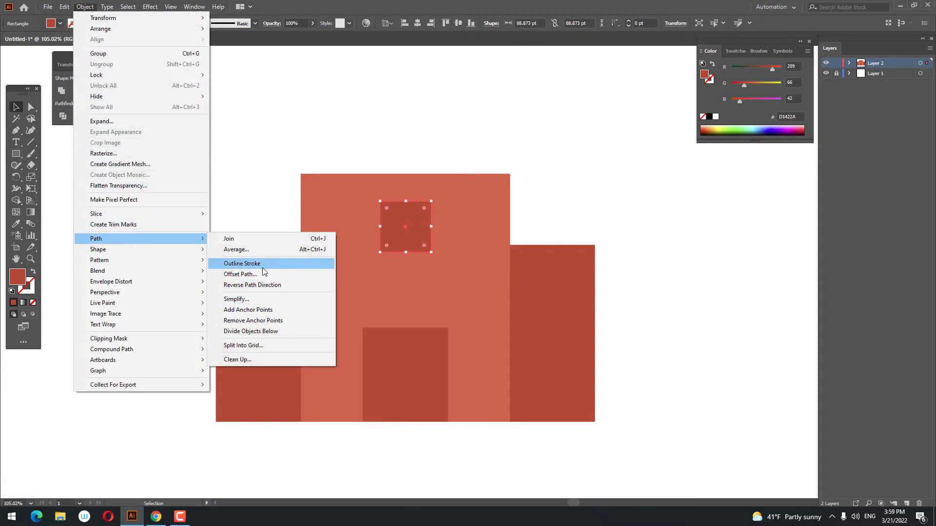
left_click(262, 275)
left_click(533, 241)
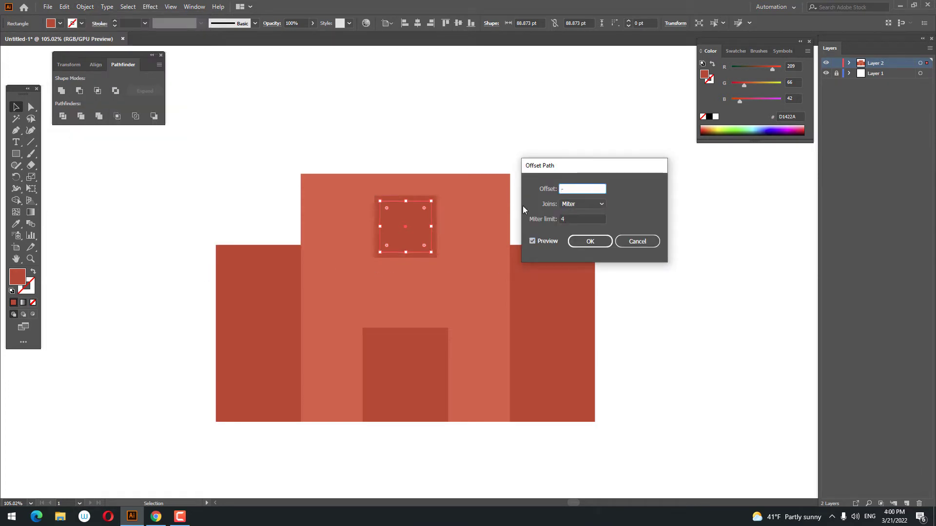
type("10")
left_click(589, 242)
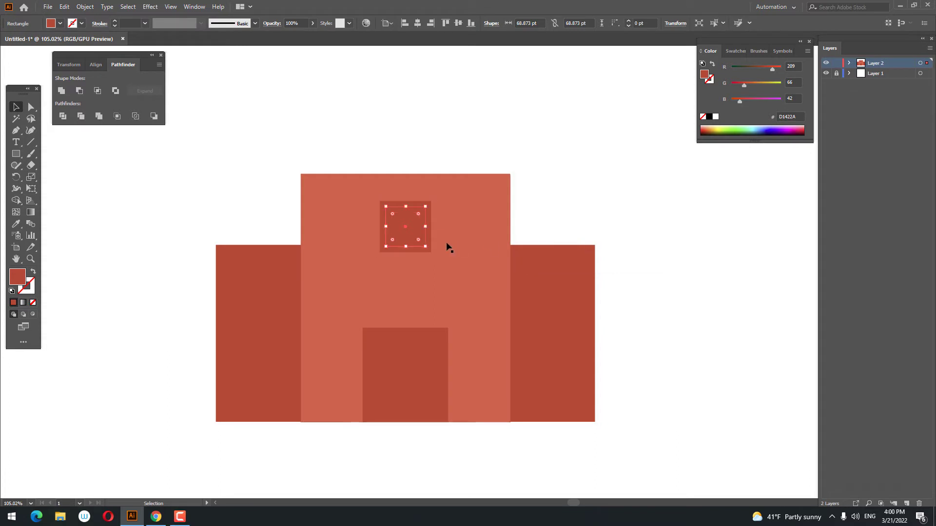
Fill the inset square with a very light pink and zoom in on the window
double_click(14, 278)
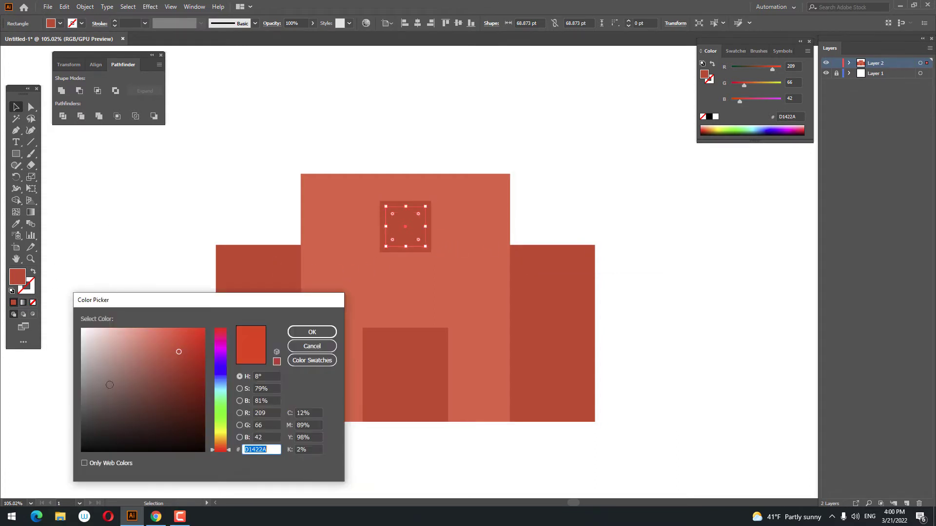
left_click(90, 334)
left_click(312, 332)
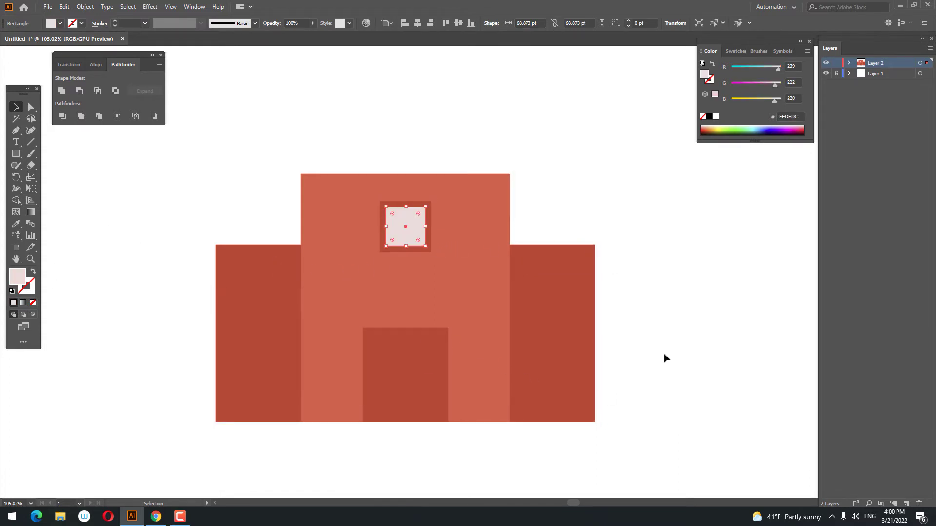
left_click(665, 358)
left_click_drag(609, 361, 636, 342)
left_click_drag(456, 246, 498, 275)
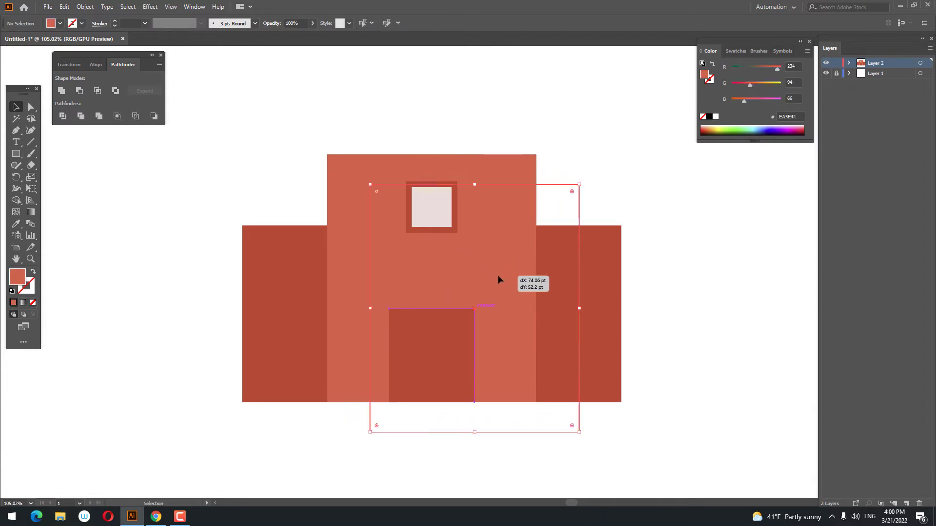
key("ctrl+z")
key("z")
left_click_drag(449, 218, 465, 240)
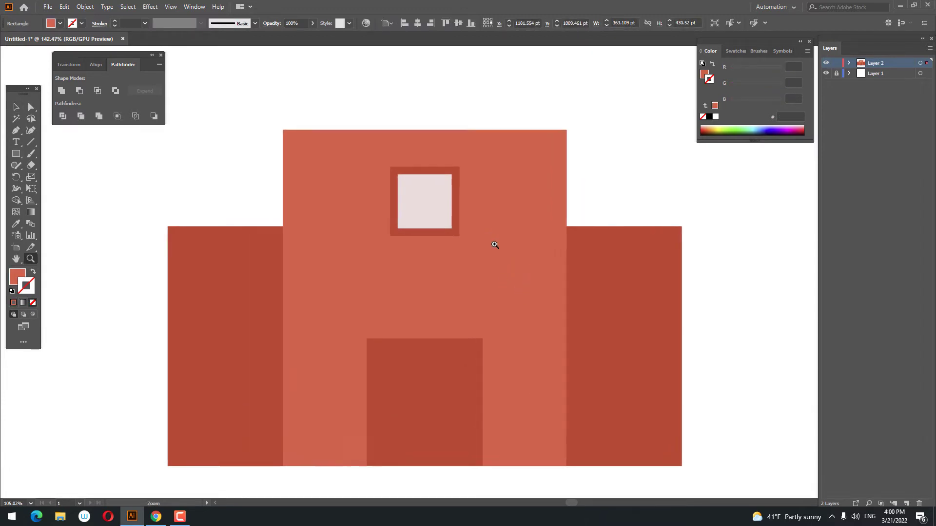
Reselect the inner pane and set its fill to pale pink F4BEB8
left_click(16, 107)
left_click(422, 203)
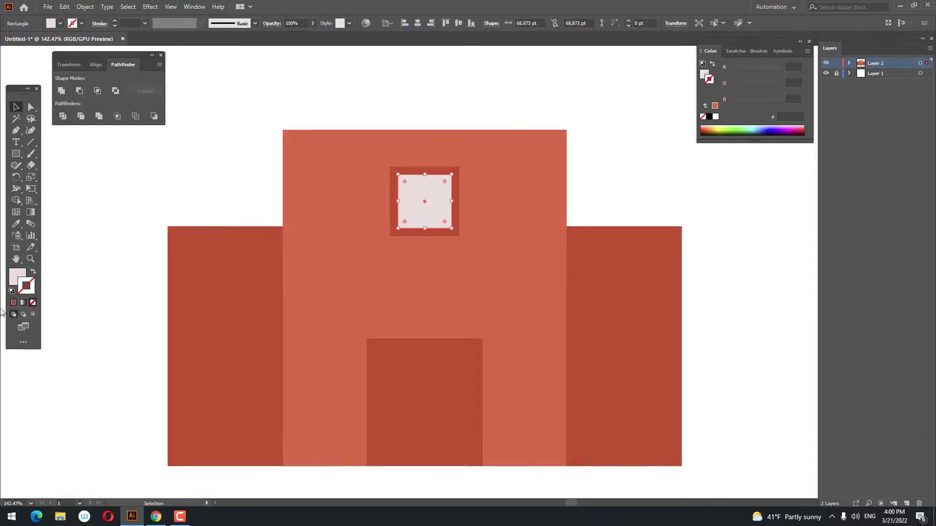
double_click(20, 276)
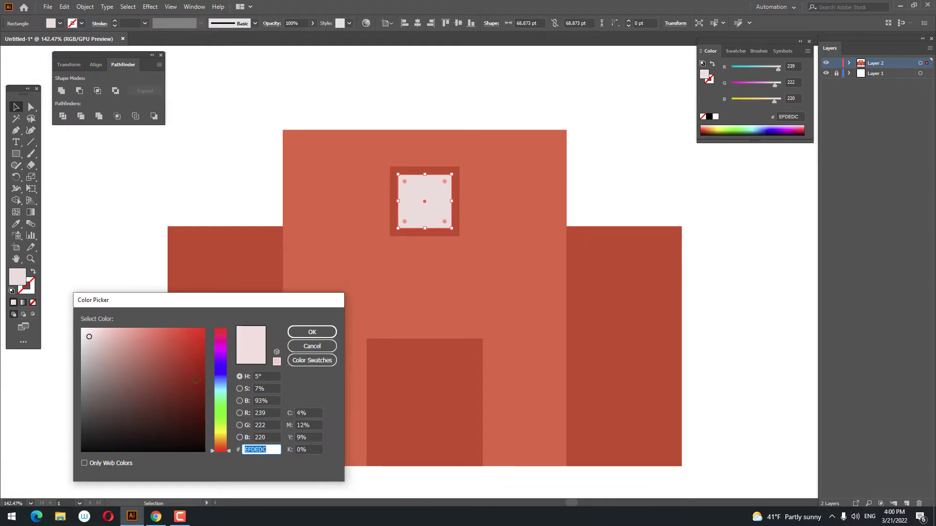
left_click(312, 332)
left_click(17, 224)
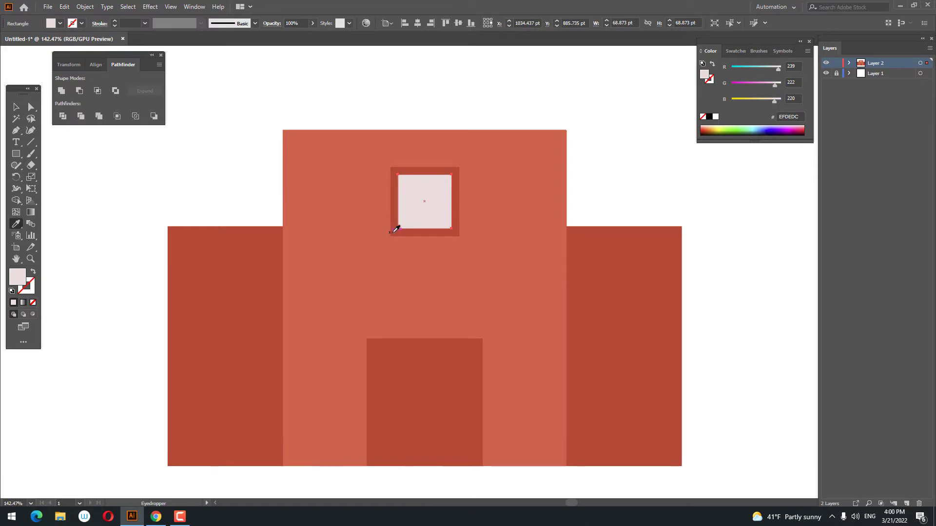
left_click(395, 231)
double_click(14, 276)
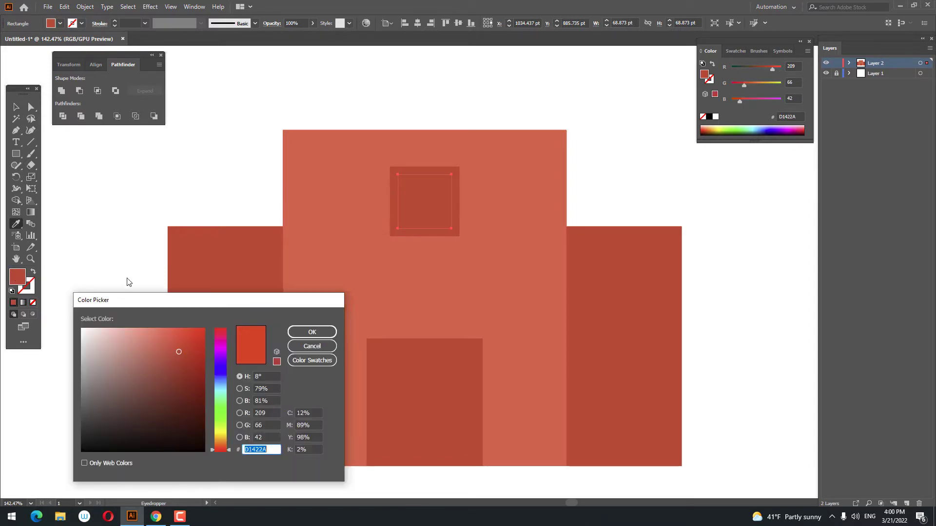
left_click(117, 333)
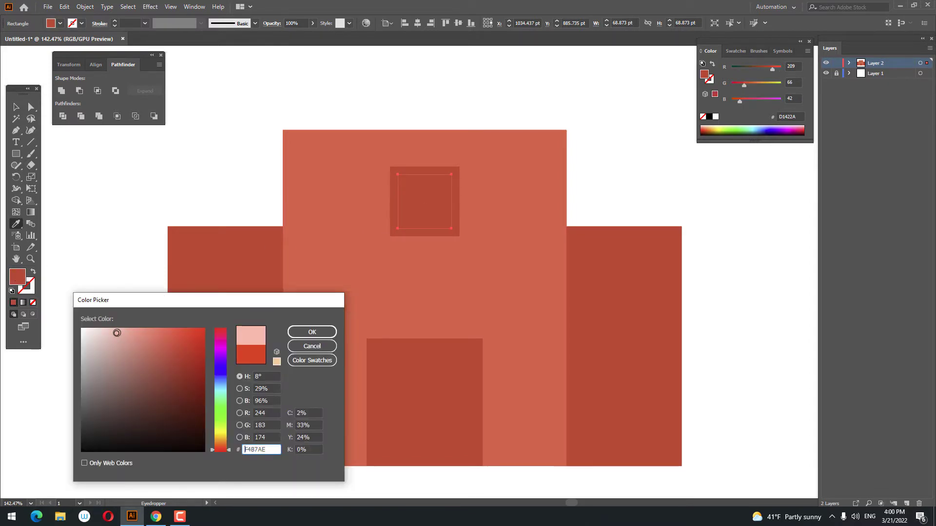
left_click(312, 332)
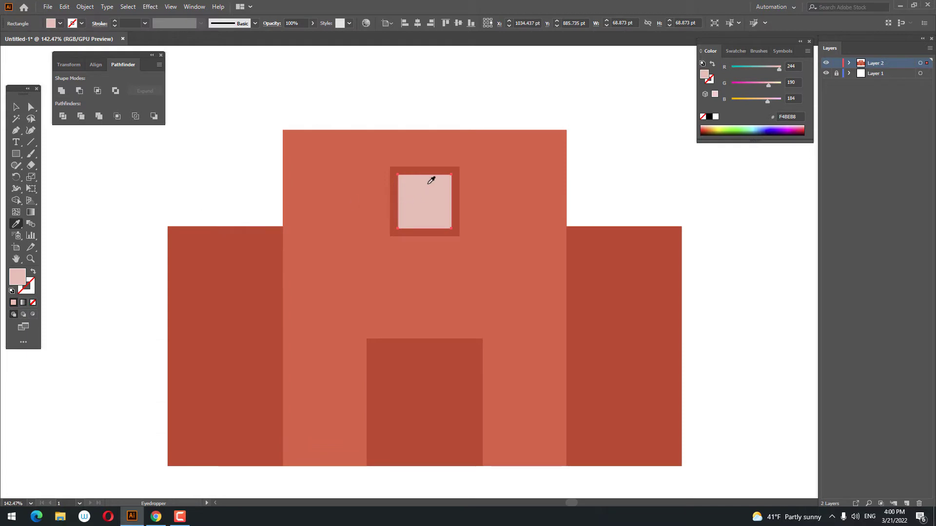
key("z")
left_click_drag(428, 187, 536, 243)
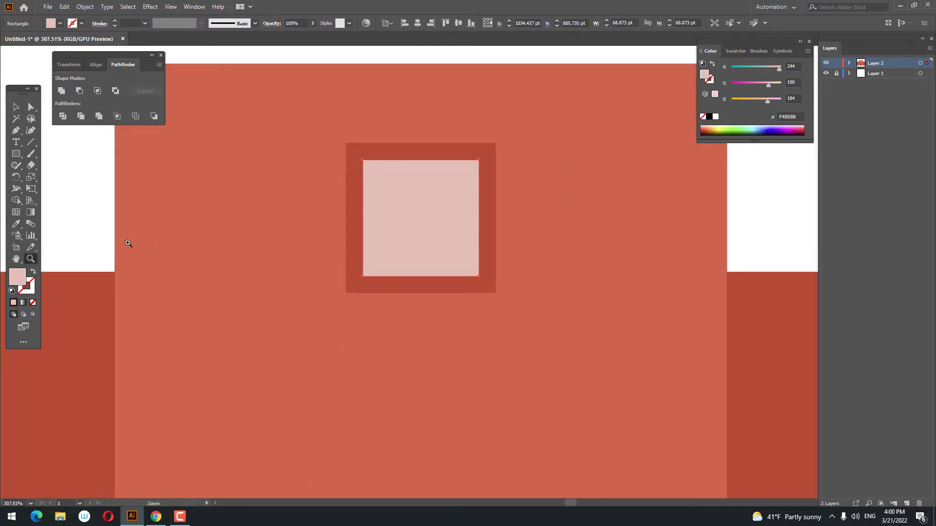
Draw a tall thin strip left of the window, filled near-white FFF4F3
left_click(16, 157)
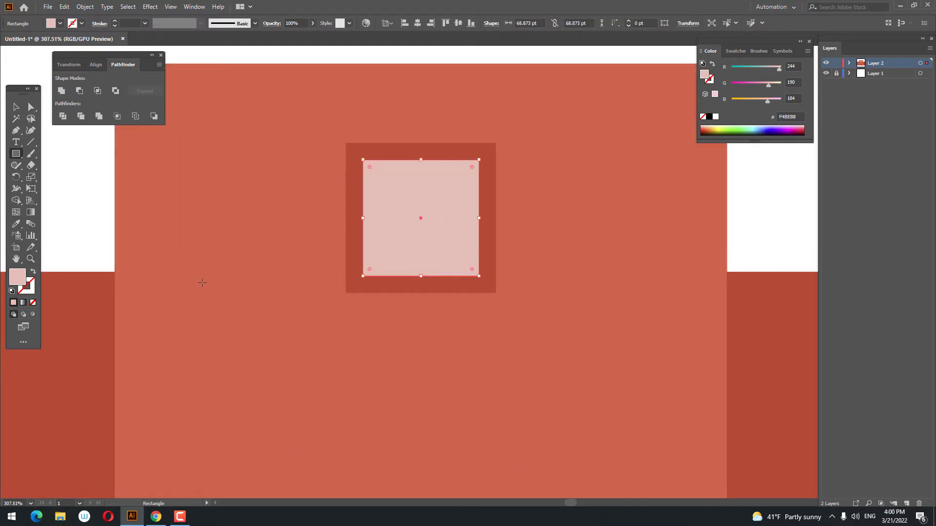
left_click_drag(205, 276, 225, 143)
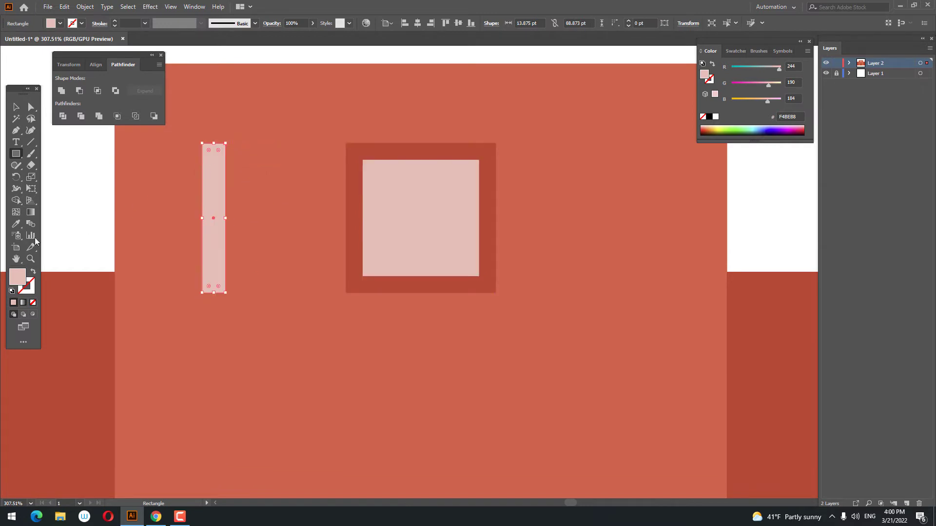
double_click(22, 280)
left_click_drag(102, 339, 87, 327)
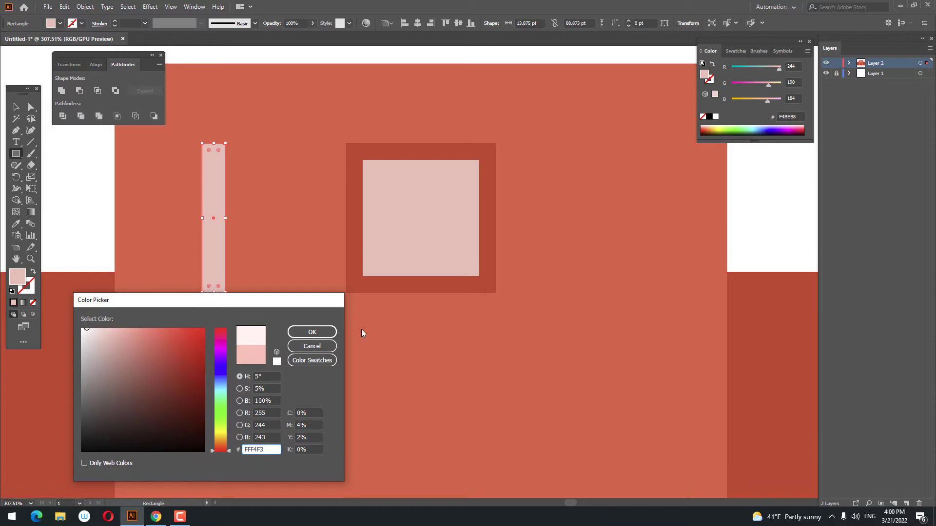
left_click(320, 332)
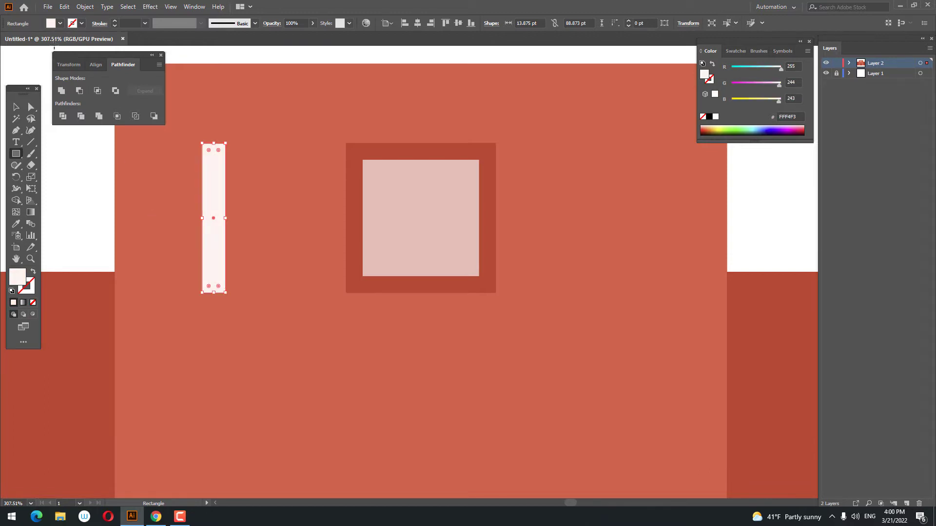
Paste a copy of the strip in front, narrow it to about 7.226 pt, and place it right of the first
left_click(64, 7)
left_click(80, 53)
left_click(65, 7)
left_click(96, 74)
left_click_drag(202, 219, 238, 219)
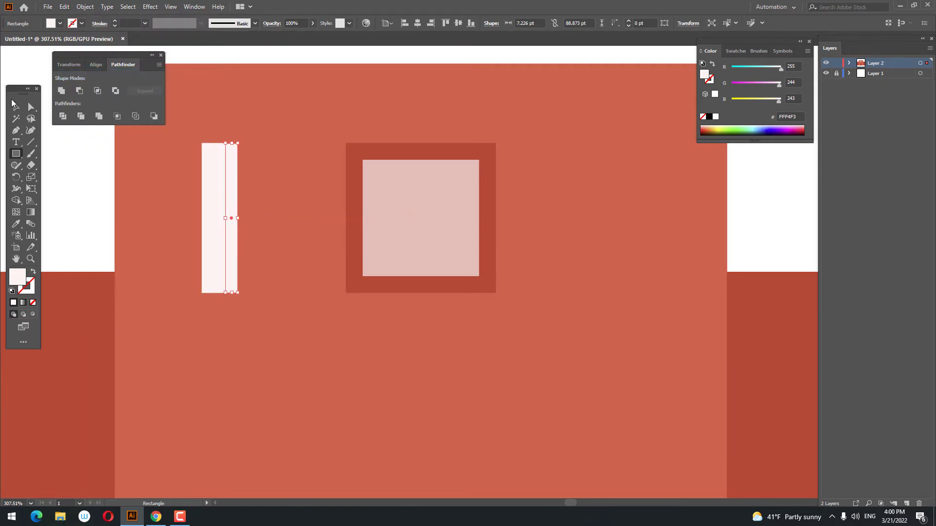
left_click(14, 106)
left_click_drag(237, 162, 246, 162)
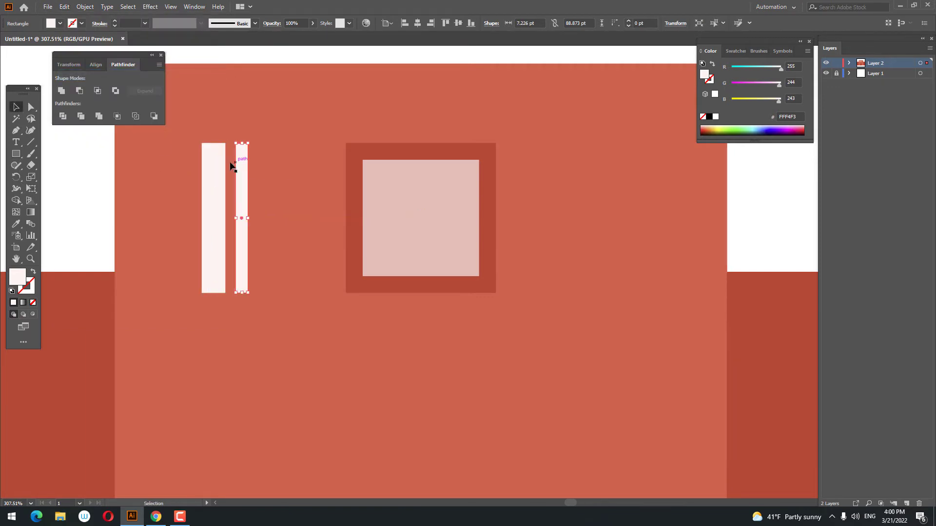
left_click_drag(250, 232, 295, 236)
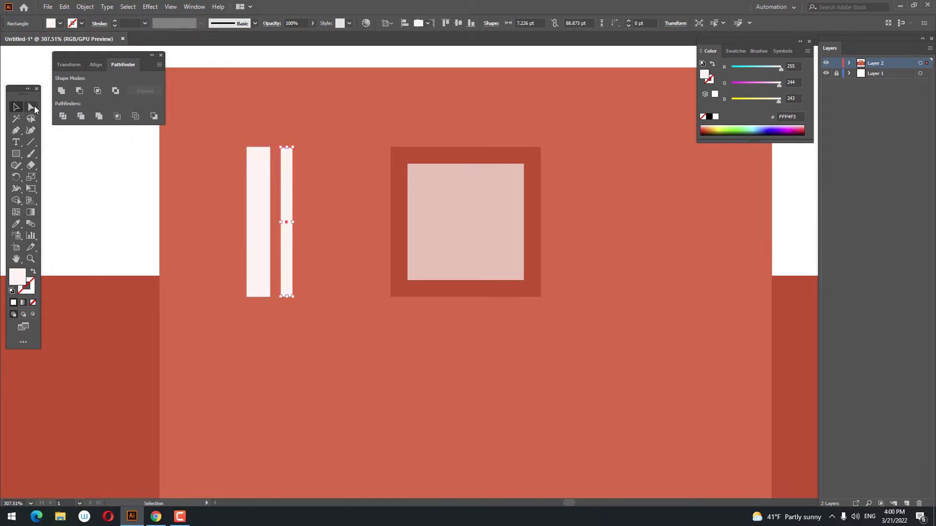
Shift the top anchor points of both bars right to slant them diagonally
left_click(31, 106)
left_click(247, 147)
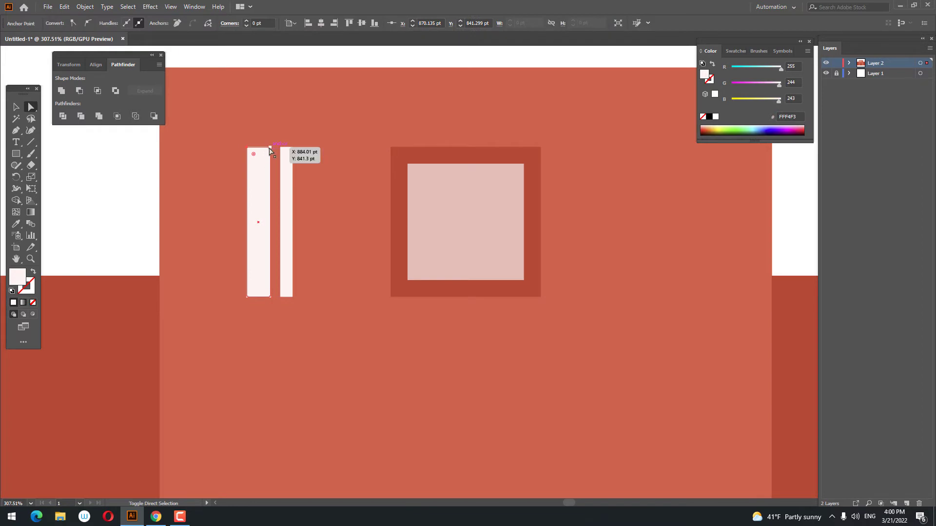
left_click(270, 148, "shift")
left_click(292, 148, "shift")
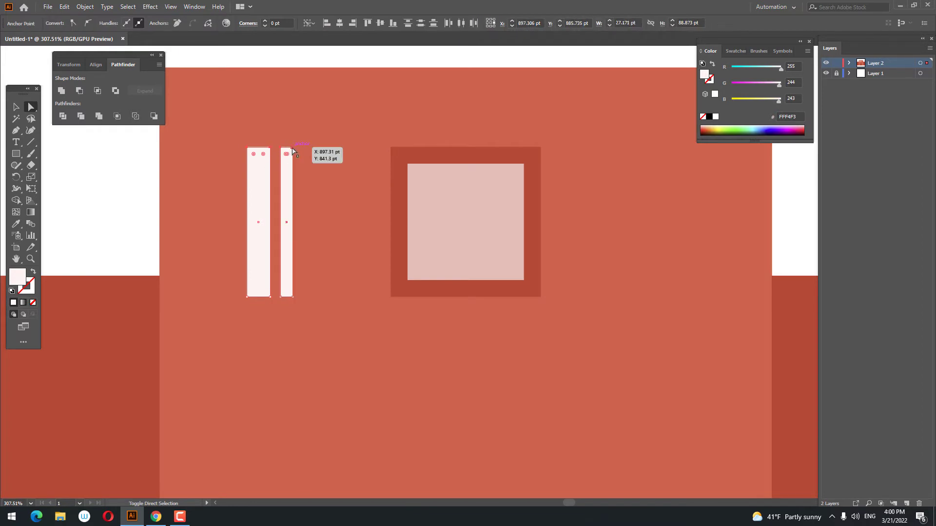
left_click_drag(293, 151, 350, 152)
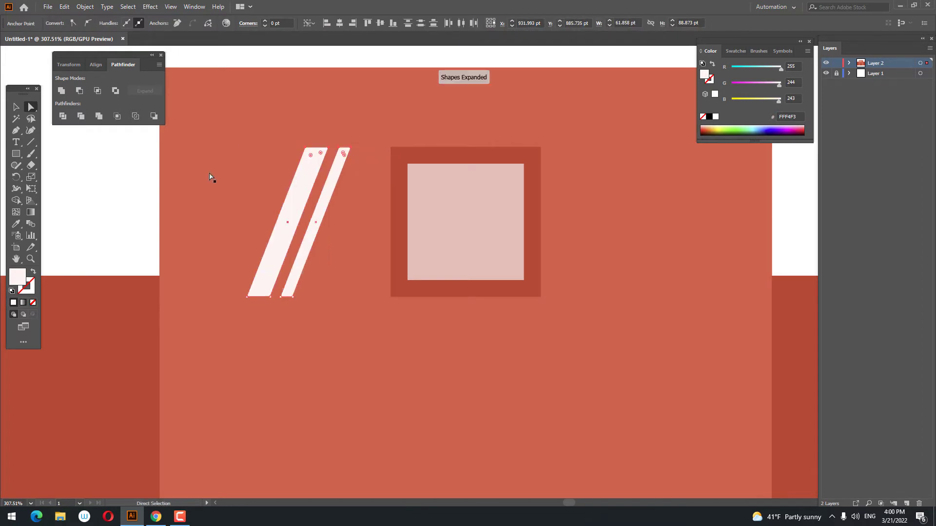
Move both slanted stripes onto the window square
left_click(16, 107)
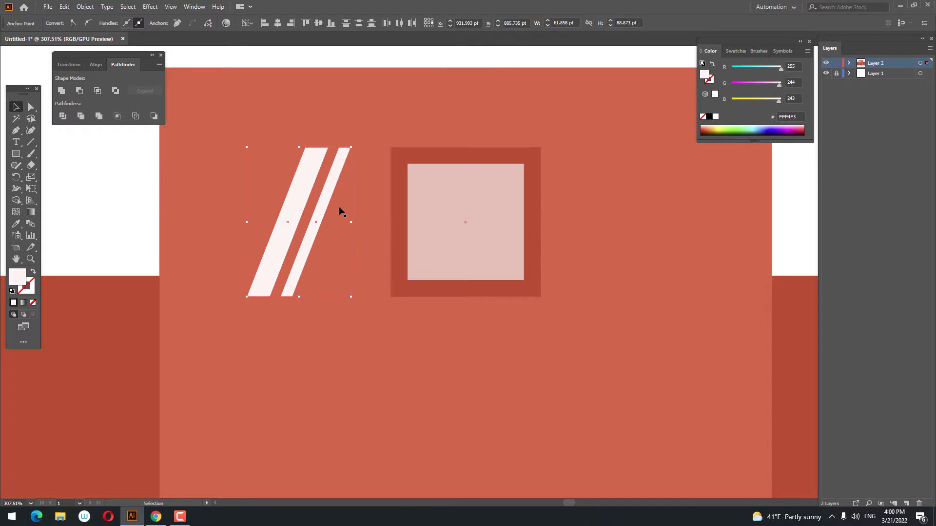
left_click_drag(311, 204, 452, 228)
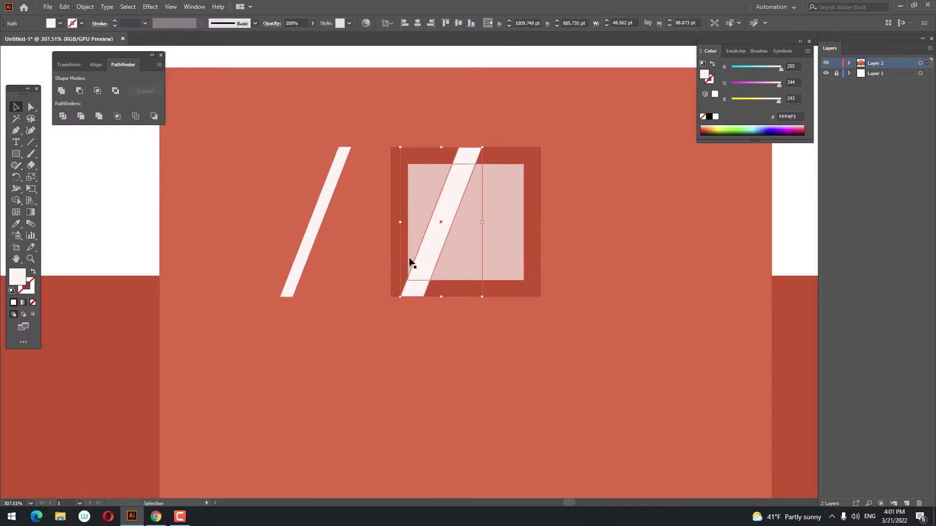
key("ctrl+z")
left_click(311, 240, "shift")
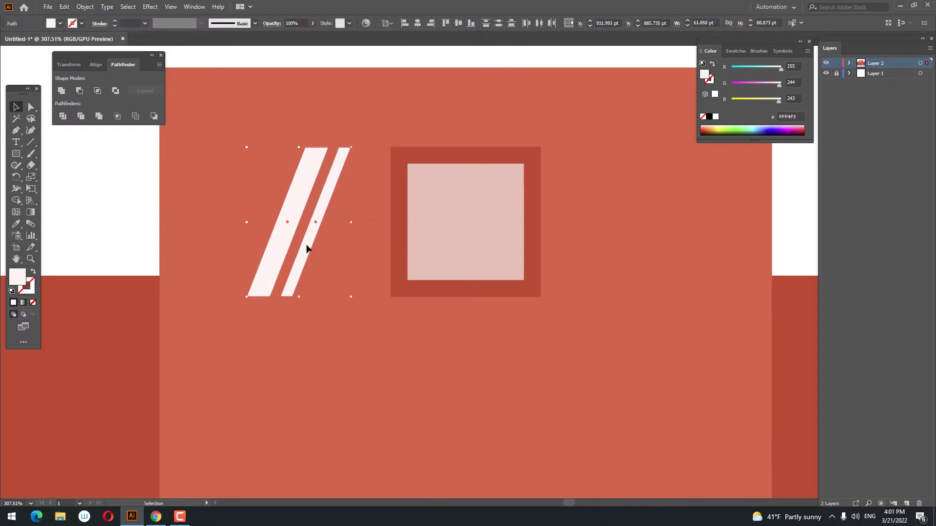
left_click_drag(307, 249, 450, 279)
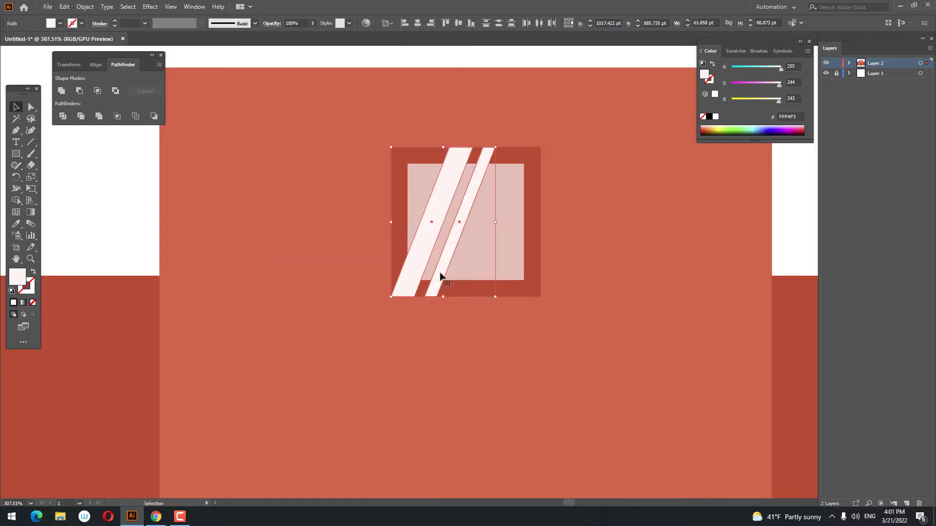
left_click(510, 272)
left_click(429, 241)
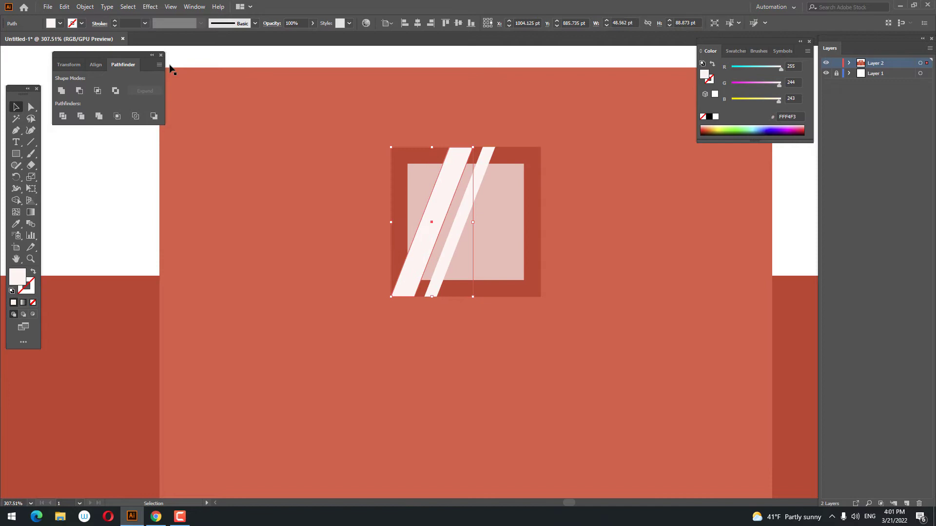
Duplicate the left stripe in front and move it right as a third stripe
left_click(65, 7)
left_click(88, 52)
left_click(84, 6)
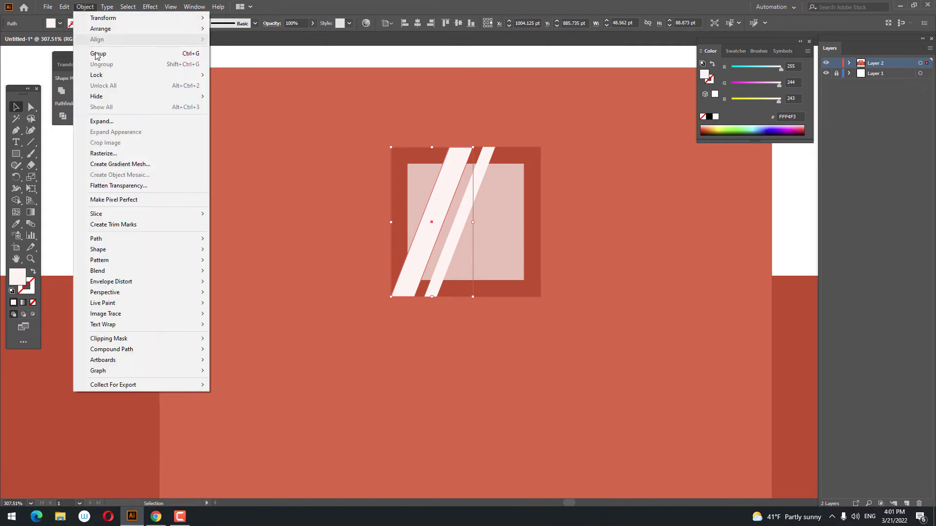
left_click(93, 74)
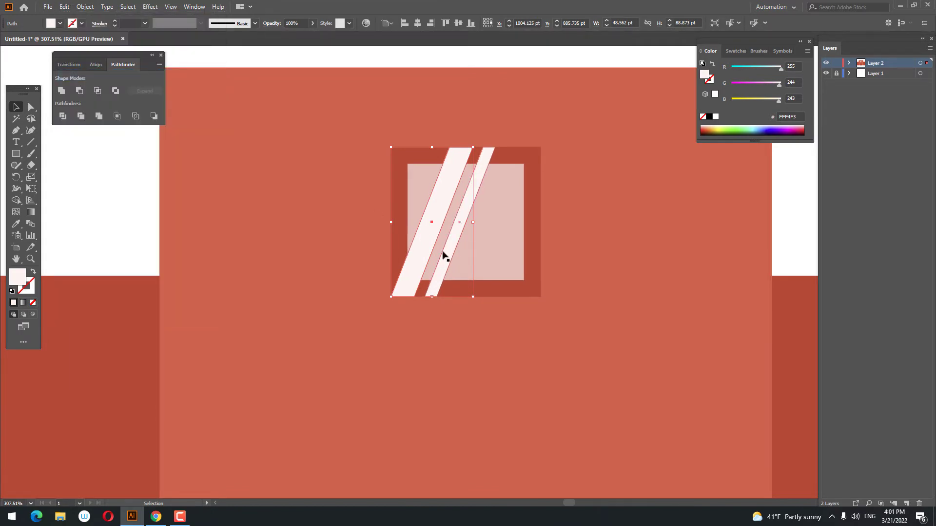
left_click_drag(445, 254, 513, 261)
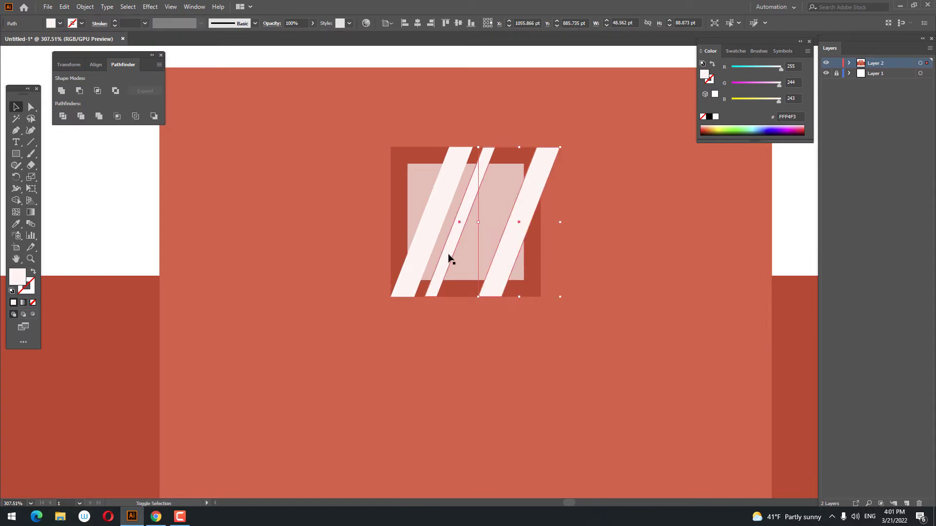
Divide the three stripes and the light window pane with Pathfinder
left_click(448, 259, "shift")
left_click(418, 182, "shift")
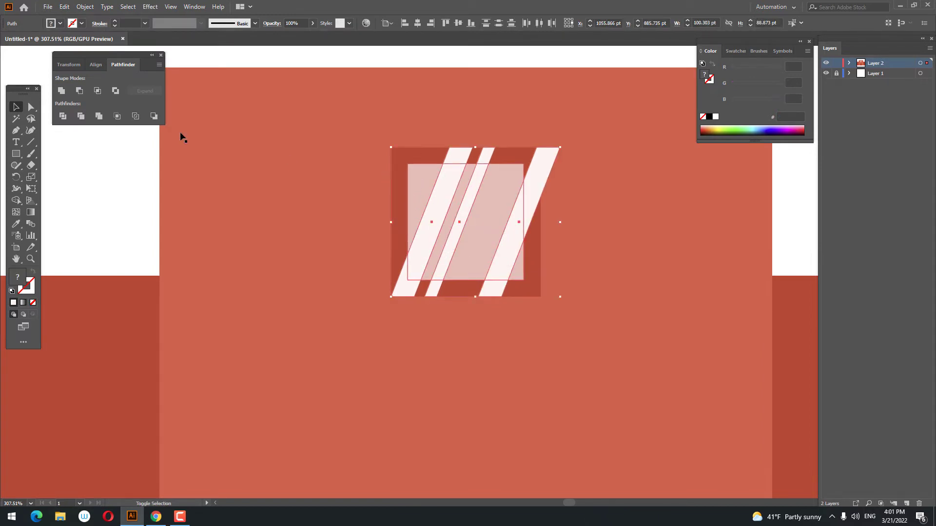
left_click(62, 116)
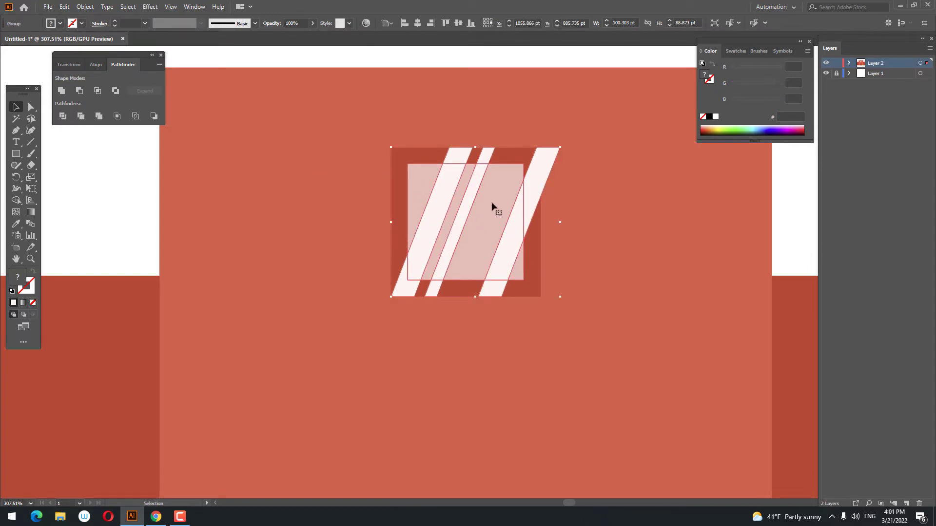
double_click(447, 196)
Delete the stripe pieces above and below the pane, then zoom out to the whole building
left_click(457, 157, "shift")
left_click(485, 156, "shift")
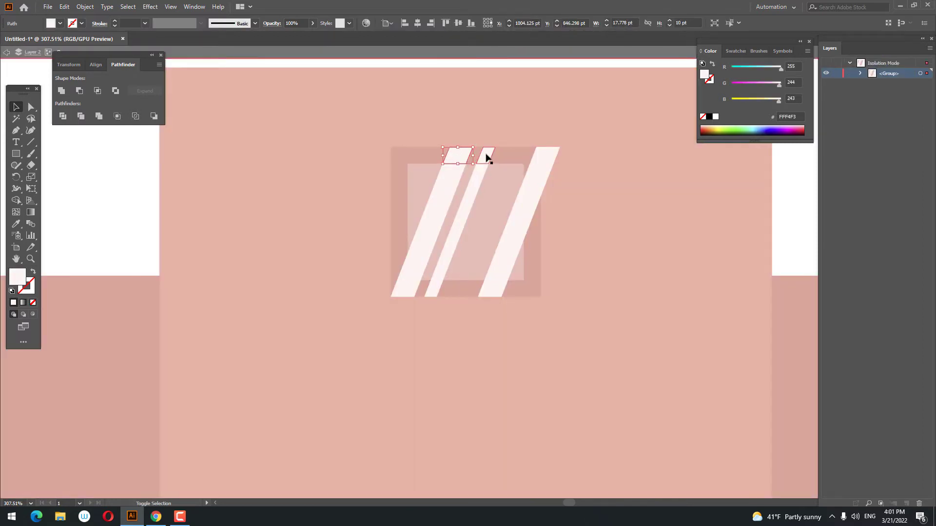
left_click(546, 166, "shift")
left_click(495, 291, "shift")
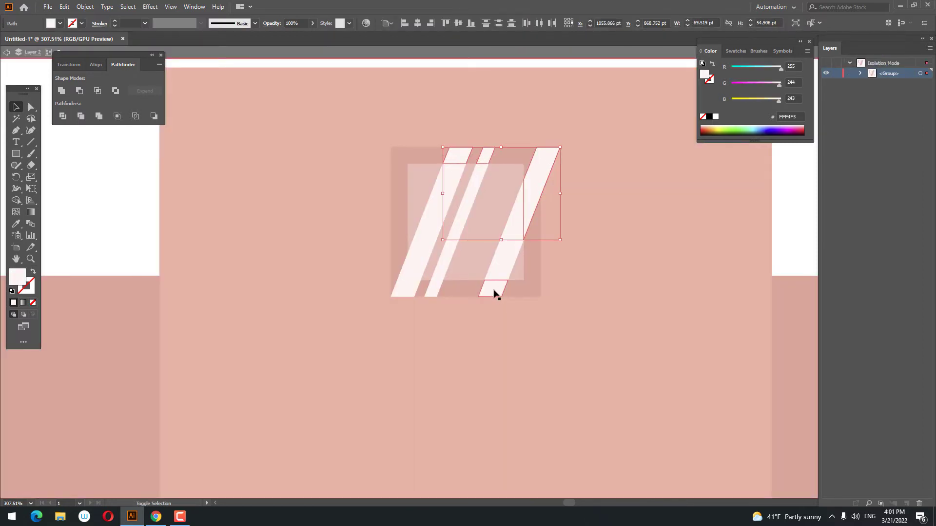
left_click(430, 290, "shift")
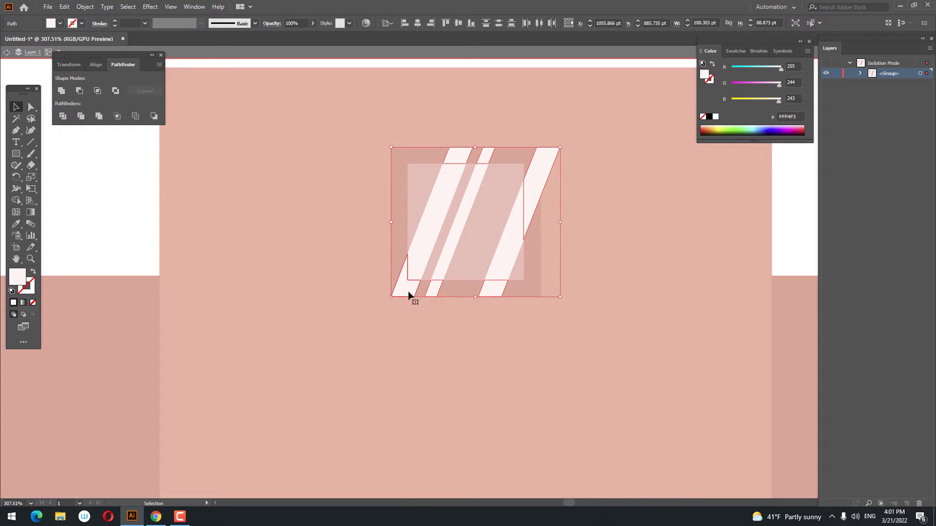
key("Delete")
double_click(142, 221)
key("z")
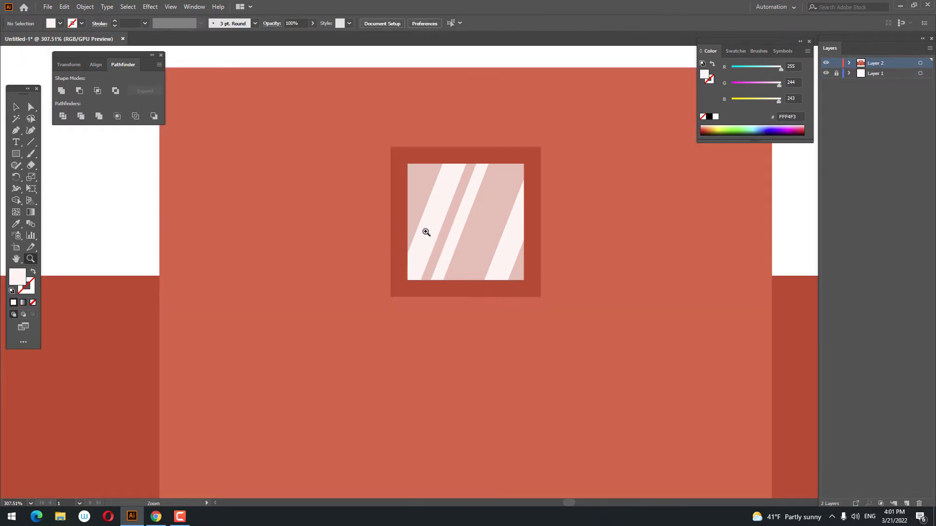
mouse_move(424, 230)
left_mouse_down()
mouse_move(236, 261)
mouse_move(261, 274)
mouse_move(255, 259)
left_mouse_up()
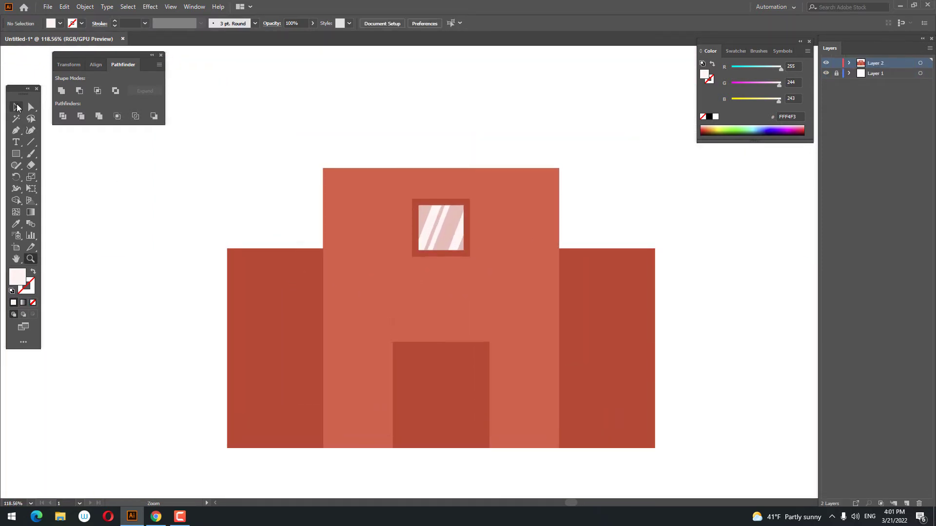
Group the window frame with its striped glass and move it left
left_click(17, 107)
left_click(432, 230)
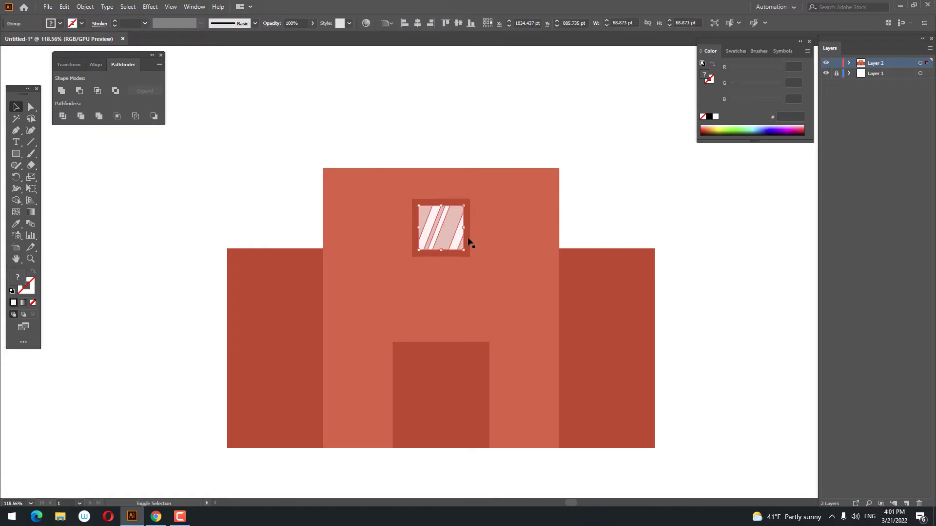
right_click(463, 239)
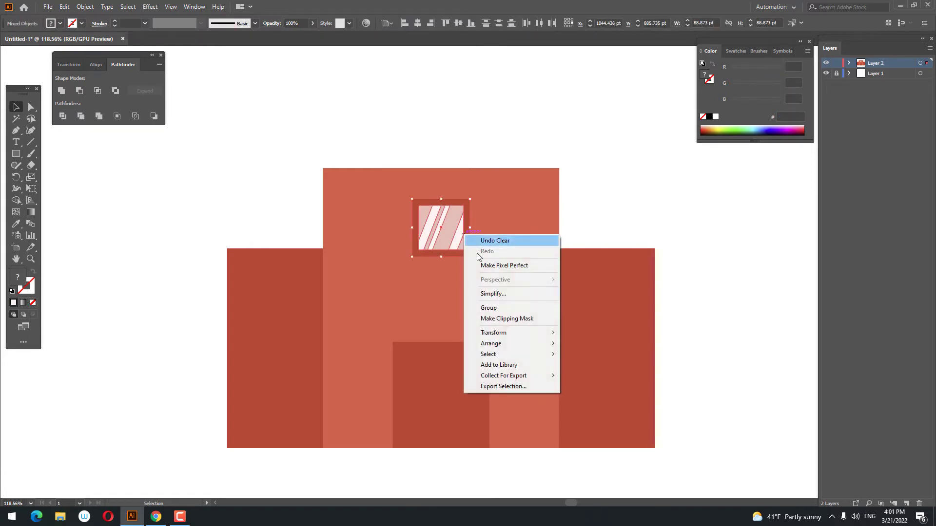
left_click(507, 308)
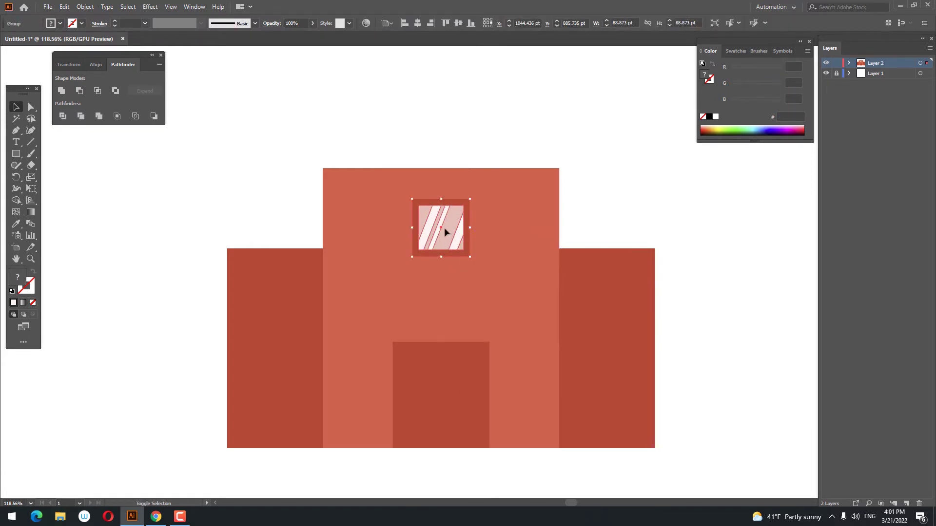
left_click_drag(452, 232, 391, 241)
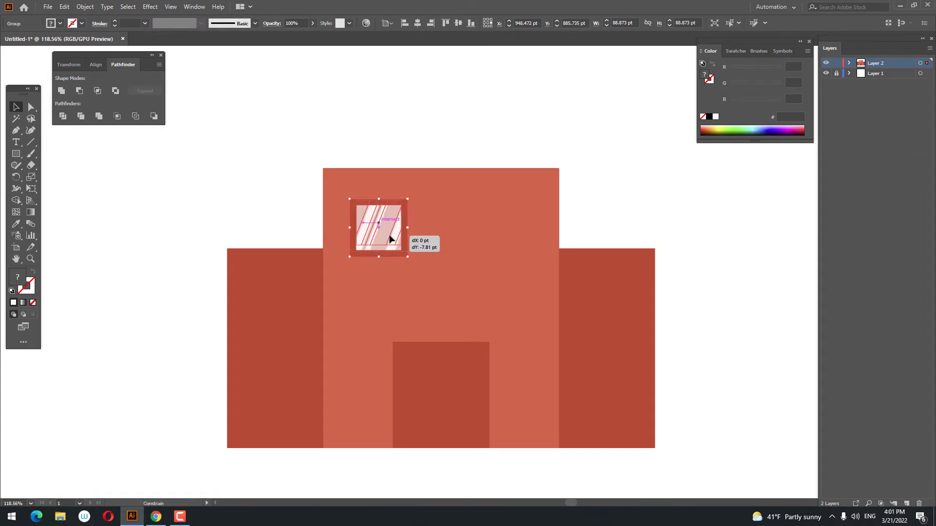
left_click(408, 140)
left_click(400, 236)
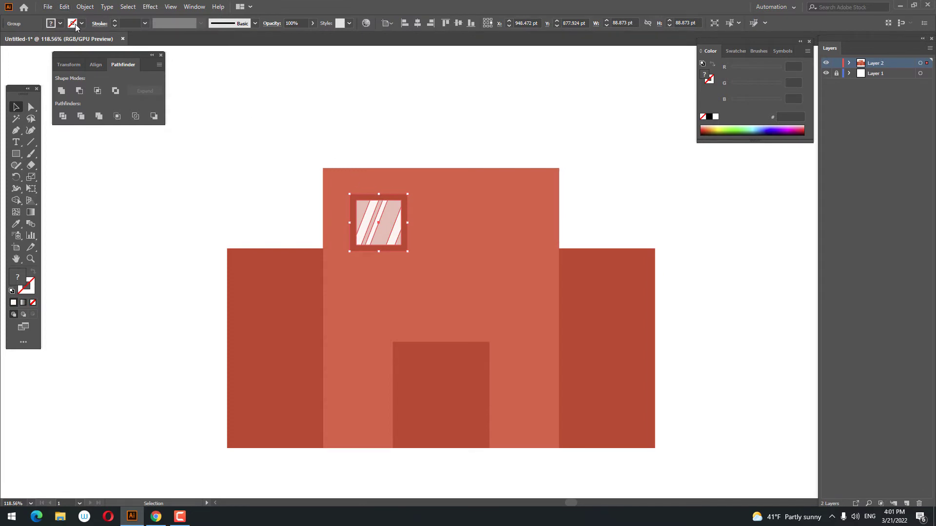
Paste a copy of the window group in front and move it to the right
left_click(64, 6)
left_click(95, 54)
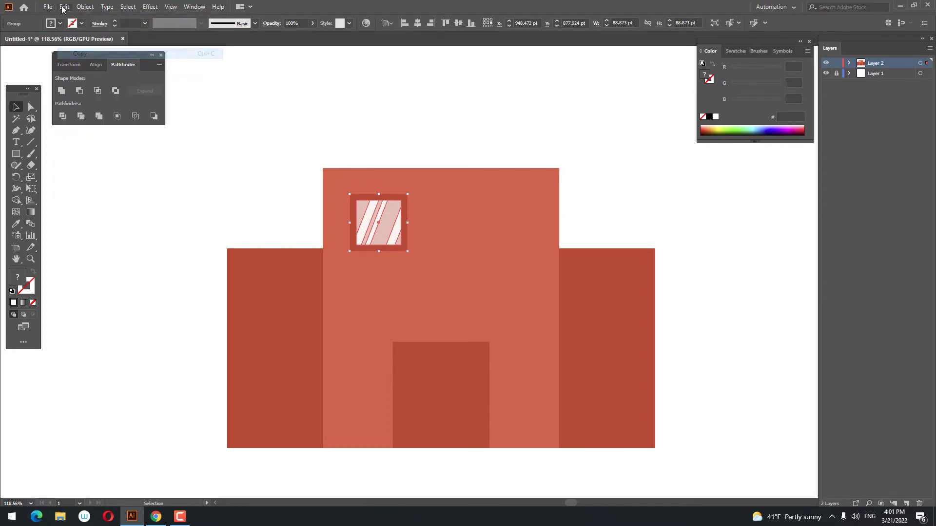
left_click(64, 7)
left_click(91, 75)
mouse_move(376, 226)
left_mouse_down()
mouse_move(446, 240)
mouse_move(373, 223)
left_mouse_up()
Paste a third striped window and move it to the right end of the row
left_click(463, 222)
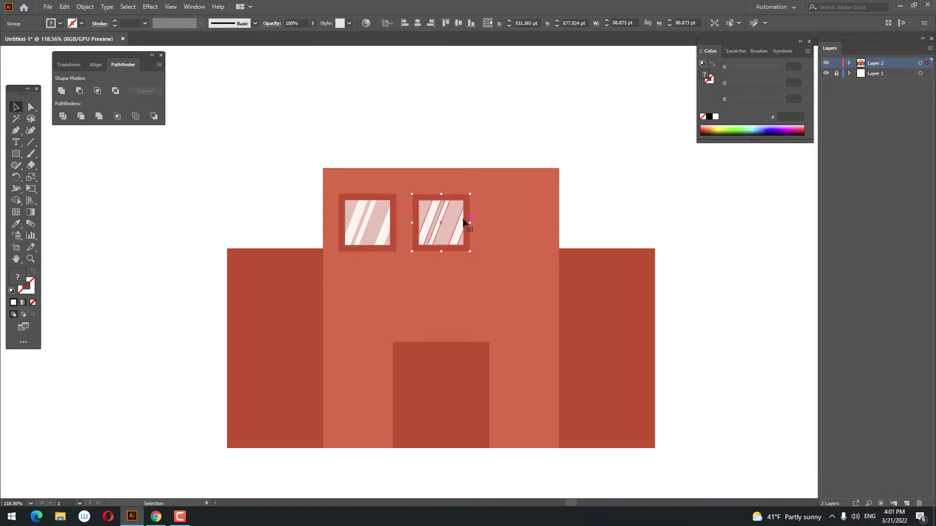
left_click(63, 7)
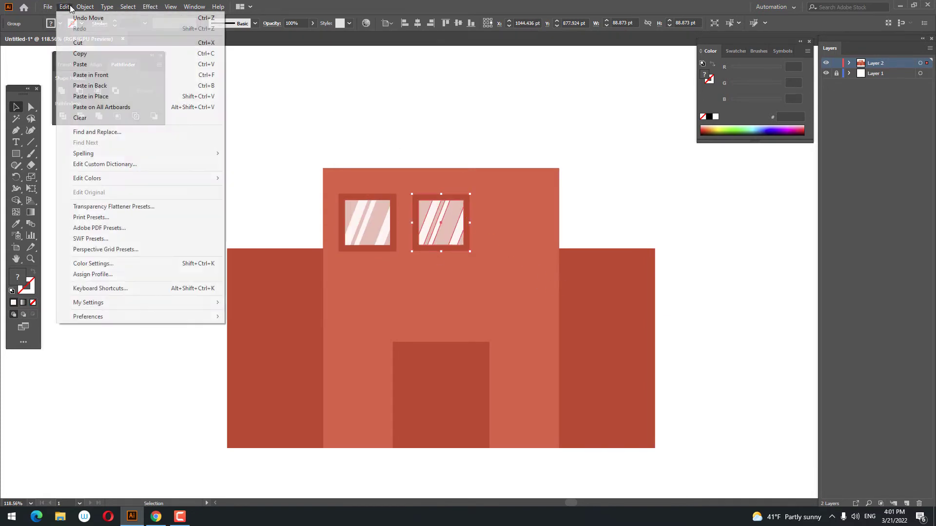
left_click(111, 75)
left_click_drag(419, 244, 502, 250)
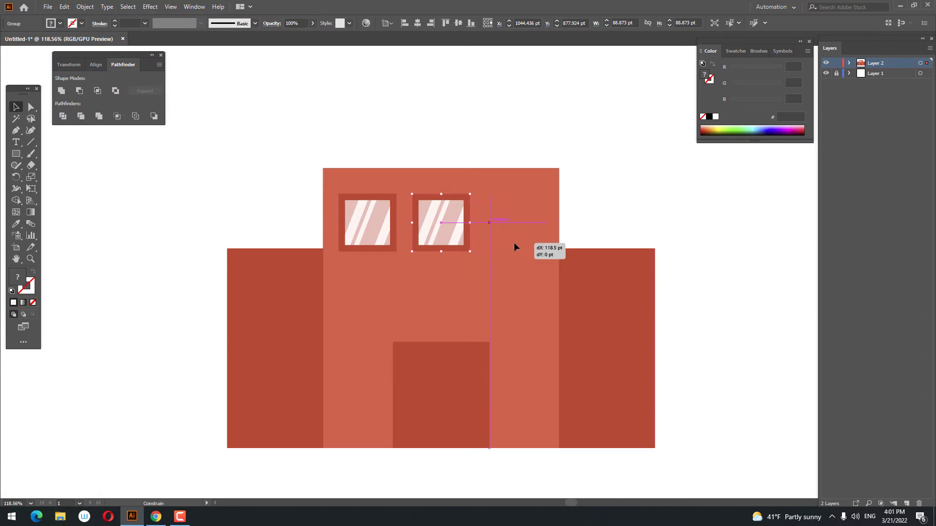
Group the three top-row windows into one group
left_click(378, 229, "shift")
right_click(525, 229)
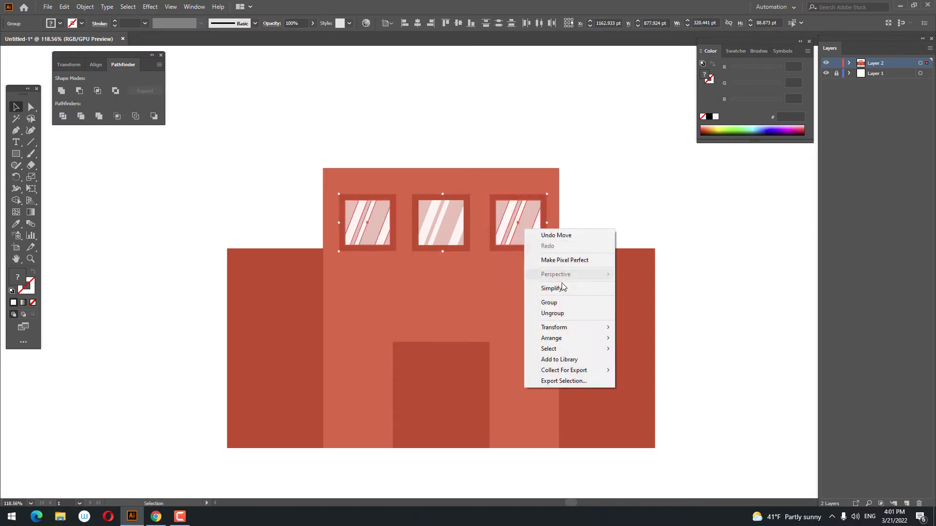
left_click(563, 302)
left_click_drag(519, 229, 517, 229)
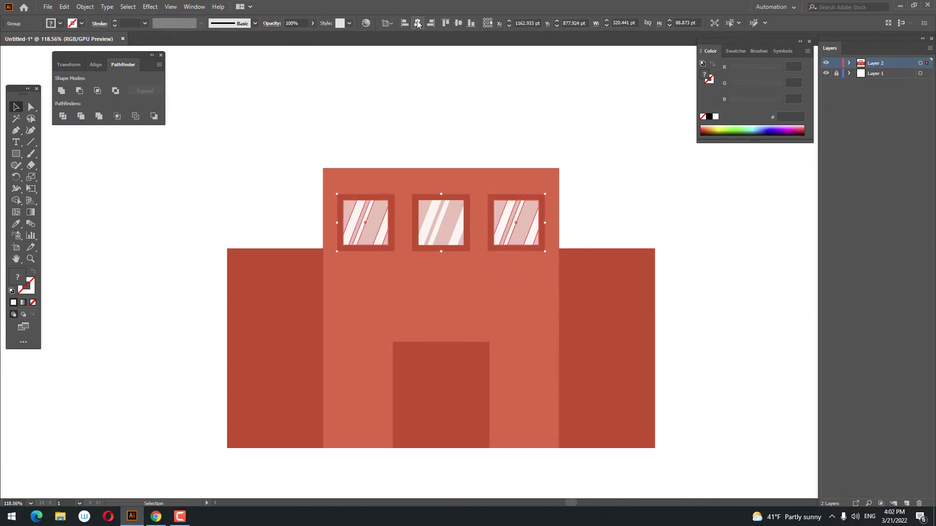
left_click(449, 229, "shift")
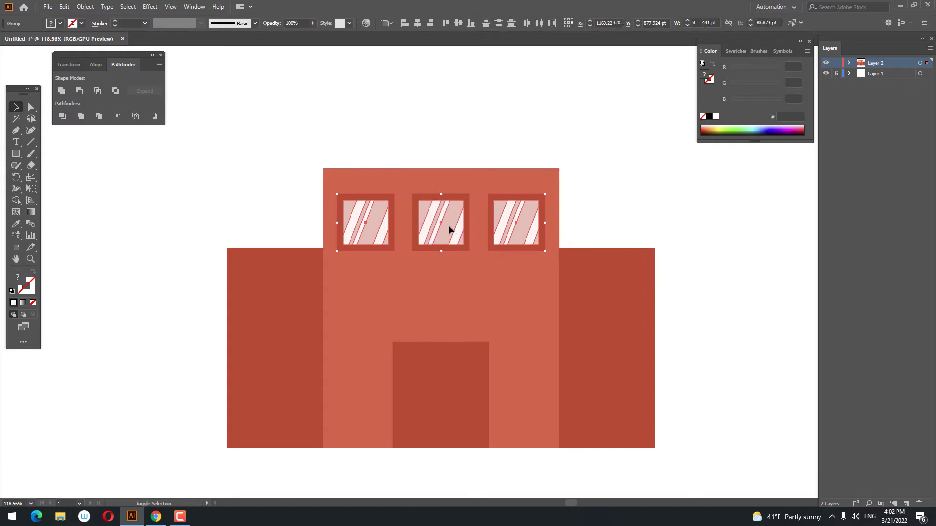
right_click(525, 230)
left_click(557, 303)
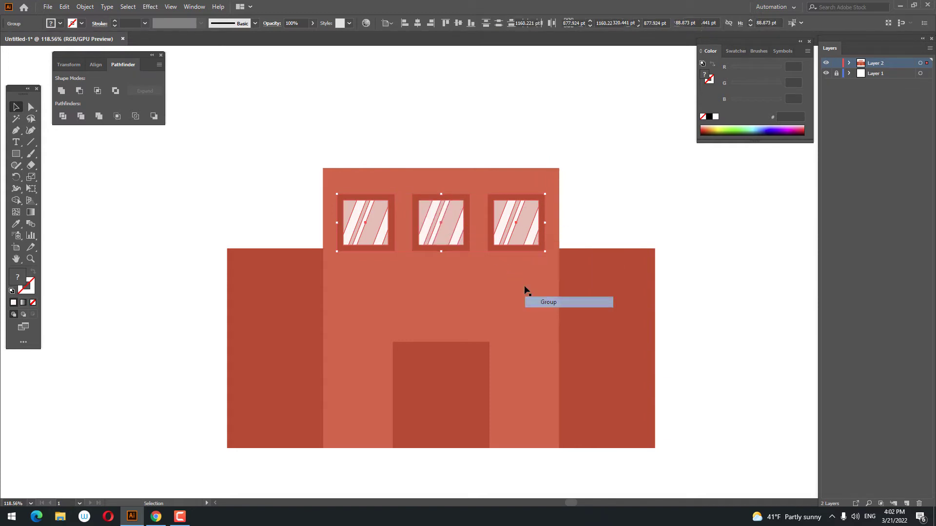
Copy the window row, paste it in front, and move it straight down below the first
left_click(65, 7)
left_click(96, 54)
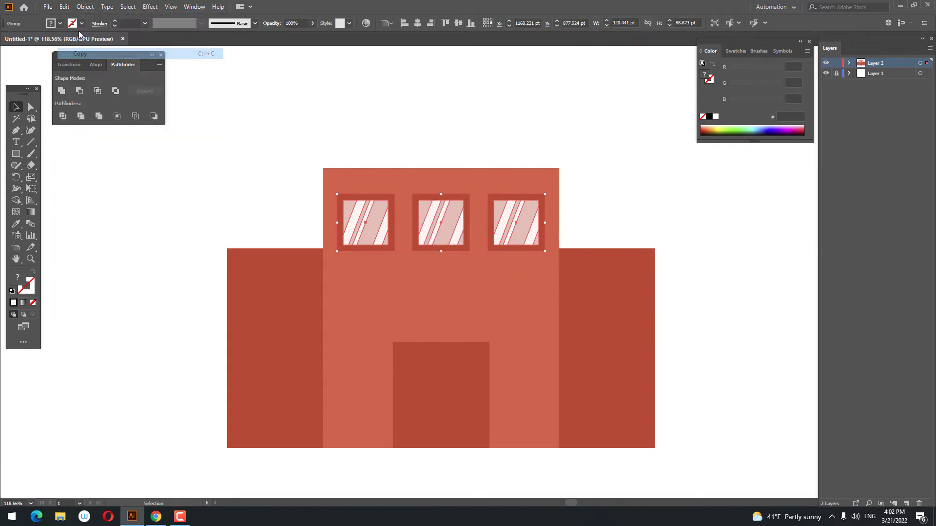
left_click(64, 7)
left_click(98, 75)
left_click_drag(510, 228, 520, 289)
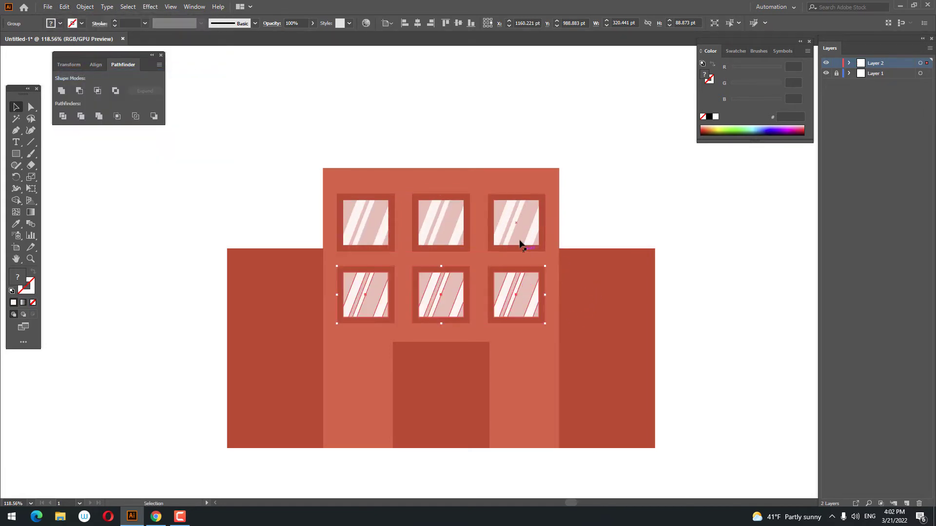
left_click(672, 303)
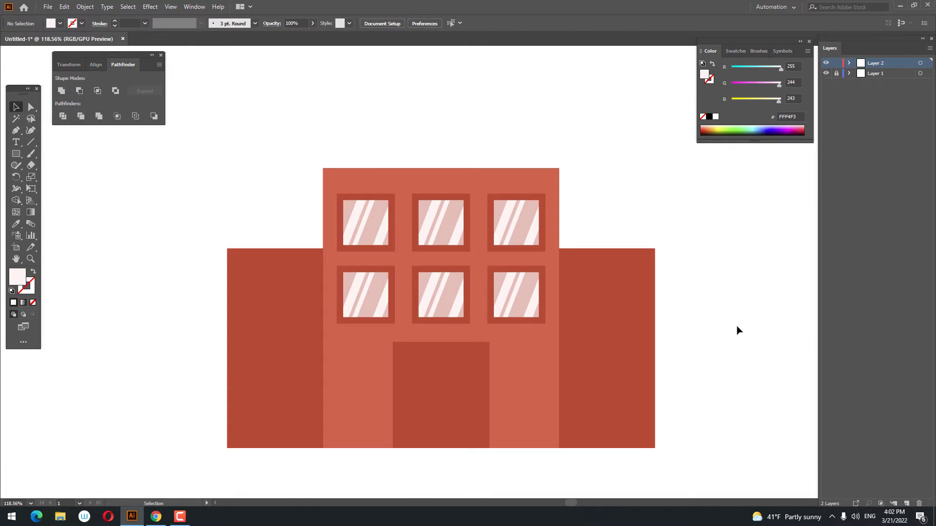
Copy the door rectangle so a duplicate can be pasted in front
left_click_drag(737, 331, 690, 274)
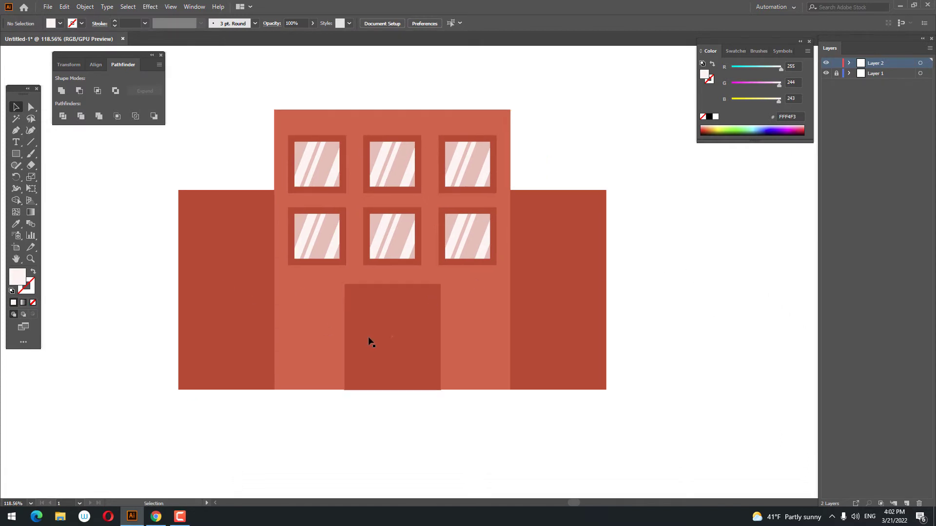
left_click(367, 340)
left_click(68, 10)
mouse_move(84, 7)
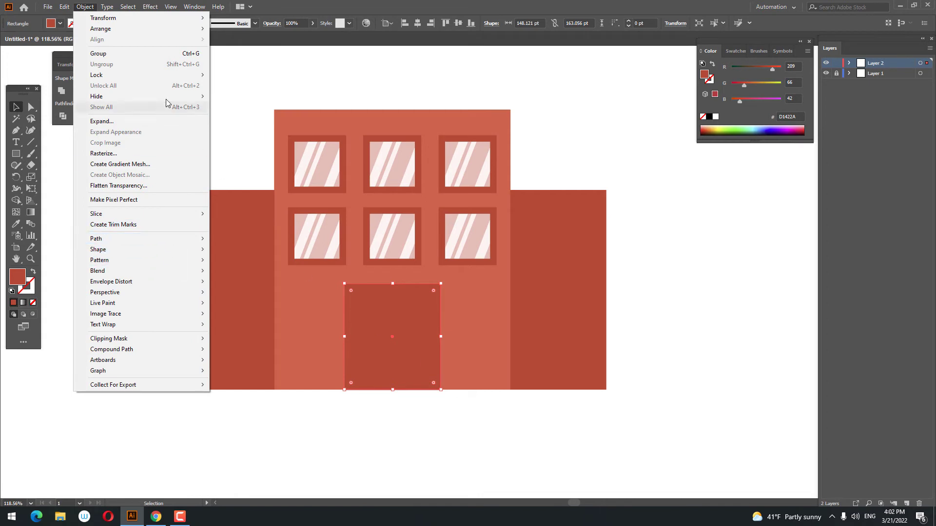
left_click(91, 53)
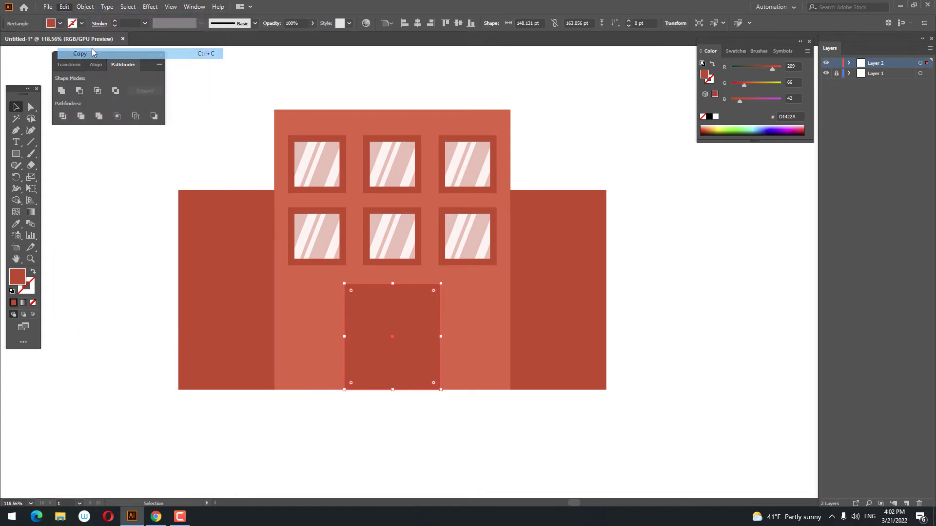
left_click(65, 7)
Paste the door copy in front, shrink it, and centre it horizontally on the door
left_click(126, 74)
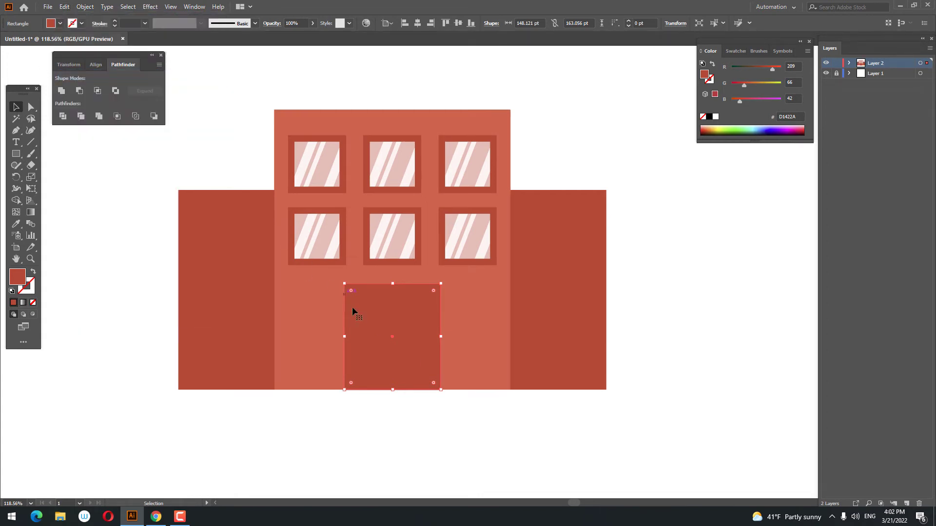
left_click_drag(344, 284, 349, 289)
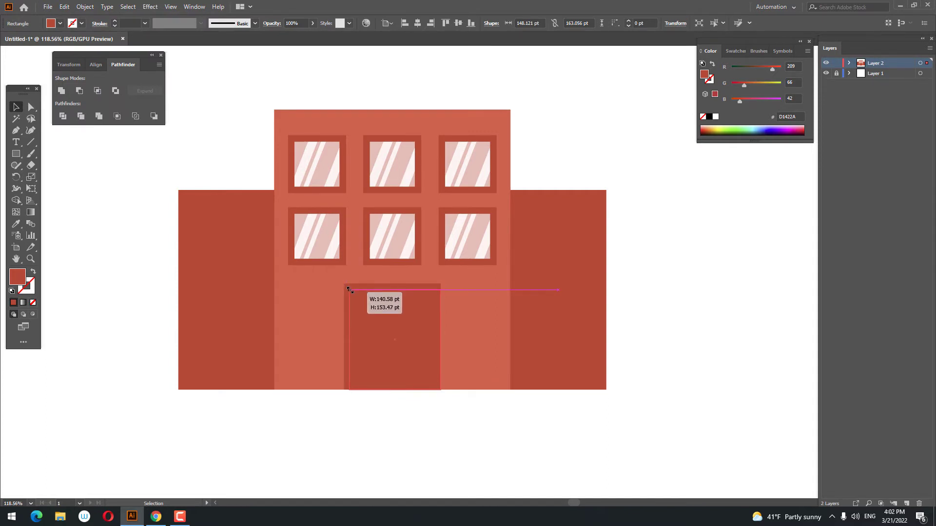
left_click_drag(440, 341, 434, 340)
left_click(422, 26)
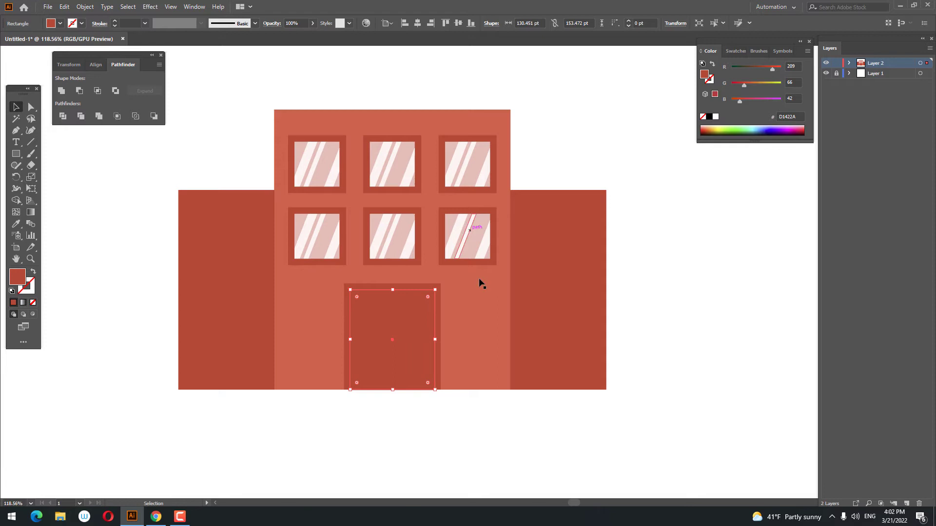
left_click(450, 424)
left_click(407, 360)
Fill the inner door panel with light blue #76C8E5
double_click(18, 273)
left_click(225, 380)
left_click(142, 340)
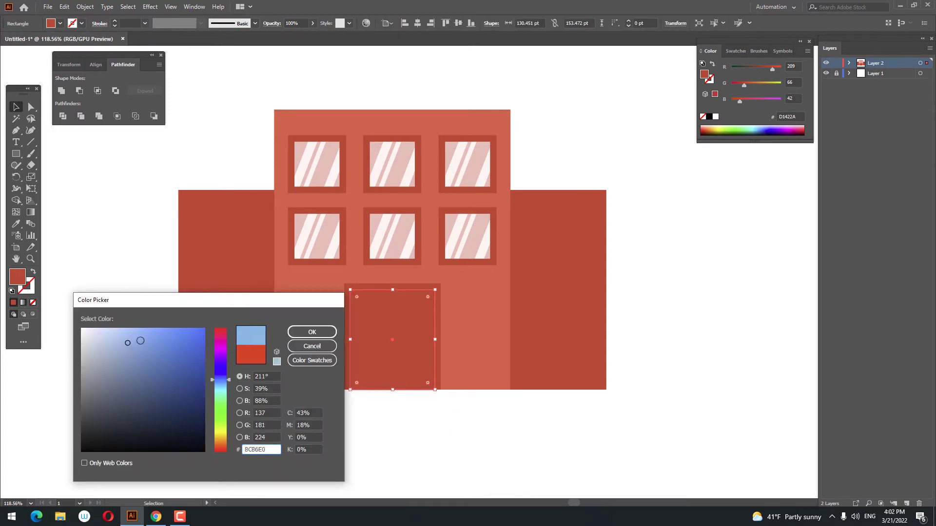
left_click(221, 385)
left_click(335, 333)
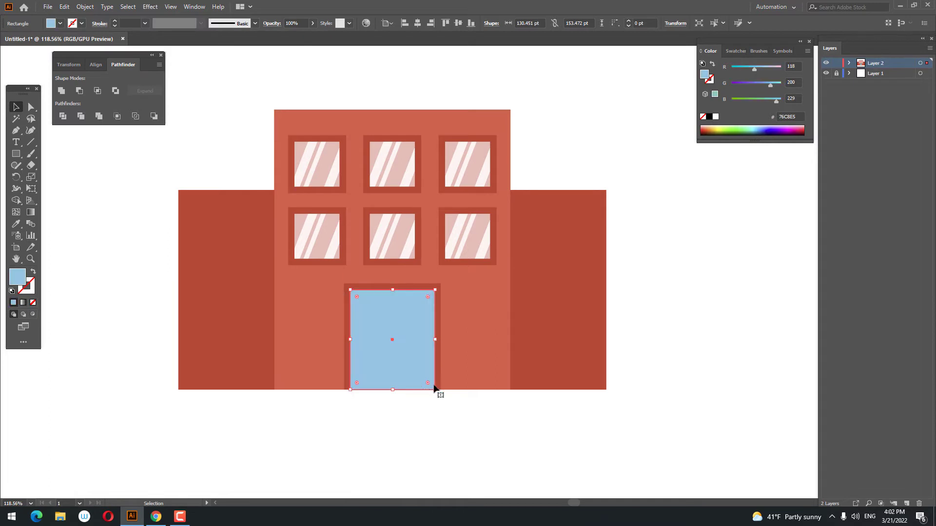
key("z")
mouse_move(317, 330)
left_mouse_down()
mouse_move(316, 359)
mouse_move(523, 428)
left_mouse_up()
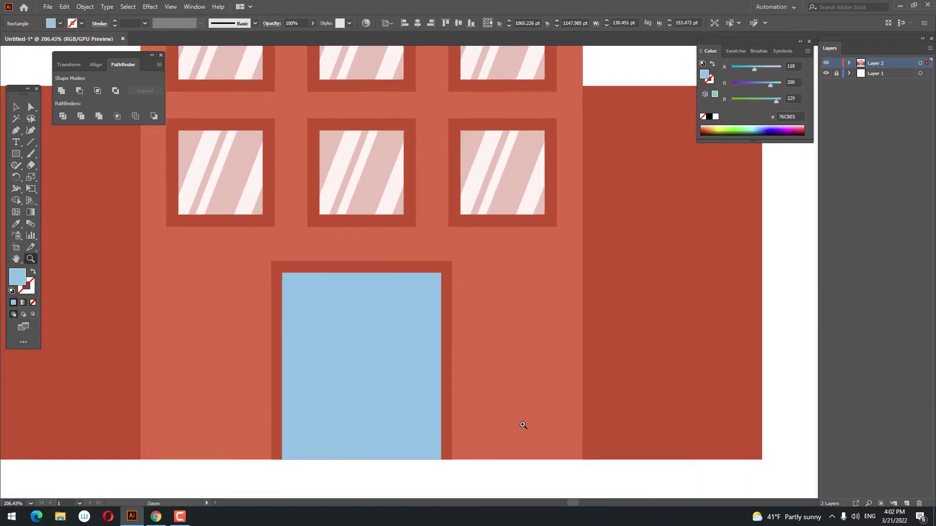
left_click(12, 111)
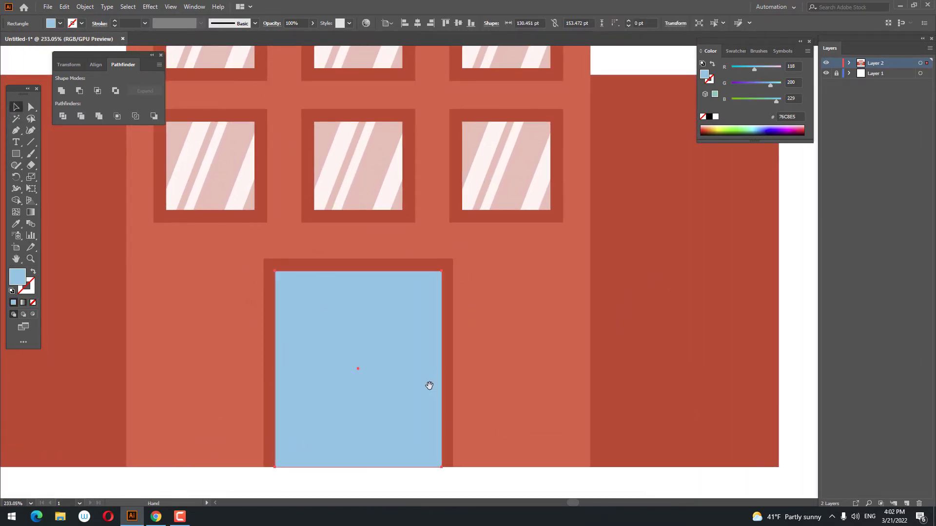
left_click_drag(428, 385, 441, 312)
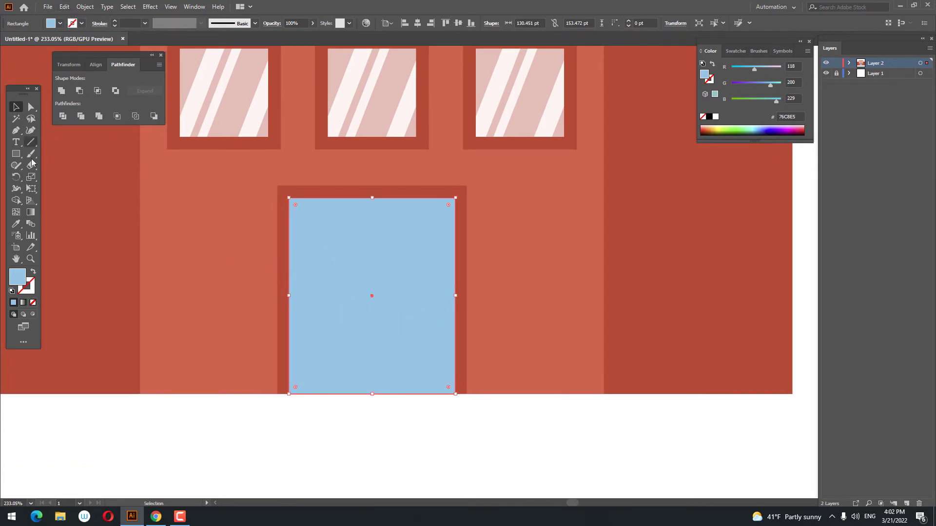
Draw a roughly 9 pt centre strip on the door, coloured from the near-white window glass
left_click(16, 155)
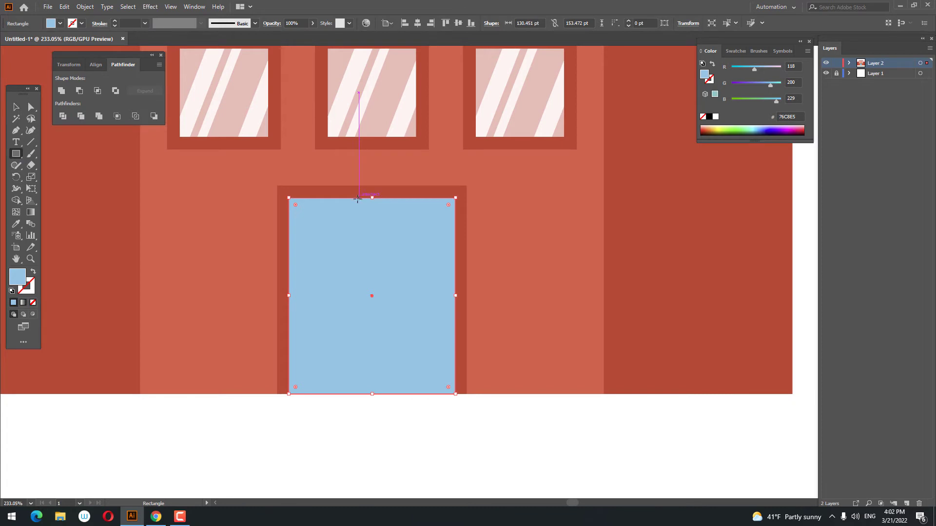
left_click_drag(357, 199, 380, 394)
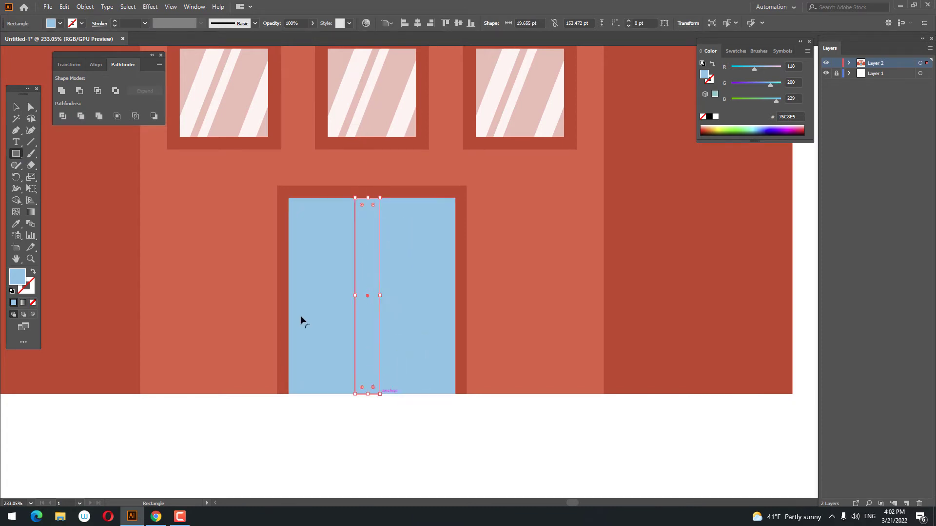
key("v")
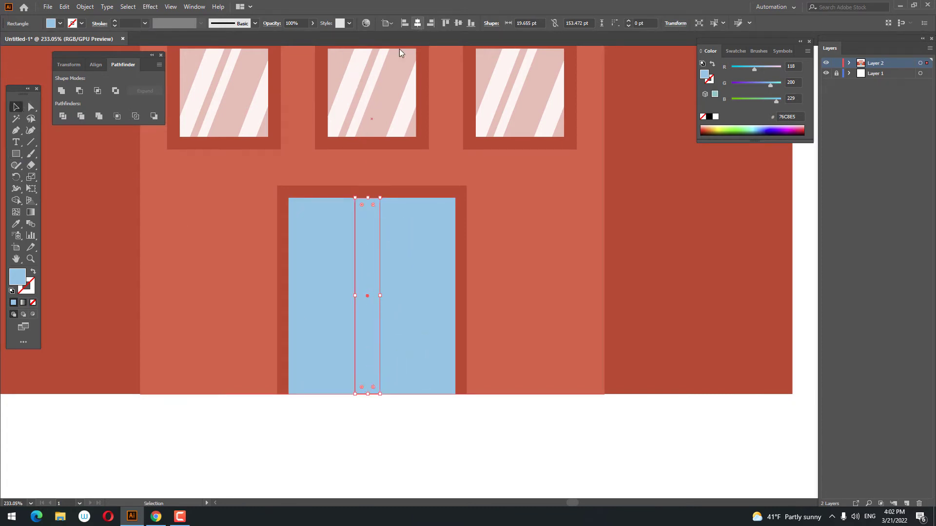
left_click(16, 223)
left_click(205, 88)
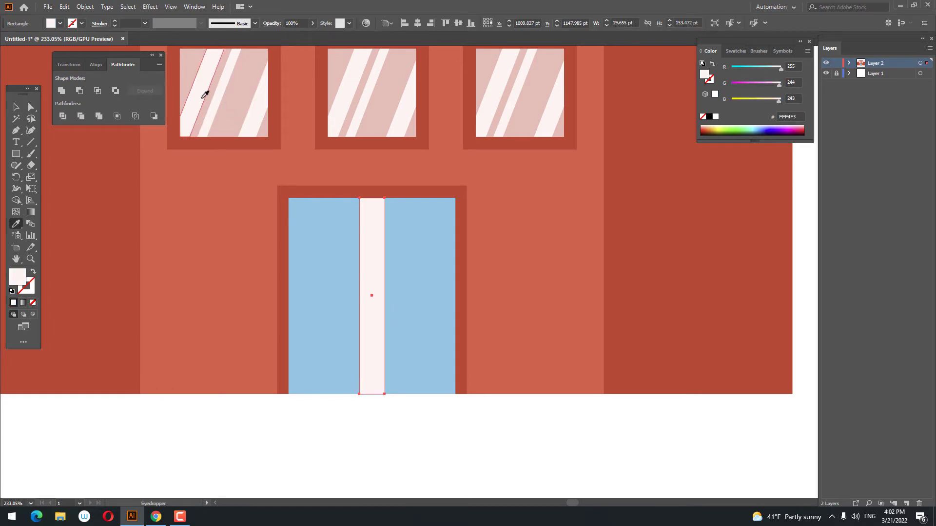
key("v")
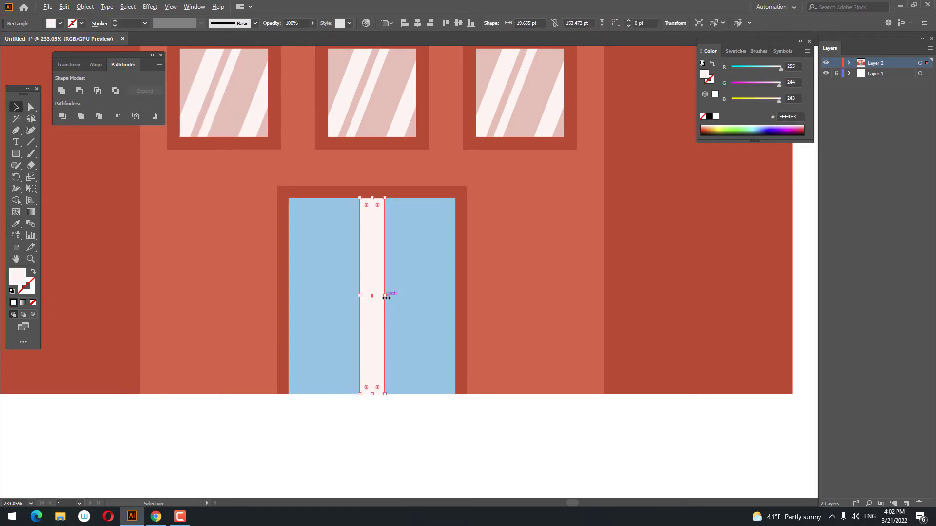
left_click_drag(386, 297, 378, 298)
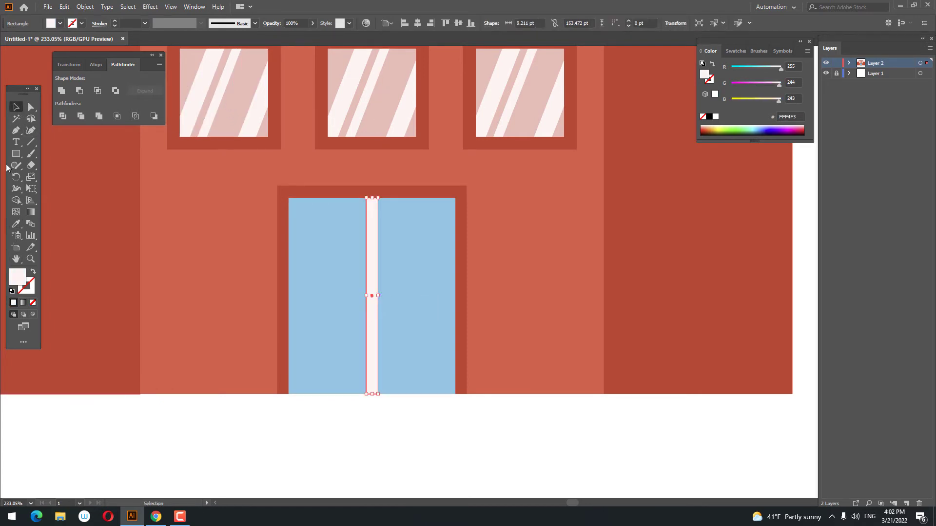
Draw a small white round knob and place copies on the left and right door halves
left_click_drag(16, 154, 48, 177)
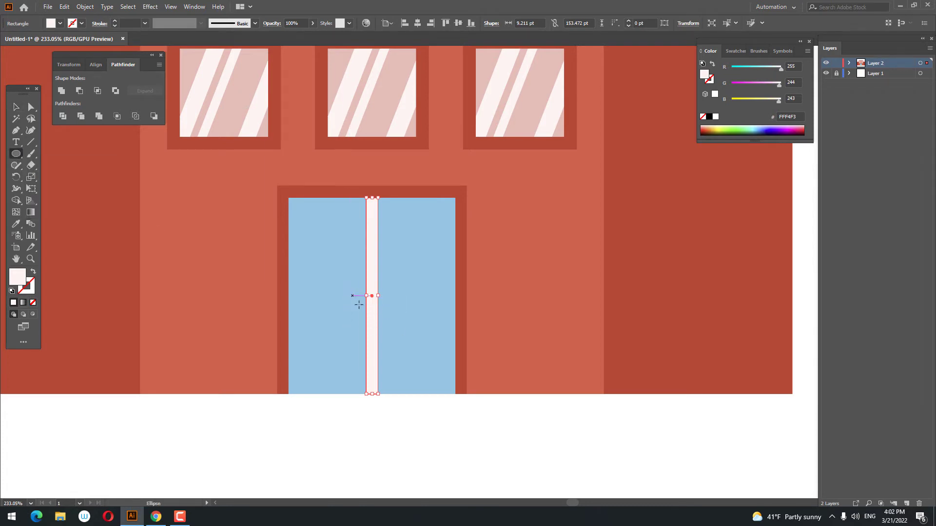
left_click_drag(359, 305, 368, 311)
key("v")
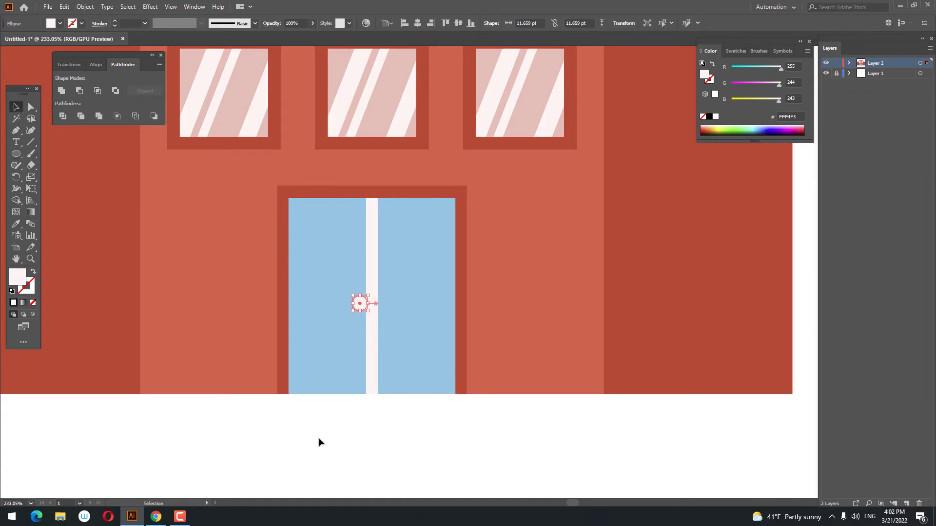
left_click(319, 442)
left_click_drag(359, 305, 351, 324)
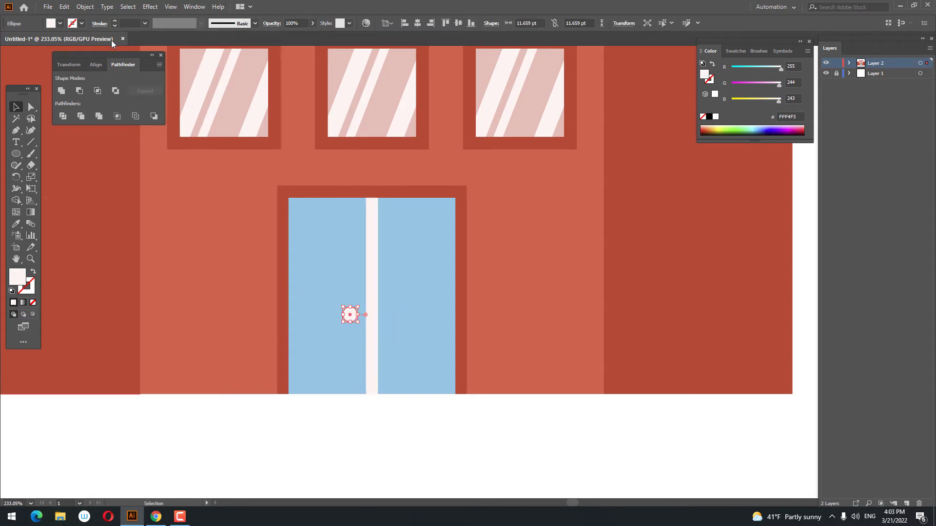
left_click(65, 7)
left_click(65, 7)
left_click(106, 75)
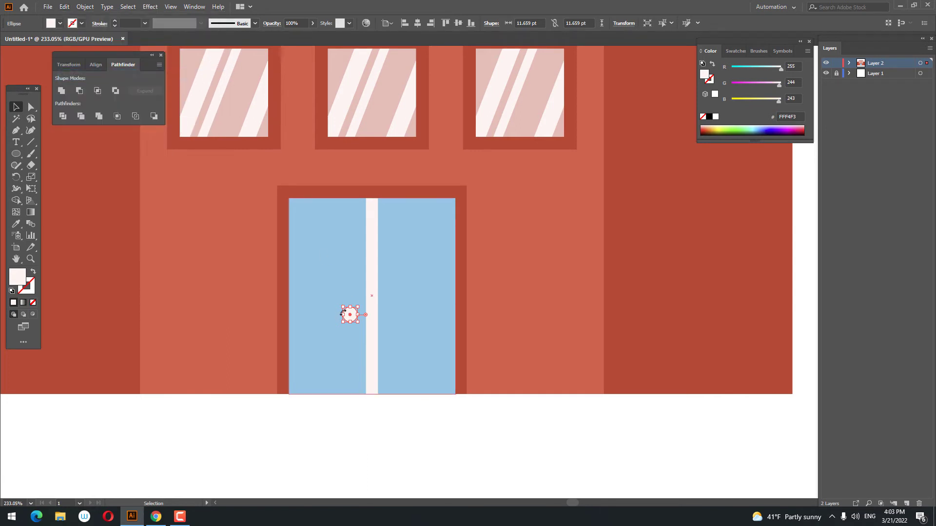
left_click_drag(350, 316, 394, 315)
Group the two knobs and centre the pair horizontally on the door
left_click(349, 316, "shift")
right_click(390, 318)
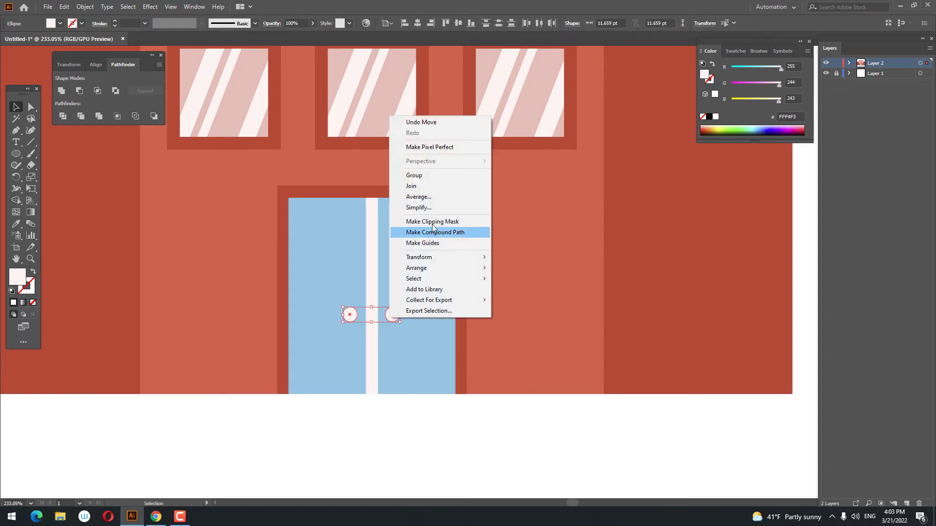
left_click(413, 176)
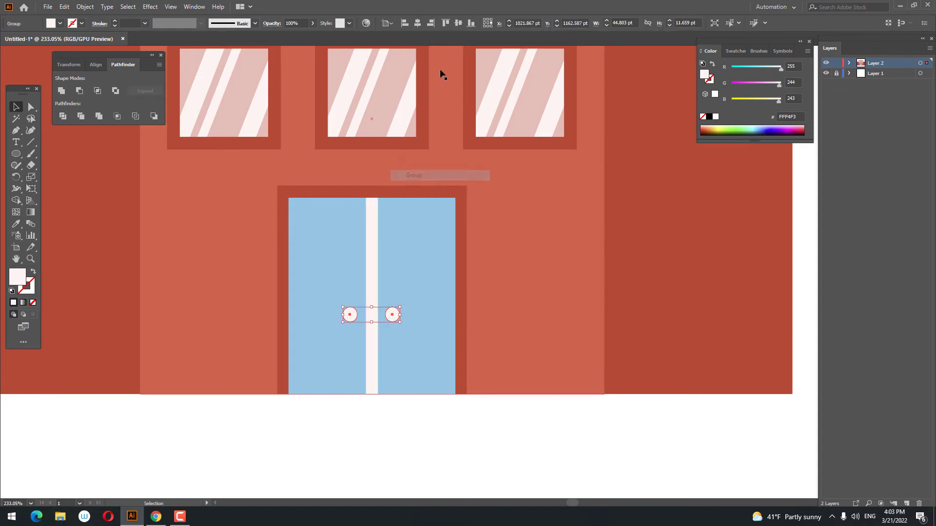
left_click(417, 24)
key("z")
mouse_move(431, 337)
left_mouse_down()
mouse_move(211, 374)
mouse_move(339, 385)
mouse_move(356, 418)
left_mouse_up()
left_click_drag(397, 344, 330, 362)
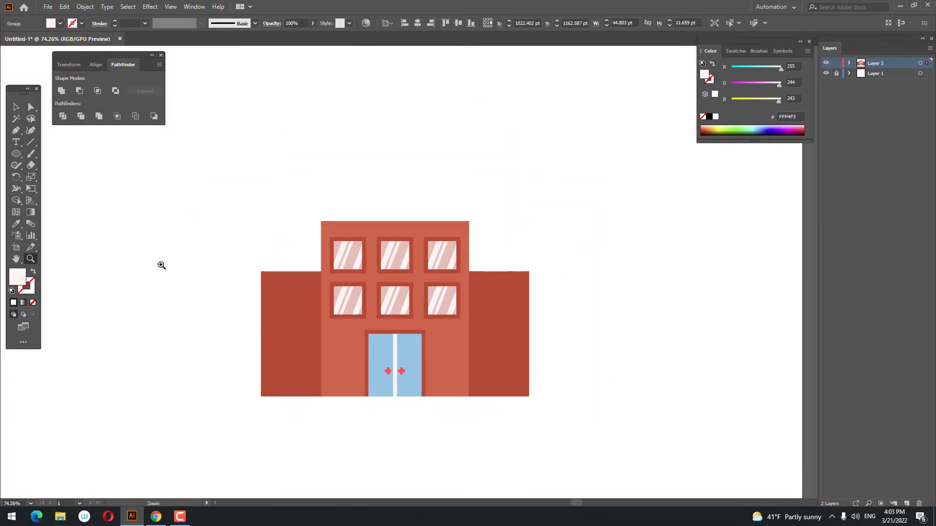
Draw a circle above the building's centre with the building's dark red D1422A fill
key("v")
scroll(510, 226, "up", 2)
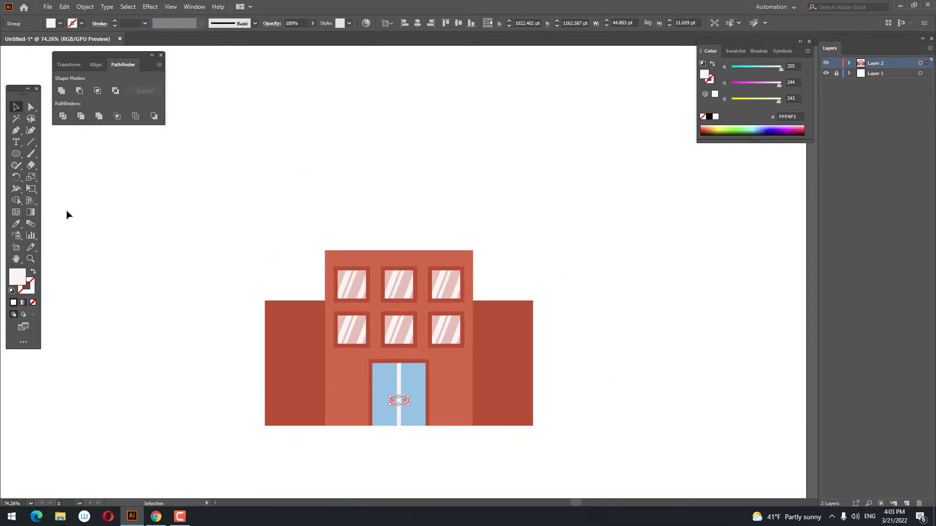
left_click(15, 155)
left_click_drag(399, 240, 421, 254)
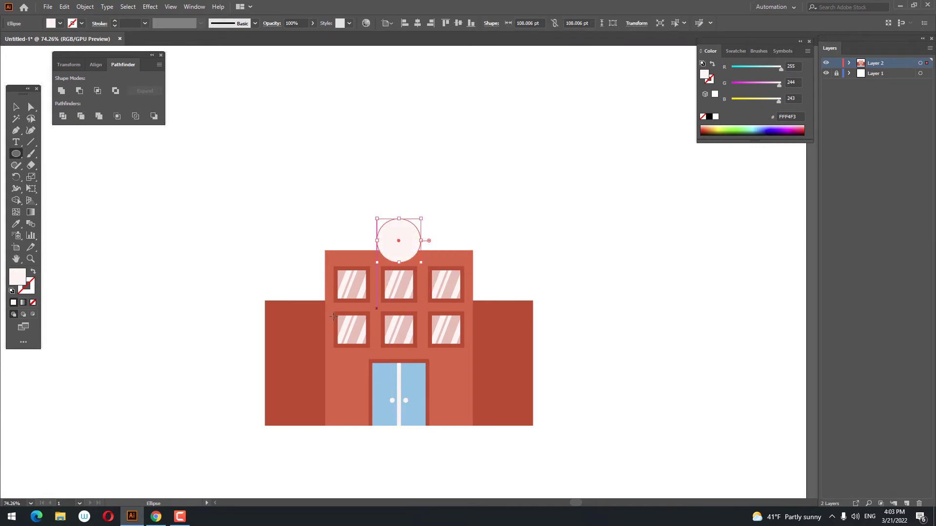
left_click(16, 223)
left_click(386, 292)
key("v")
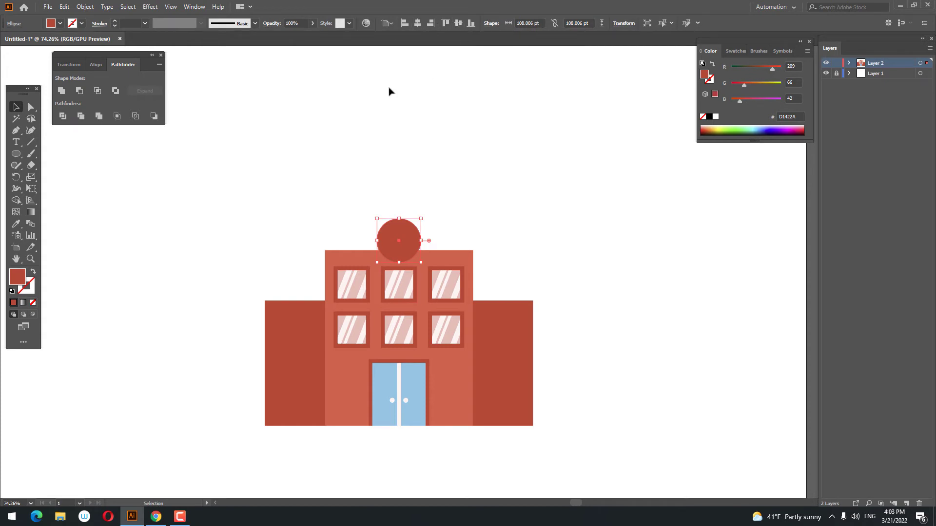
Paste a copy of the red circle in front and shrink it to about 88.9 pt
left_click(64, 6)
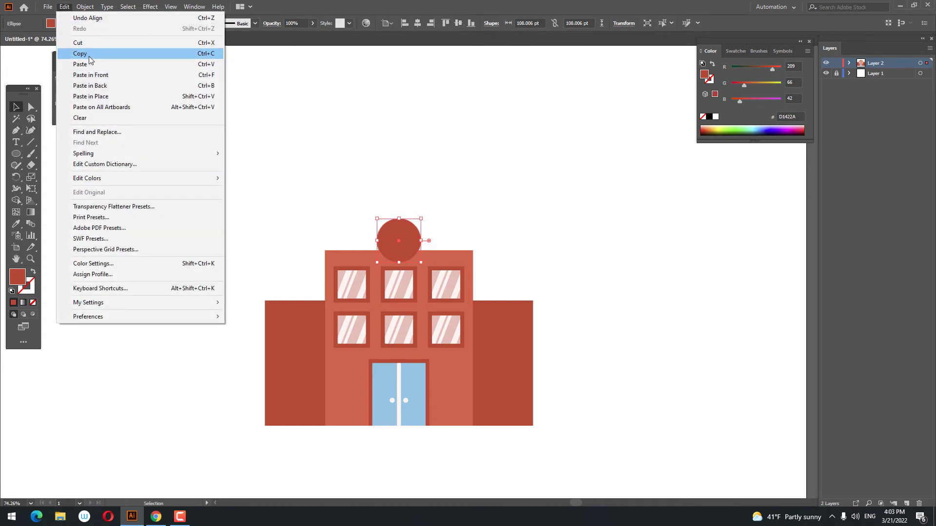
left_click(64, 7)
left_click(100, 75)
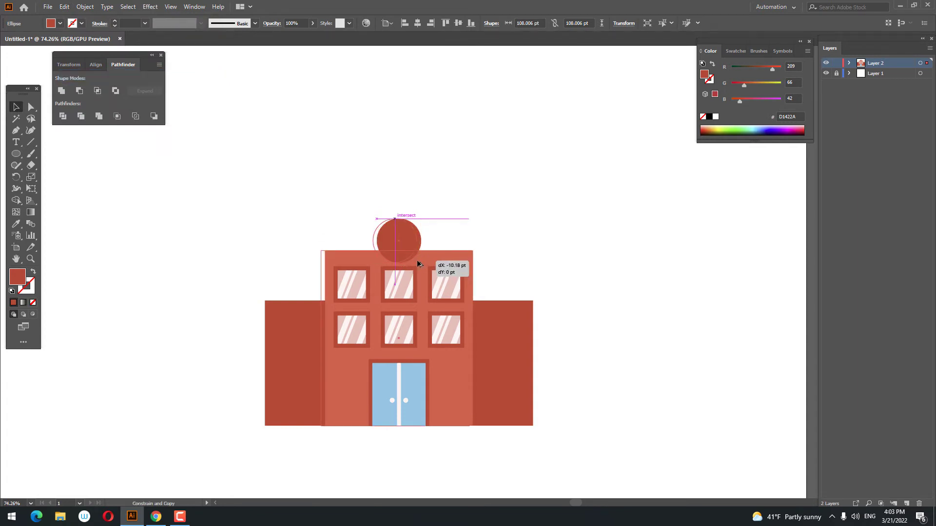
left_click(522, 254)
left_click(413, 245)
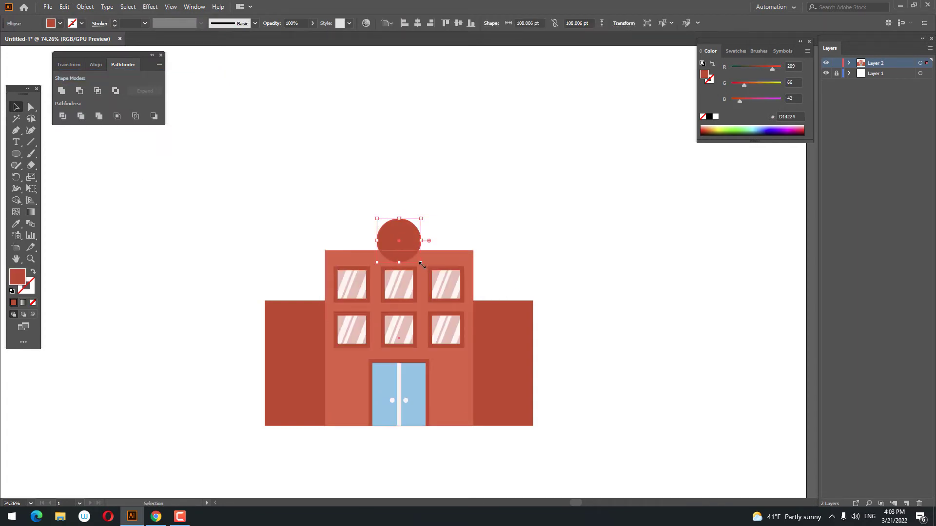
left_click_drag(422, 264, 418, 259)
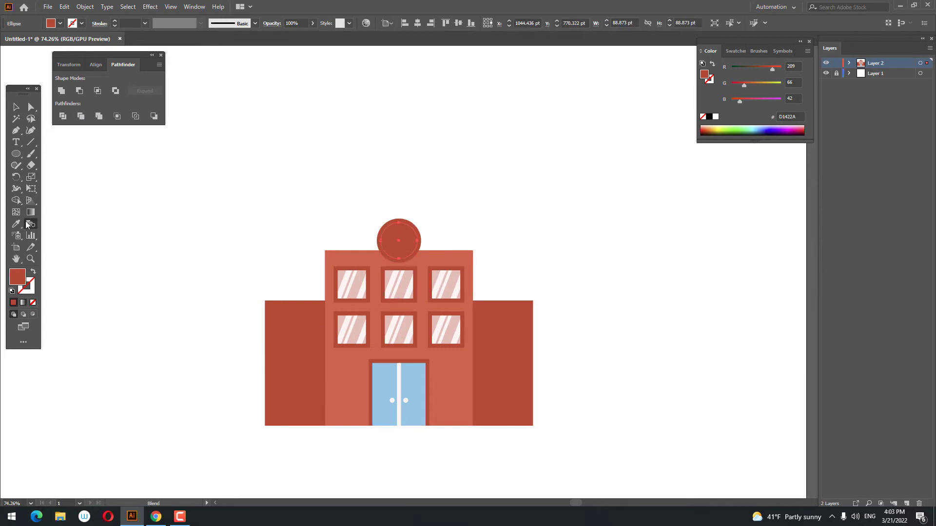
Give the small inner circle a blue 4096CC fill, starting from the door's light blue
left_click(16, 224)
left_click(399, 388)
key("z")
left_click_drag(482, 323, 488, 378)
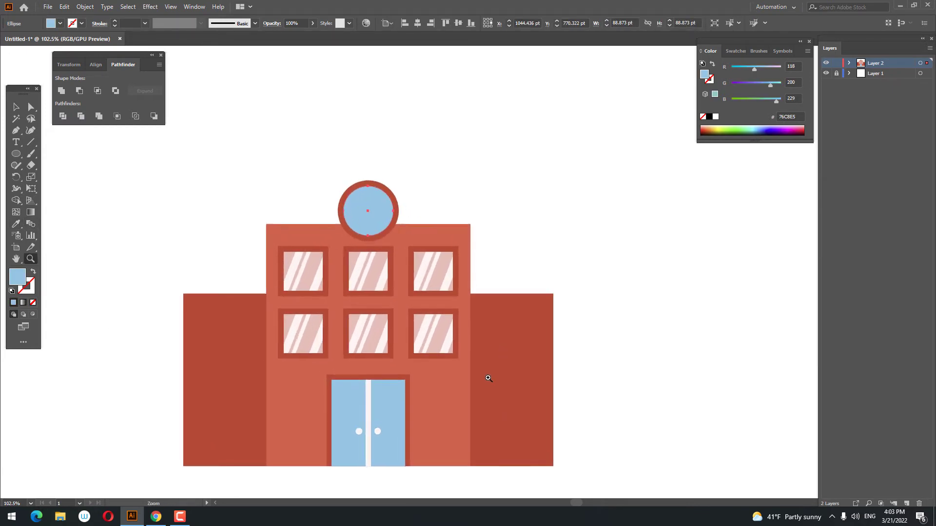
double_click(18, 276)
left_click(158, 349)
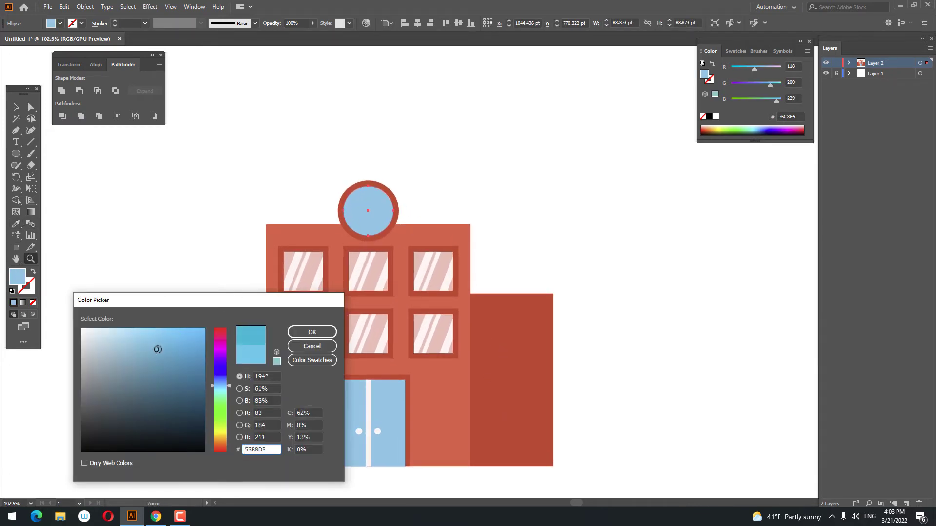
left_click(312, 332)
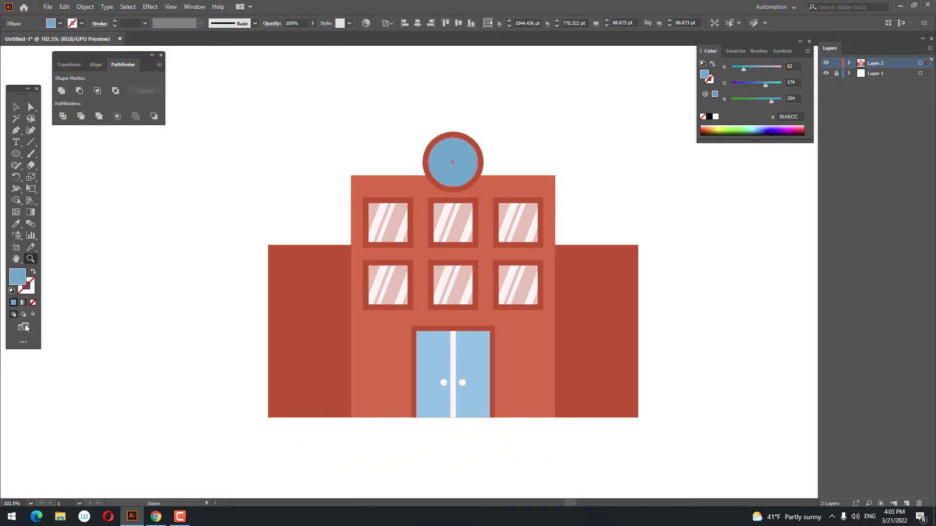
double_click(18, 285)
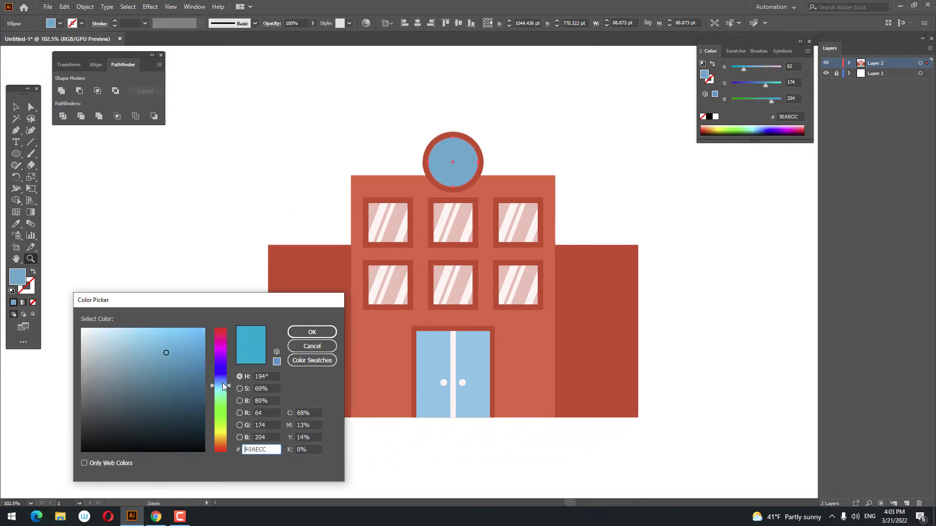
left_click_drag(224, 386, 224, 381)
left_click(312, 332)
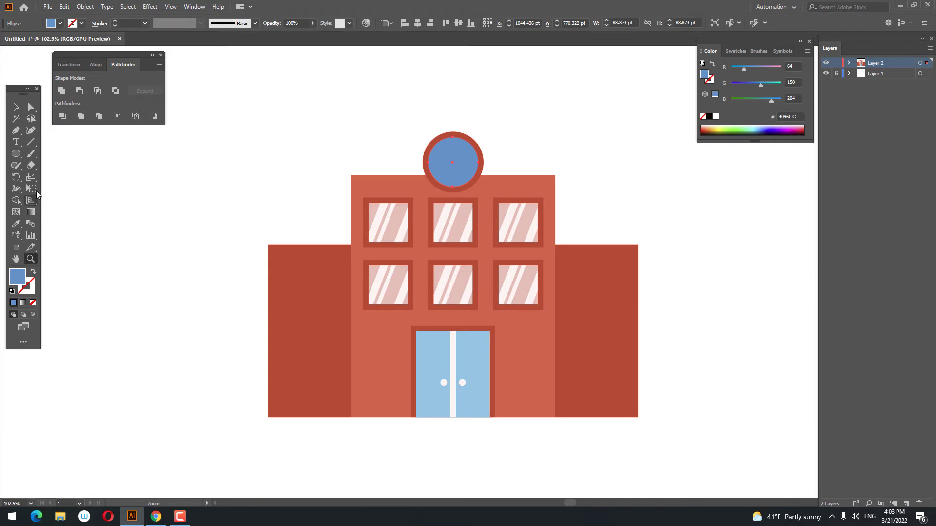
left_click(15, 107)
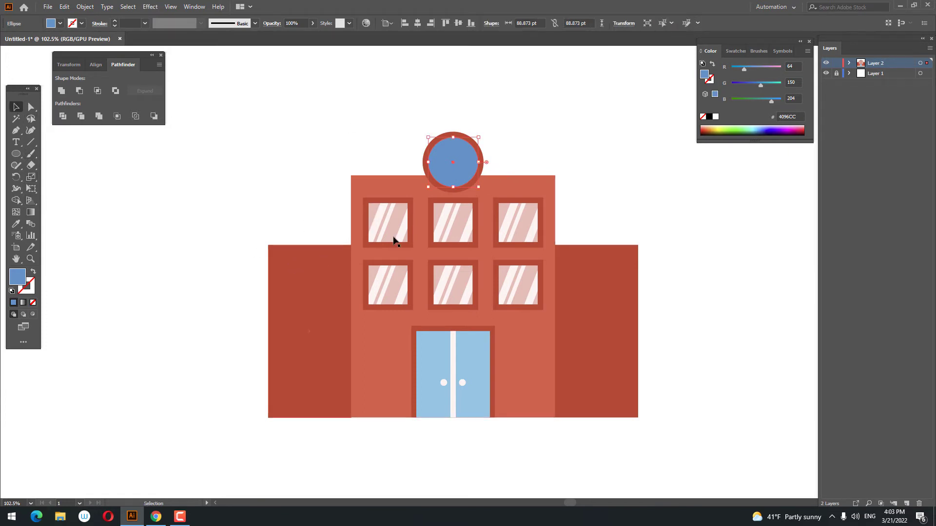
Recolour the outer circle and the door's centre strip with the window's pink
left_click(483, 157)
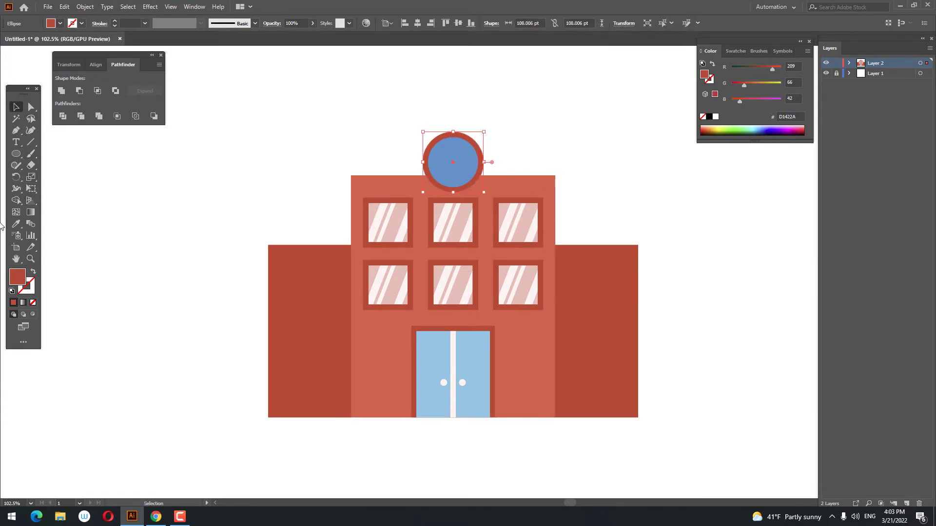
left_click(14, 227)
left_click(452, 274)
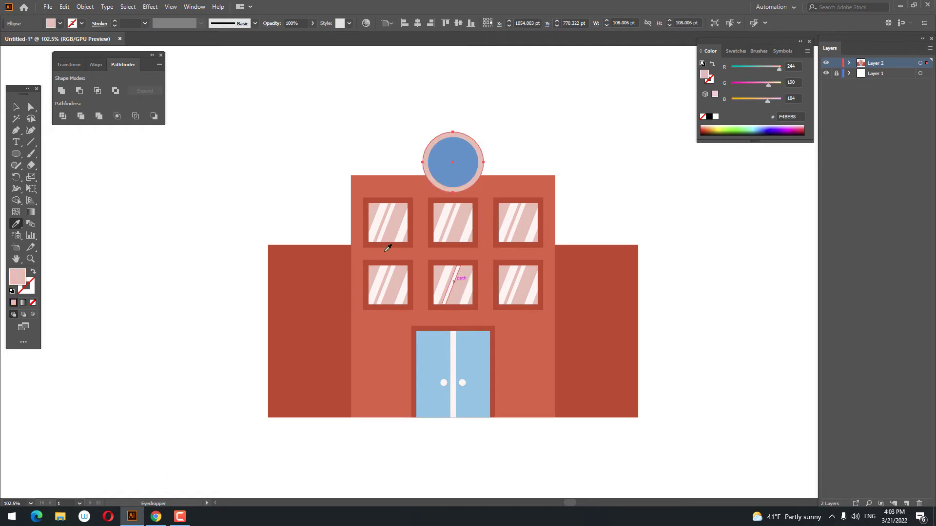
key("v")
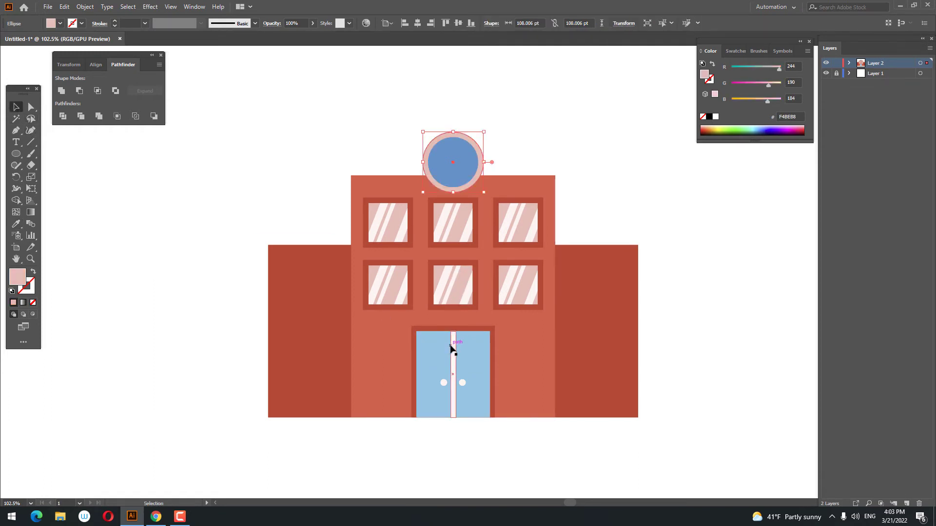
left_click(452, 345)
left_click(16, 224)
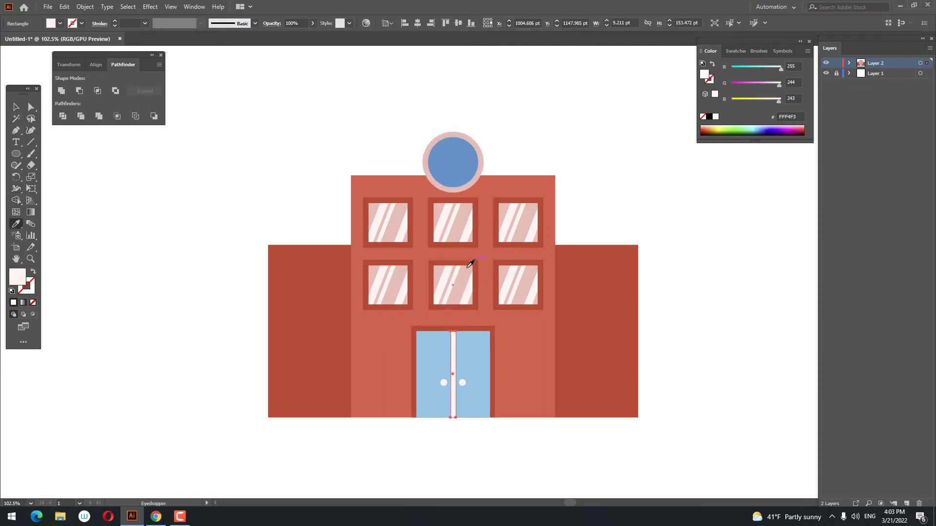
left_click(473, 287)
key("v")
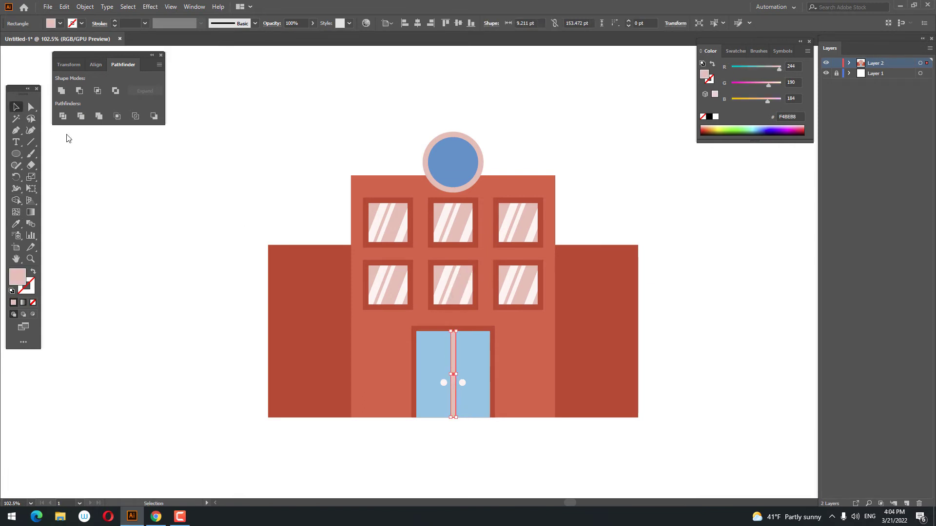
Make the door the same blue as the rooftop circle
left_click(487, 341)
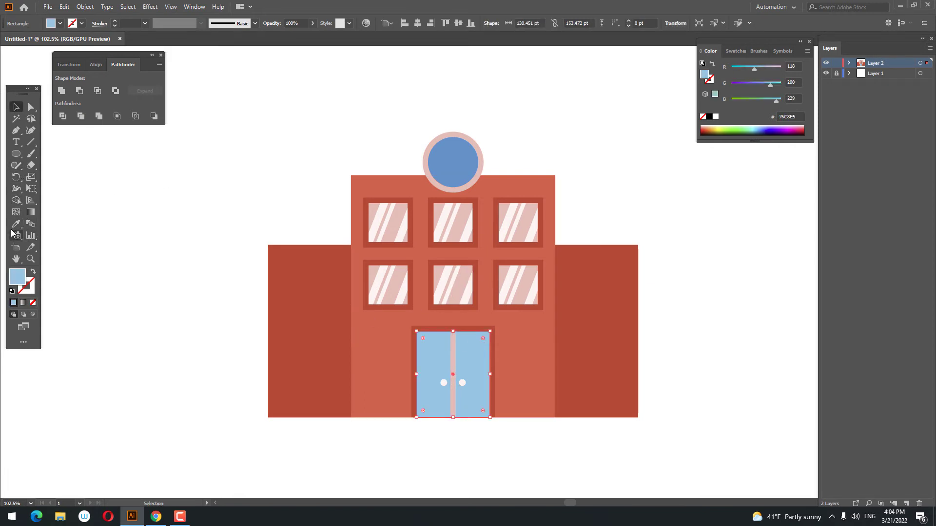
left_click(16, 223)
left_click(455, 162)
key("z")
mouse_move(455, 163)
left_mouse_down()
mouse_move(372, 219)
mouse_move(472, 285)
mouse_move(516, 284)
left_mouse_up()
left_click_drag(127, 318, 115, 263)
left_click(16, 106)
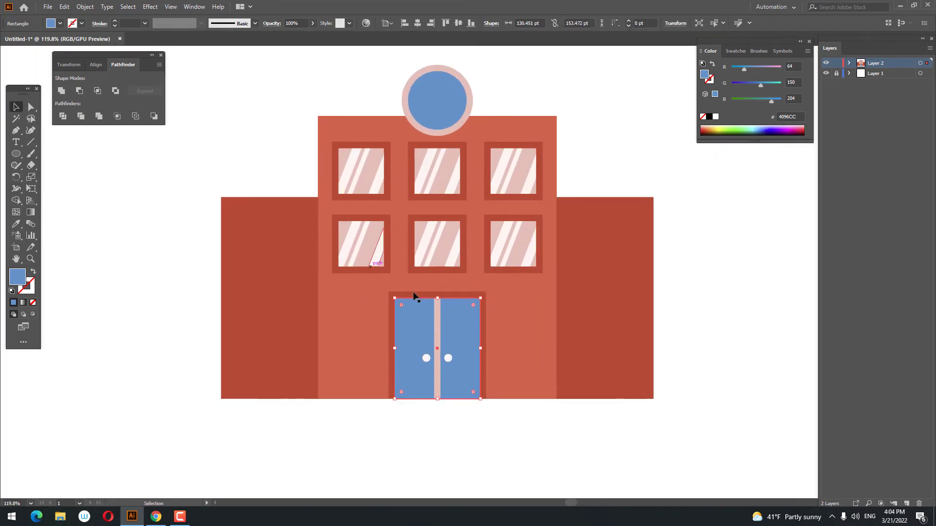
Make the door frame and door divider near-white like the window glass
left_click(414, 295)
left_click(15, 223)
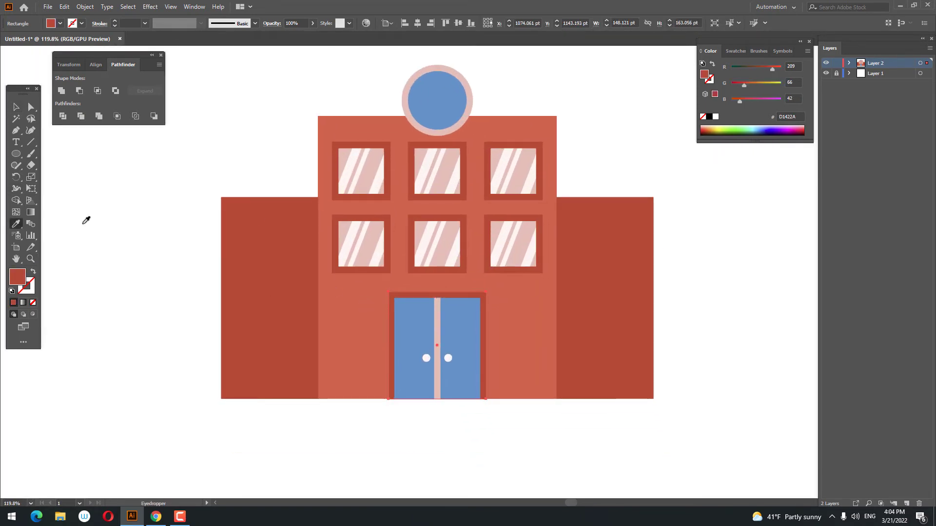
left_click(384, 233)
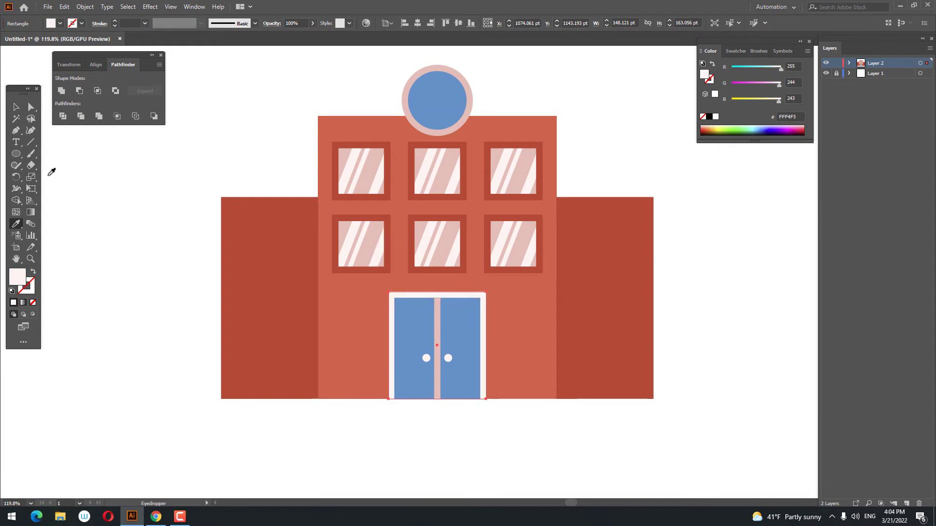
key("v")
left_click(437, 328)
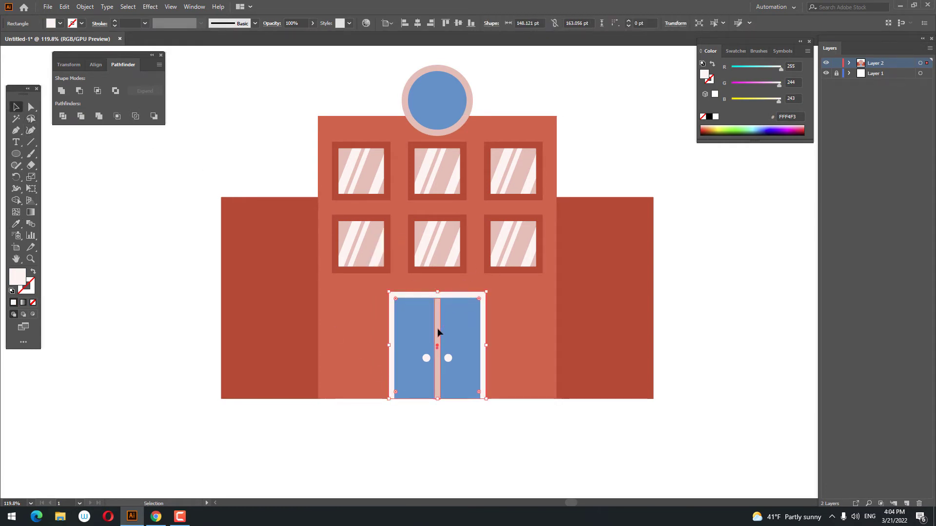
left_click(17, 226)
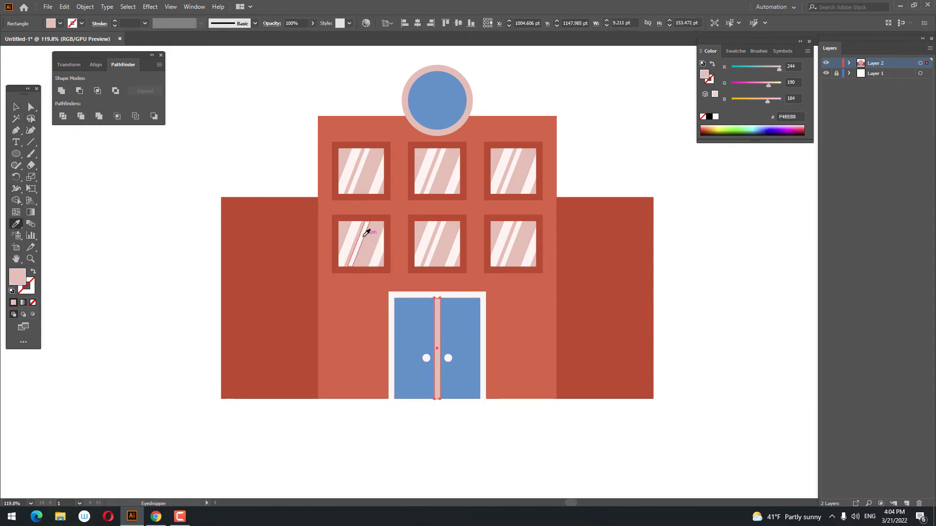
left_click(355, 230)
key("z")
mouse_move(537, 278)
left_mouse_down()
mouse_move(405, 322)
mouse_move(505, 302)
left_mouse_up()
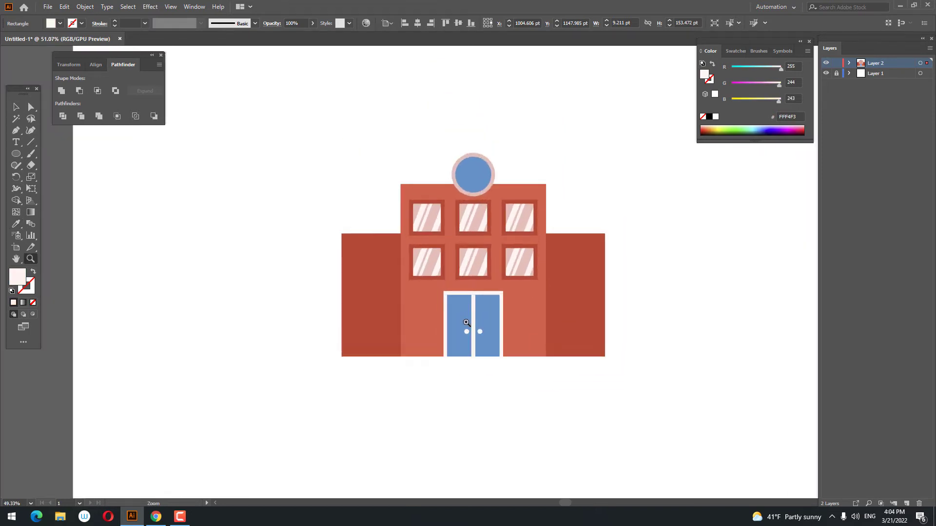
key("v")
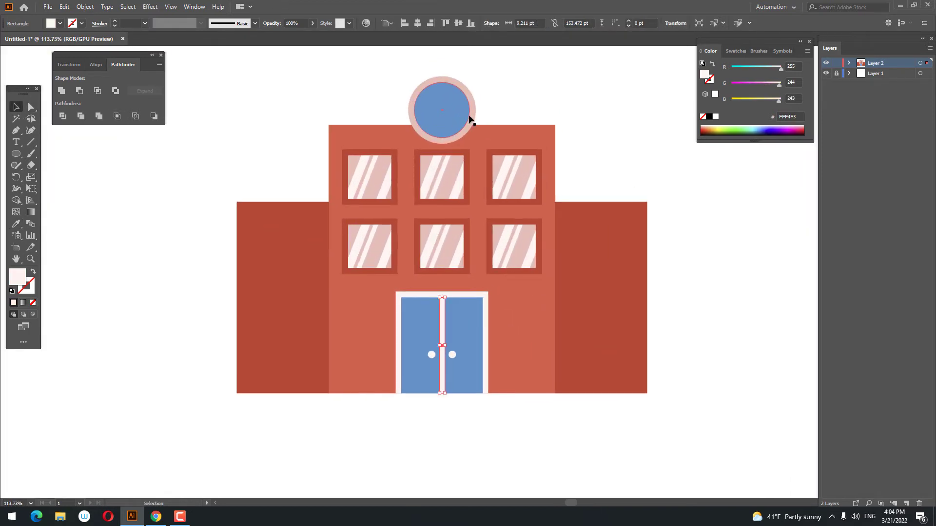
Turn the ring around the blue circle near-white like the window glass
left_click(470, 119)
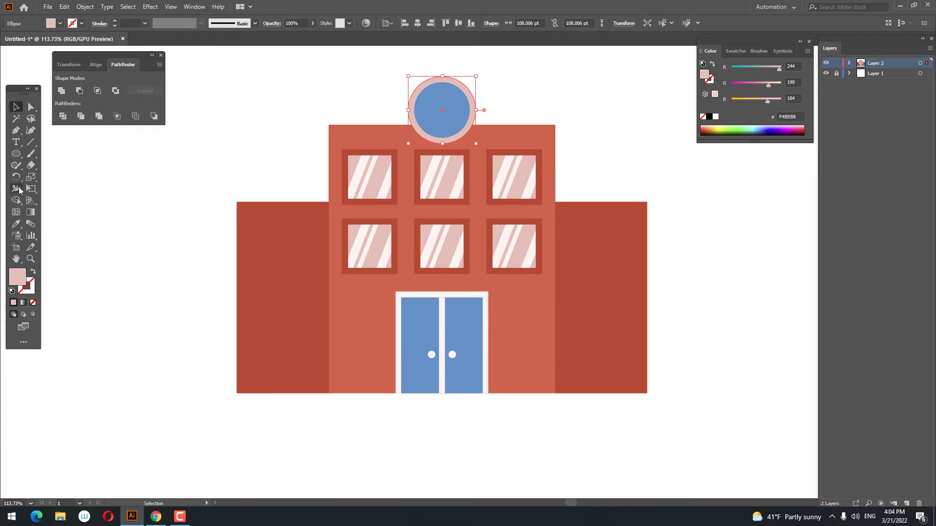
left_click(16, 213)
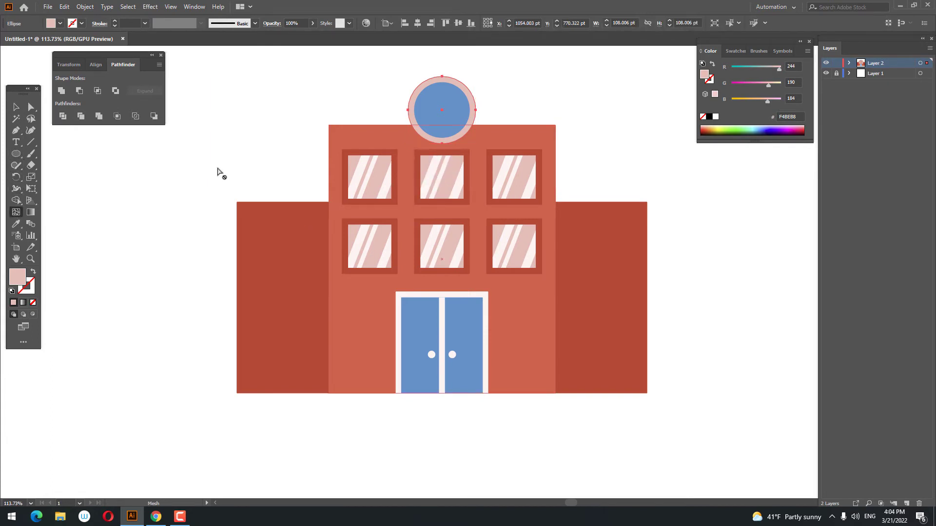
left_click(16, 224)
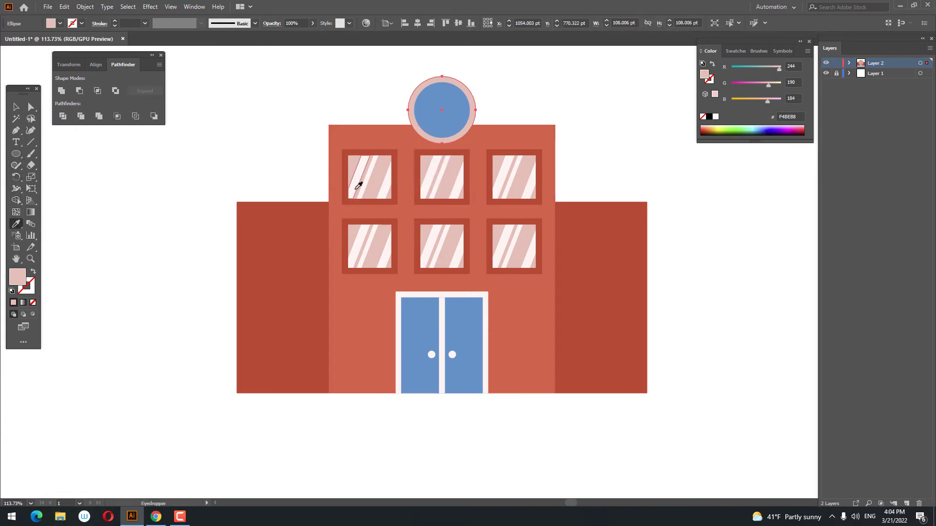
left_click(359, 184)
left_click_drag(420, 173, 385, 262)
key("z")
left_click(407, 211)
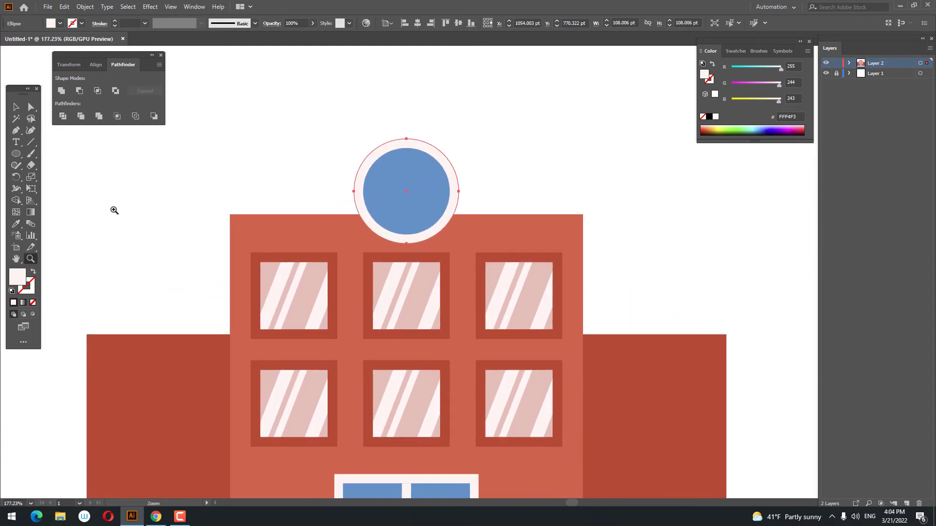
Draw a thin vertical white bar and centre it inside the blue circle
left_click_drag(16, 154, 40, 165)
left_click(54, 154)
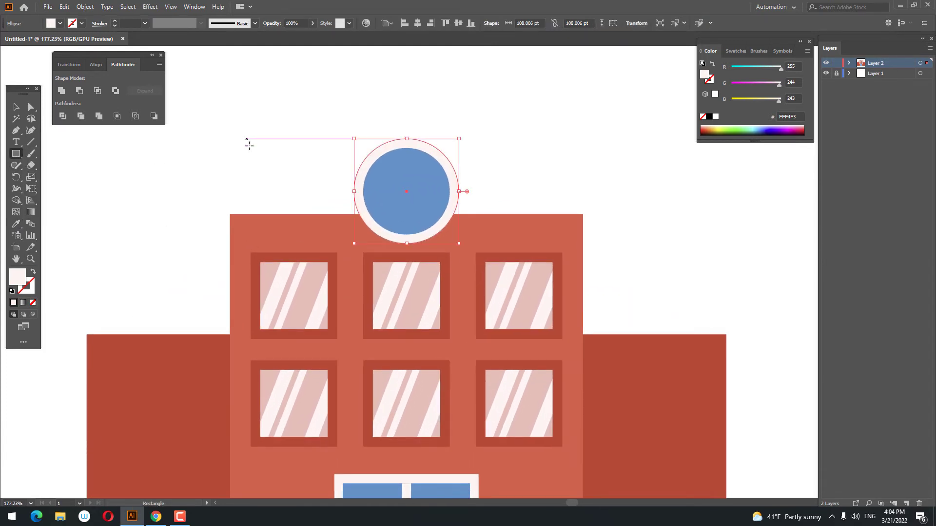
left_click_drag(250, 148, 262, 188)
left_click(17, 107)
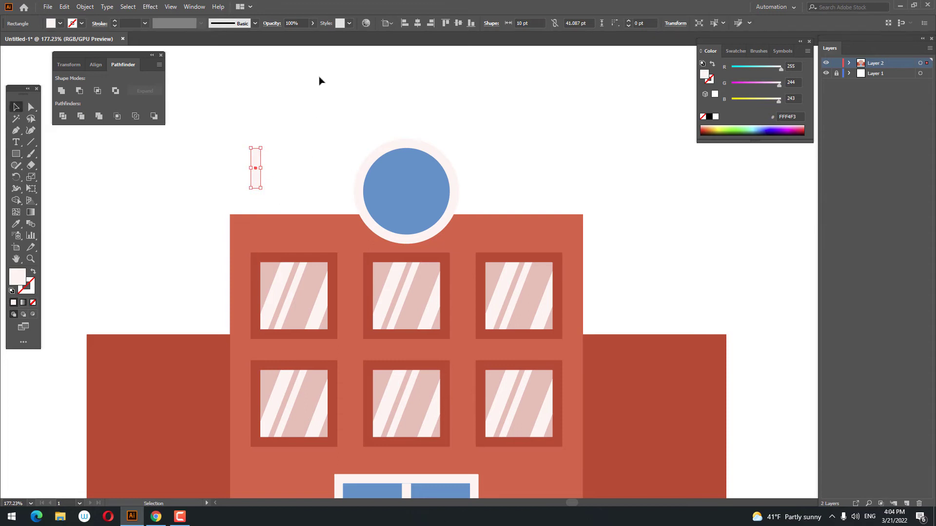
left_click(418, 23)
left_click_drag(409, 159, 415, 183)
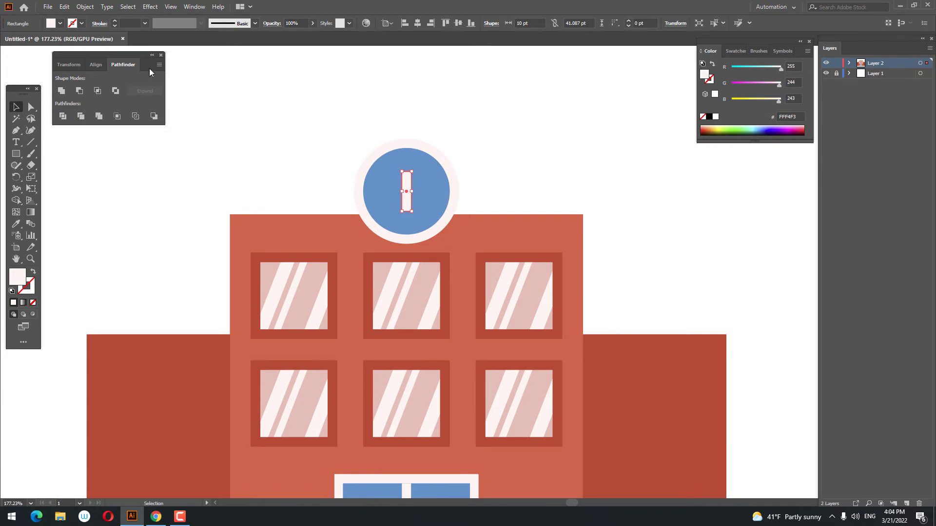
Paste a copy of the bar in front and rotate it 90° to form a plus
left_click(65, 7)
left_click(65, 6)
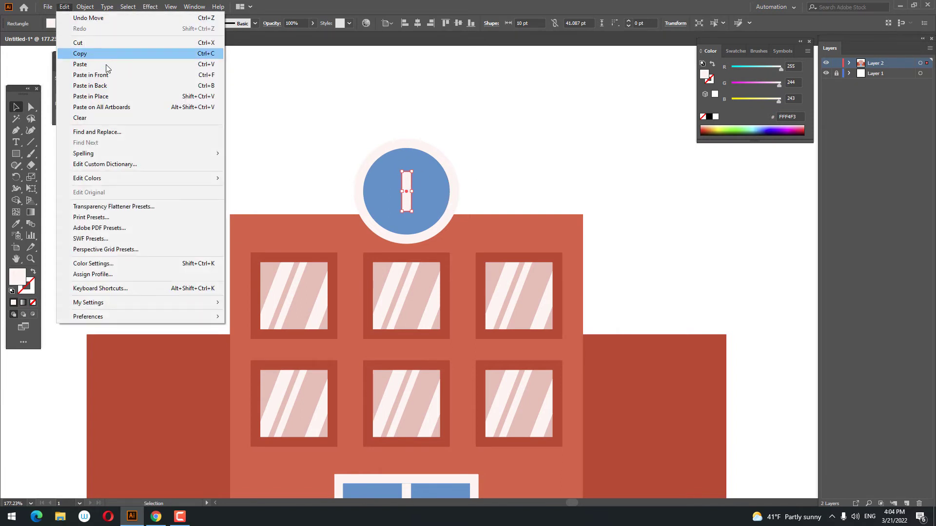
left_click(111, 75)
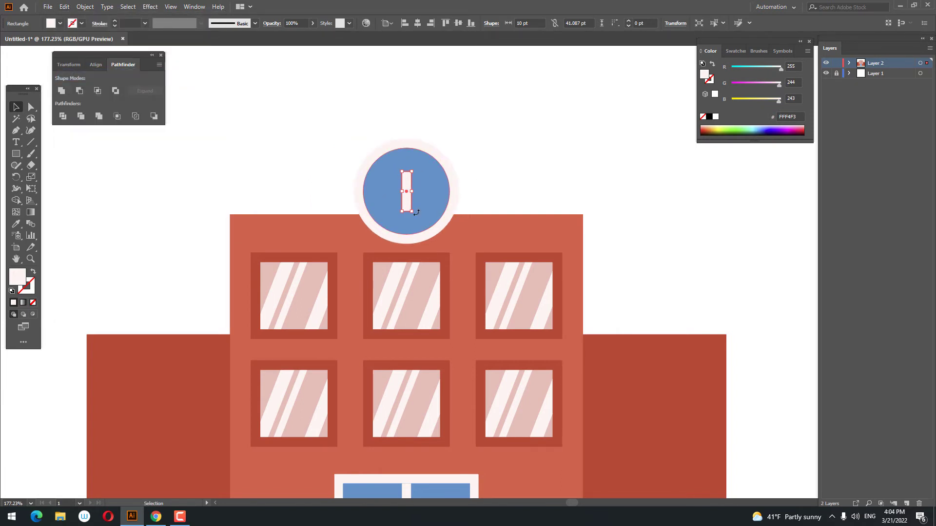
mouse_move(417, 212)
left_mouse_down()
mouse_move(497, 187)
mouse_move(339, 190)
left_mouse_up()
left_click(497, 187)
key("z")
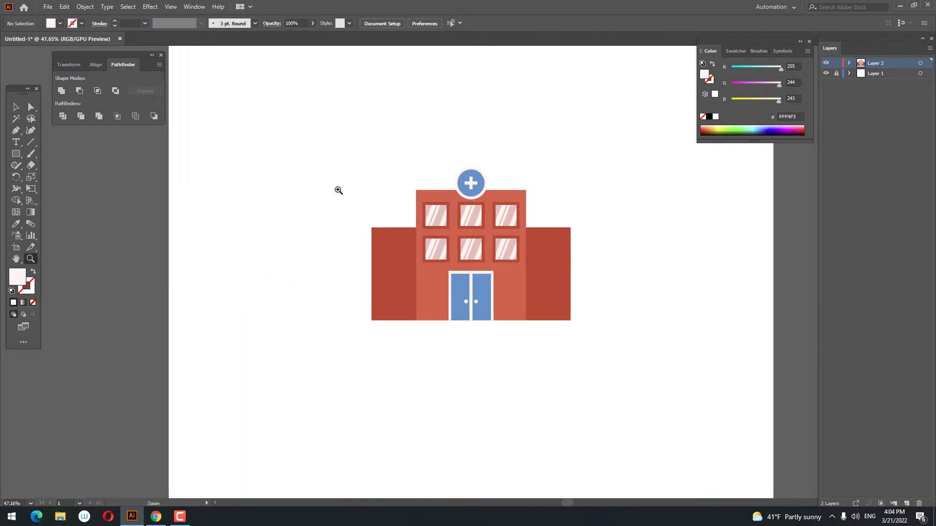
left_click_drag(495, 180, 561, 253)
Unite the two bars into a single cross and enlarge it slightly
key("v")
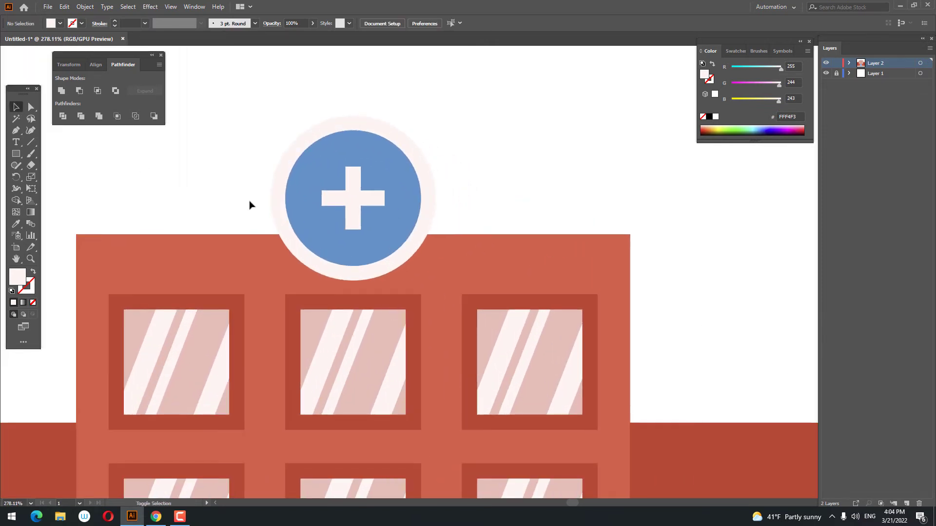
left_click(362, 199)
left_click(355, 178, "shift")
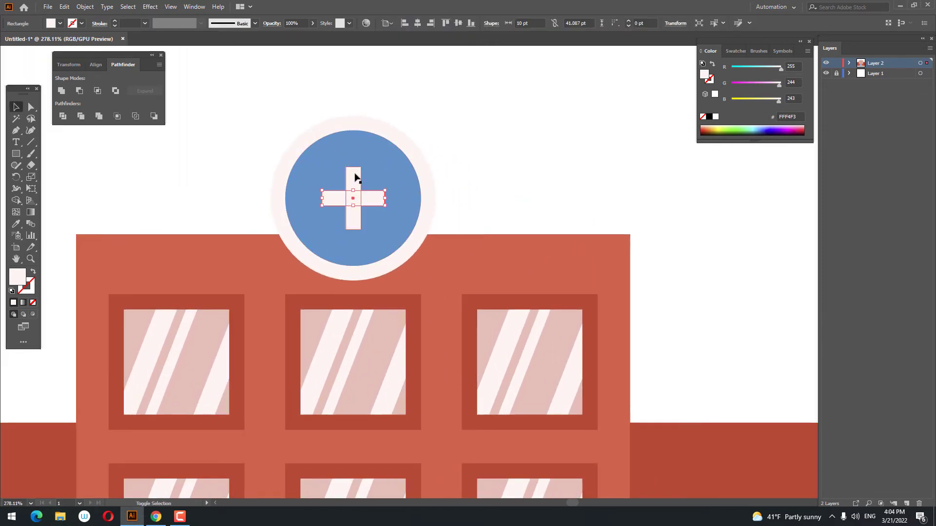
left_click(65, 95)
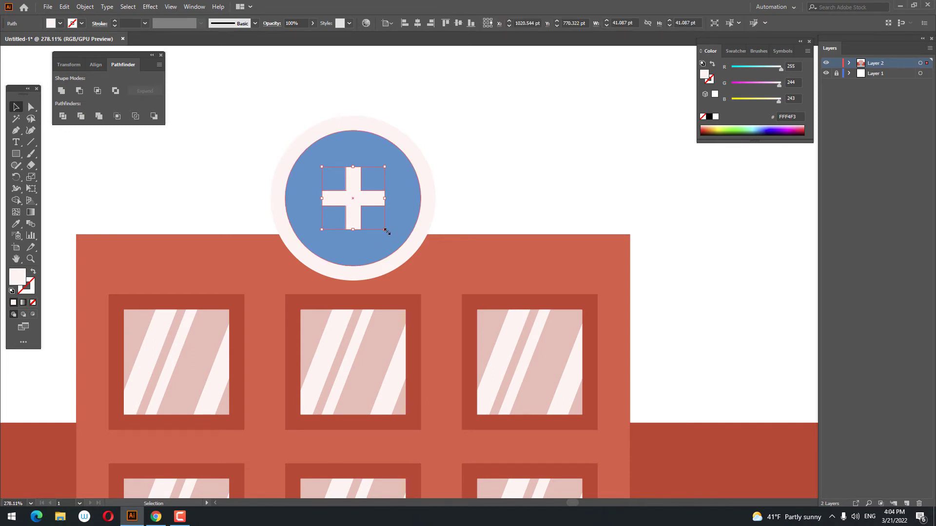
left_click_drag(386, 230, 391, 236)
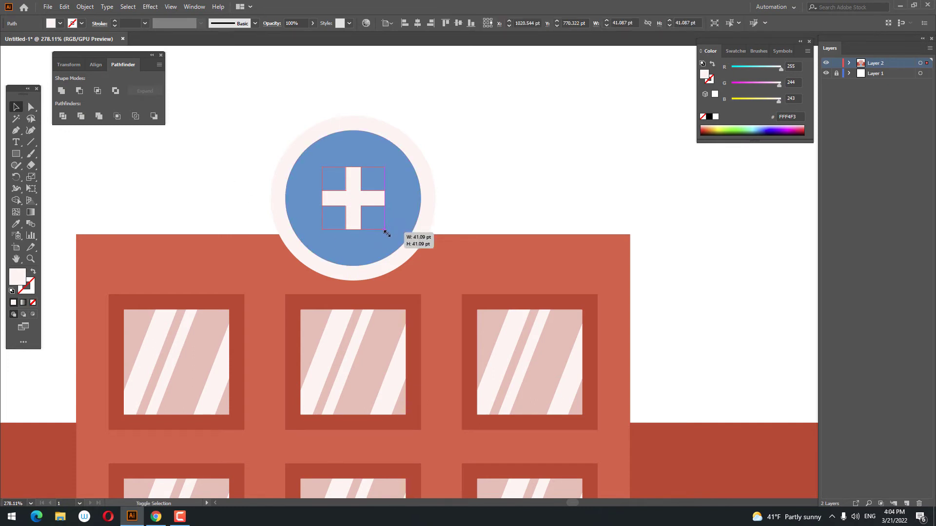
left_click(499, 233)
key("ctrl+0")
Ungroup the window glass and break the top row into separate windows
key("z")
left_click_drag(301, 233, 217, 250)
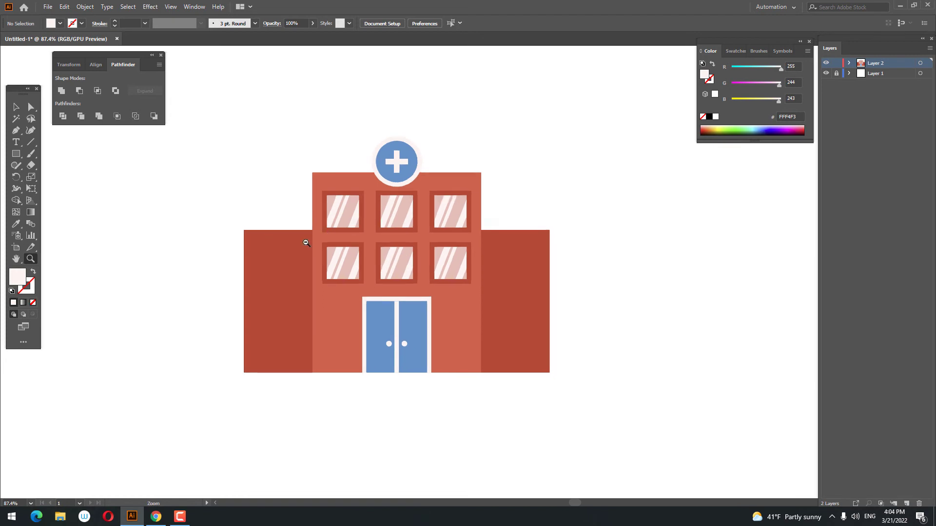
left_click(16, 107)
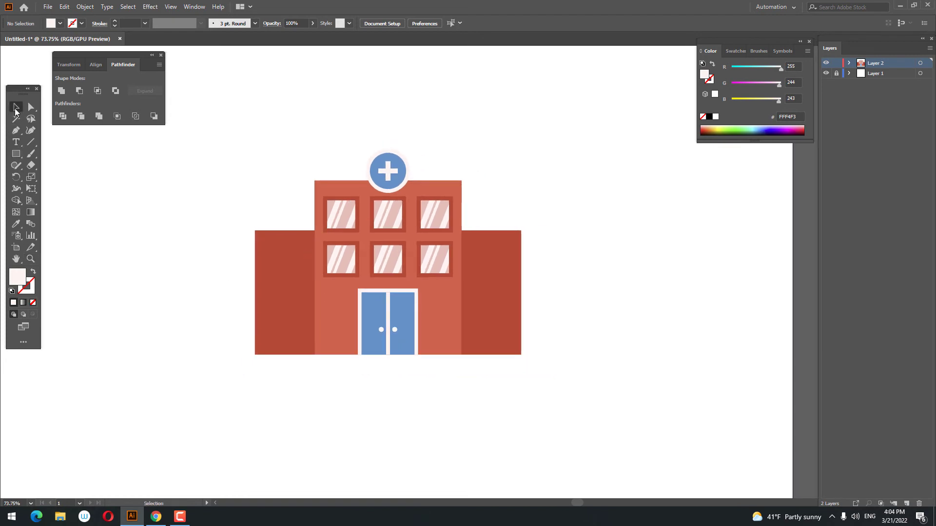
left_click(335, 210)
right_click(335, 210)
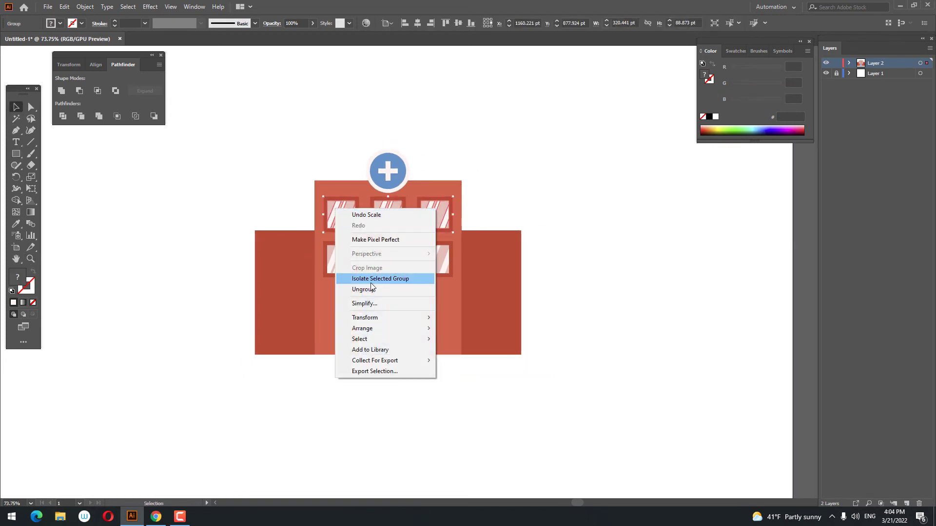
left_click(365, 272)
left_click(236, 148)
left_click(348, 213)
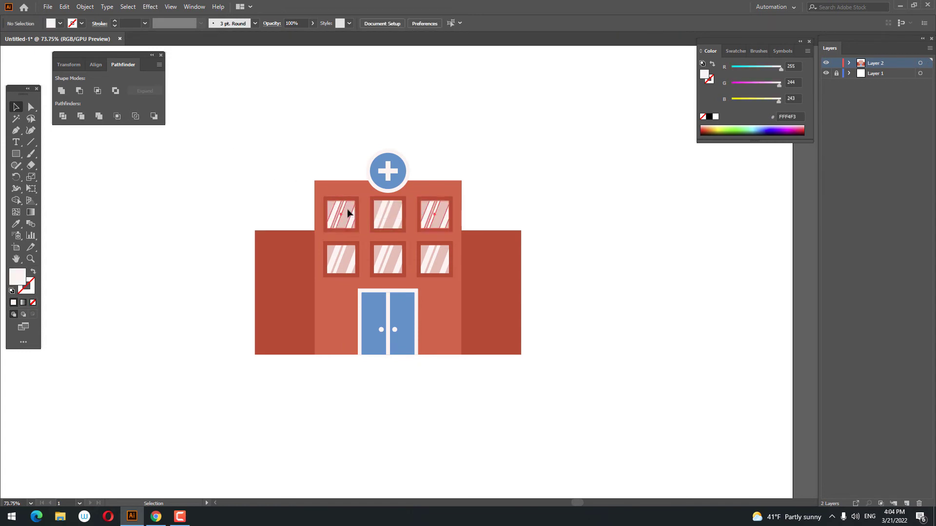
right_click(359, 218)
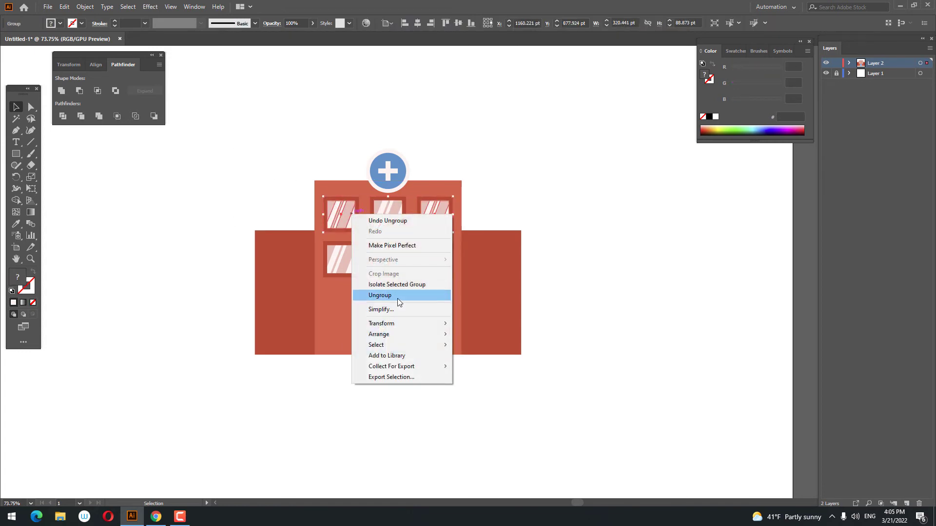
left_click(397, 298)
Paste a copy of the top-left window in front and place it on the left wing
left_click(342, 210)
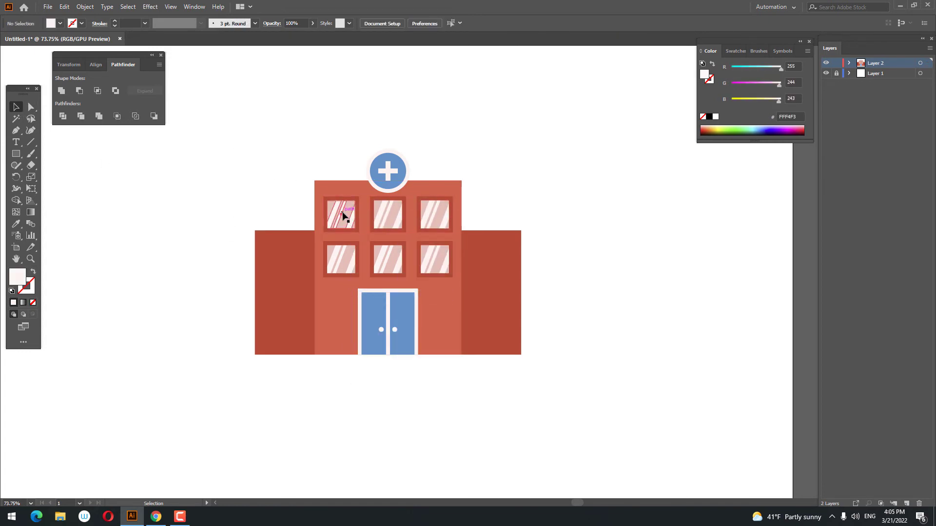
left_click(64, 7)
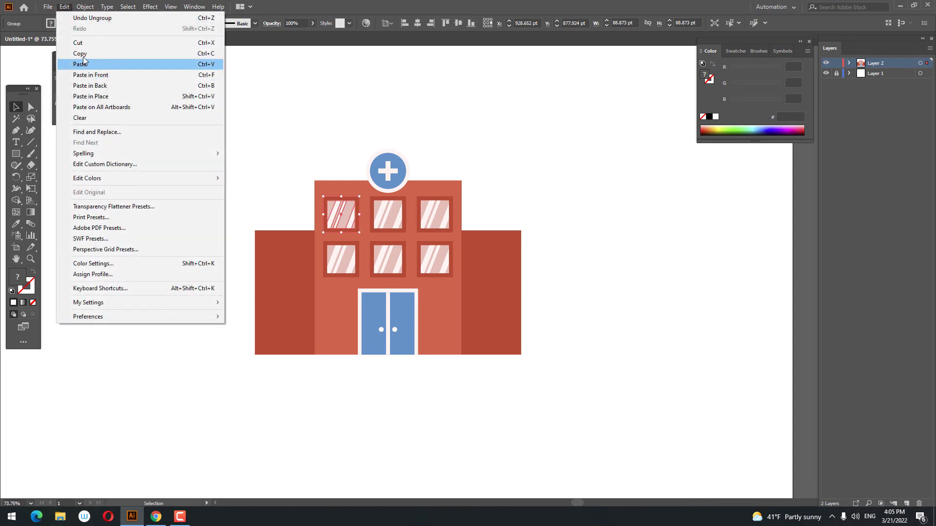
left_click(80, 53)
left_click(64, 7)
left_click(90, 74)
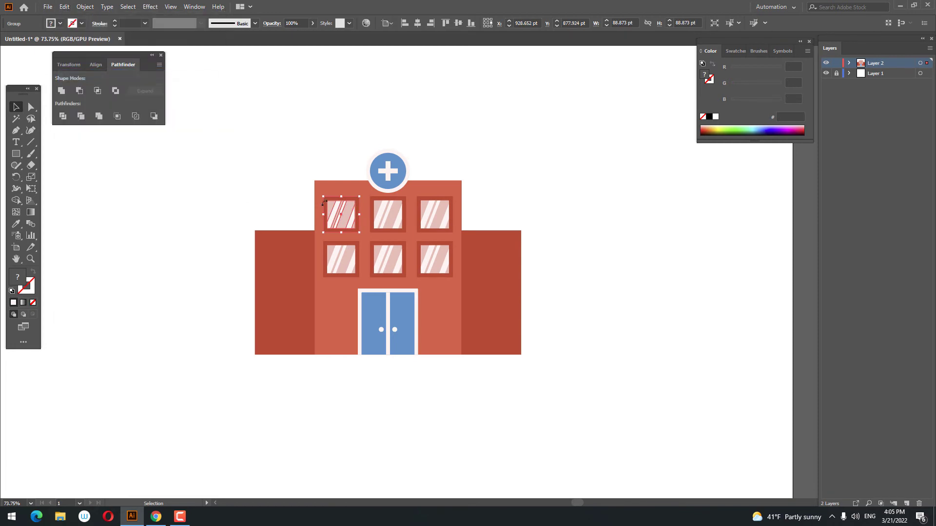
mouse_move(332, 216)
left_mouse_down()
mouse_move(286, 256)
mouse_move(303, 275)
left_mouse_up()
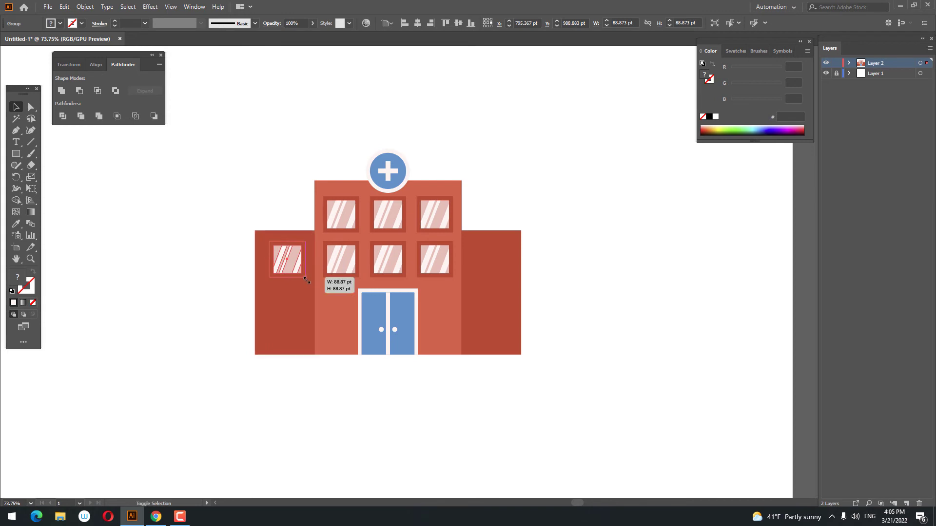
left_click(316, 408)
scroll(290, 376, "right", 3)
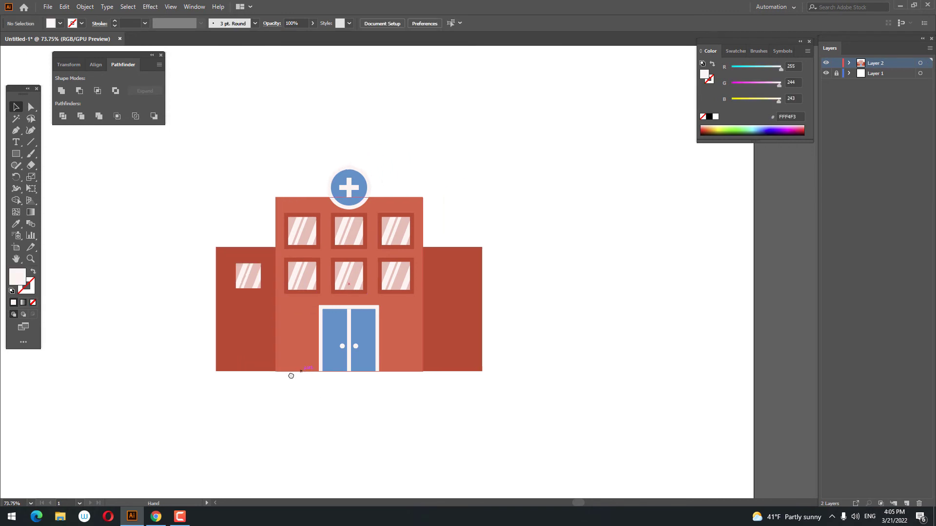
scroll(291, 376, "up", 1)
left_click(220, 297)
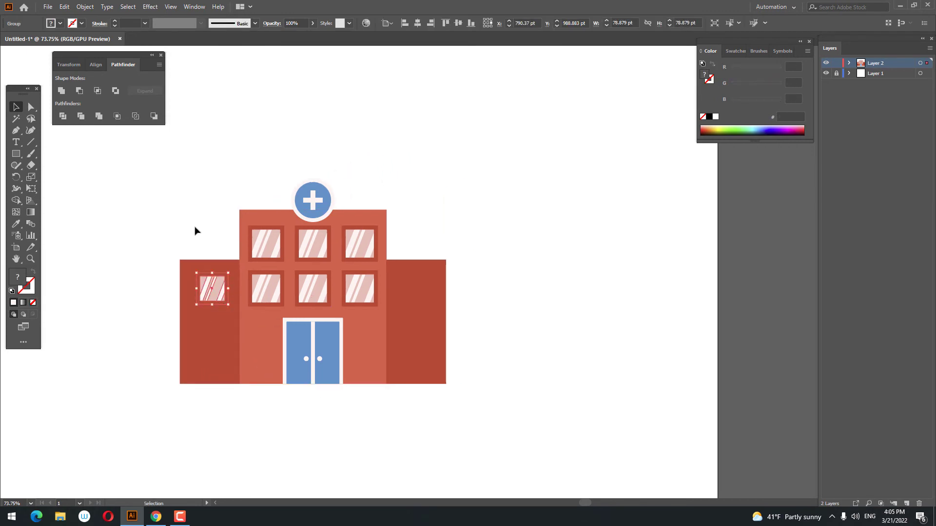
left_click_drag(213, 293, 215, 293)
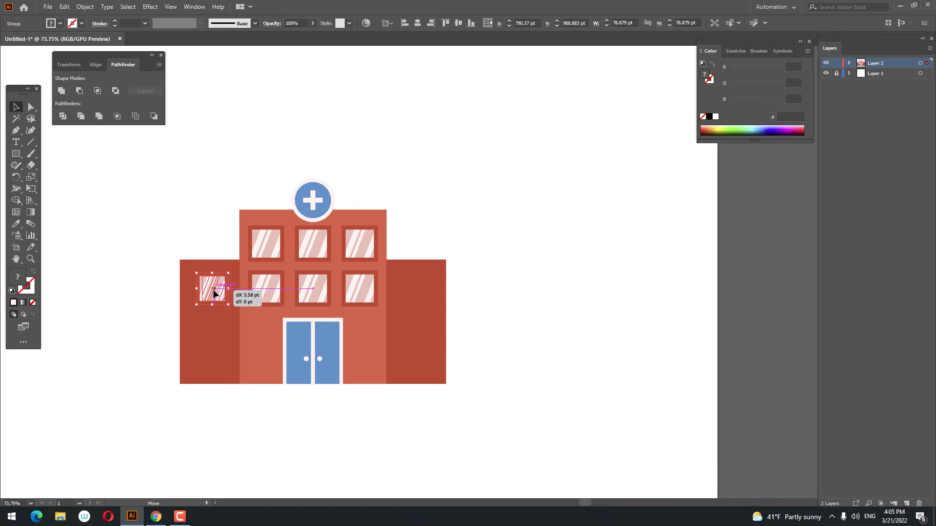
Duplicate the left-wing window below the first and group the pair
left_click(48, 7)
left_click(61, 55)
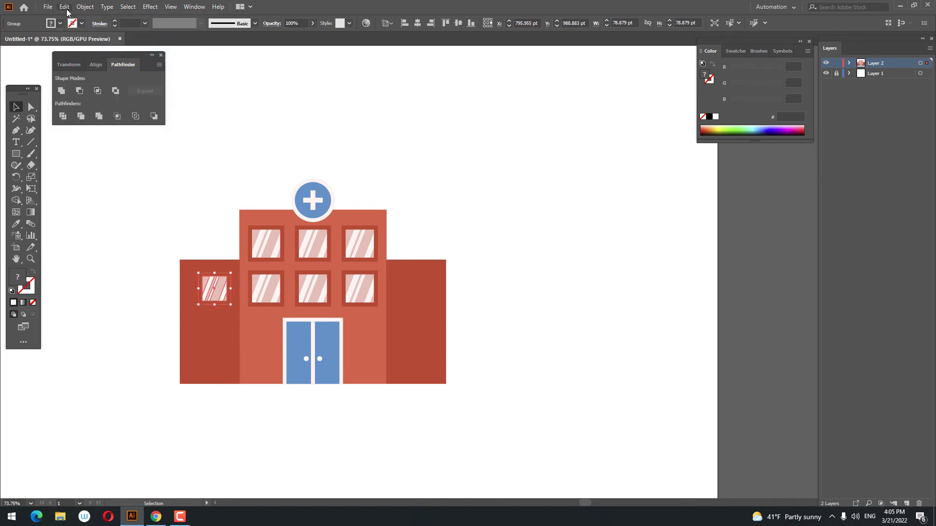
left_click(67, 11)
left_click(93, 73)
left_click_drag(215, 287, 218, 342)
left_click(226, 285, "shift")
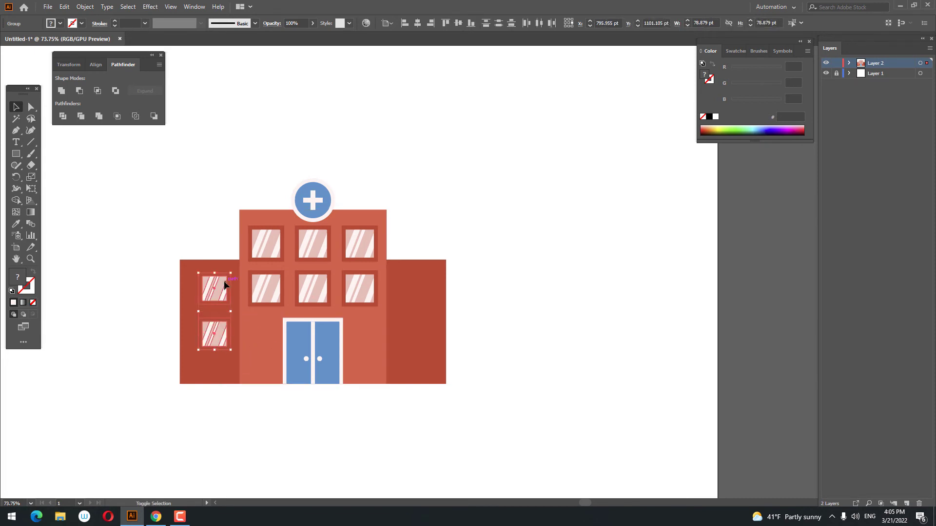
right_click(226, 284)
left_click(250, 355)
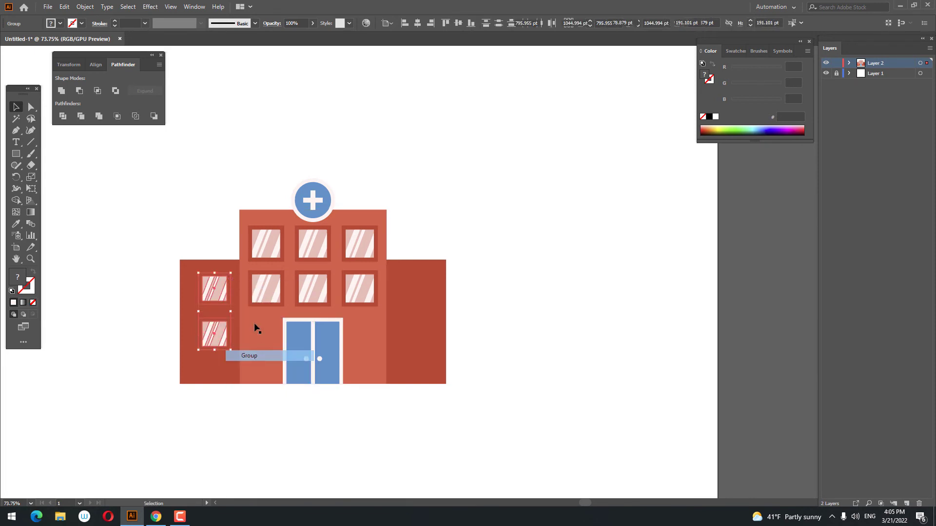
Copy the window pair onto the right wing and group all four wing windows
left_click(64, 6)
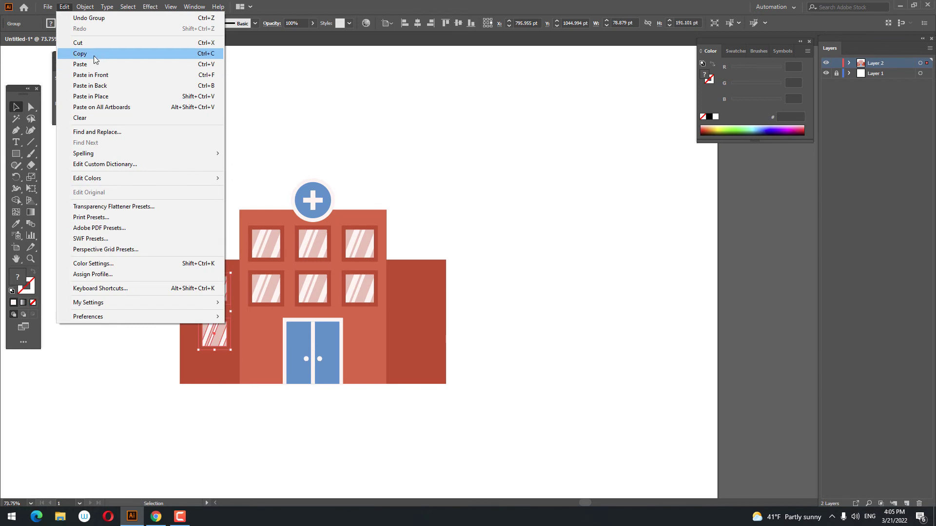
left_click(94, 53)
left_click(63, 6)
left_click(109, 77)
left_click_drag(227, 291, 422, 326)
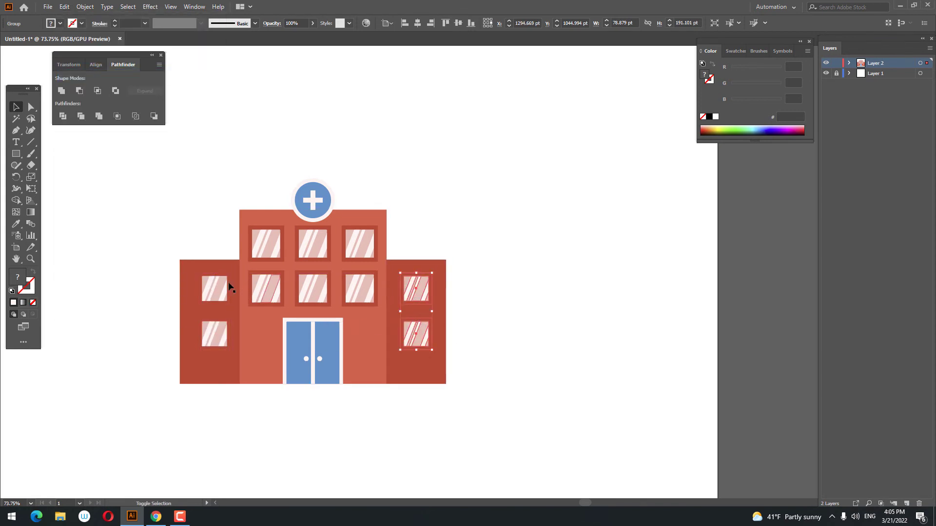
left_click(215, 289, "shift")
right_click(432, 297)
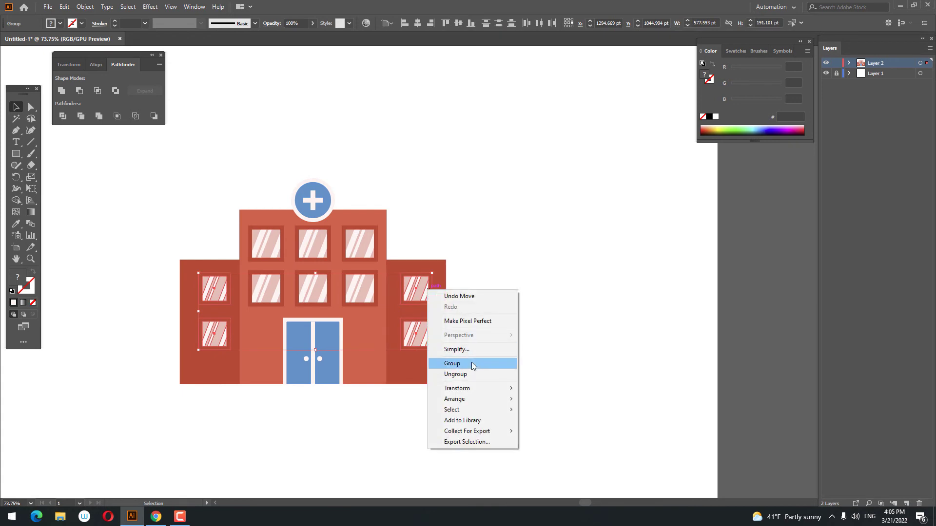
left_click(472, 362)
left_click(524, 217)
key("z")
left_click_drag(522, 222, 365, 270)
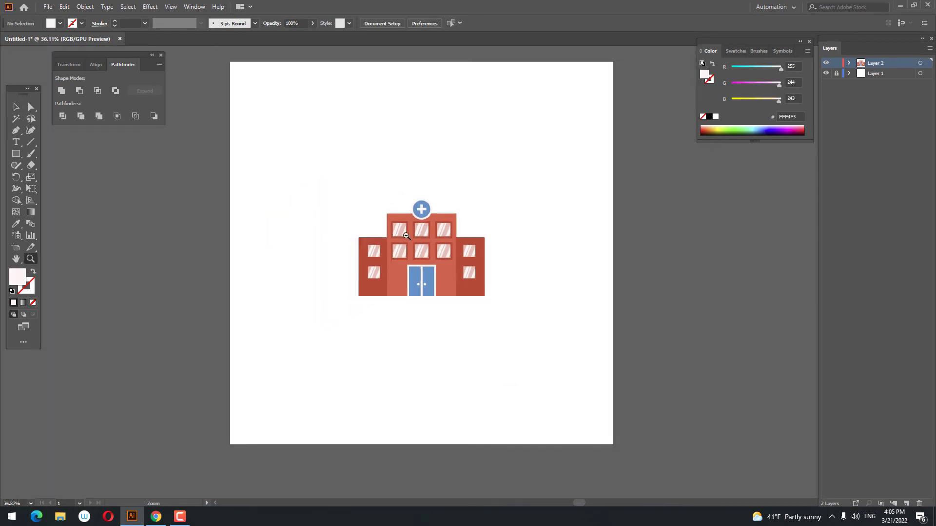
Draw four overlapping circles left of the building as a bush cluster
mouse_move(422, 262)
left_mouse_down()
mouse_move(564, 313)
mouse_move(358, 285)
left_mouse_up()
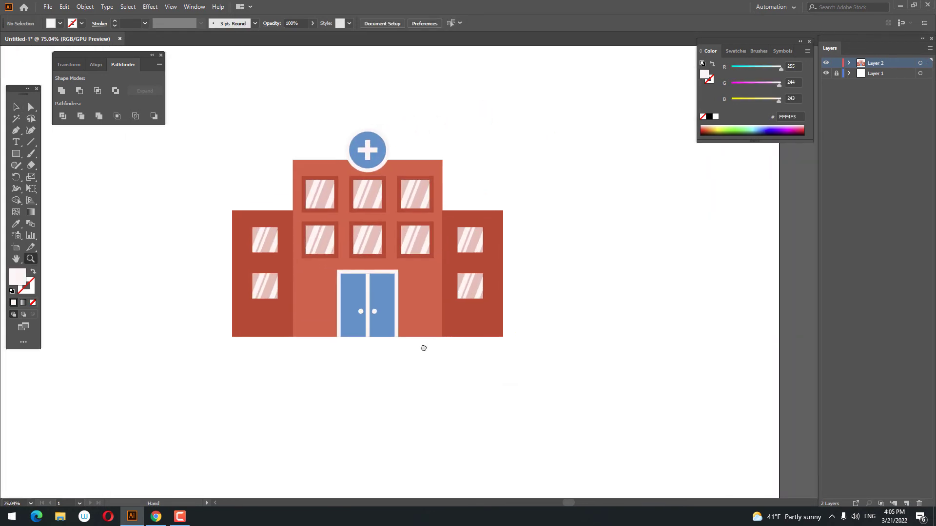
left_click_drag(16, 153, 54, 180)
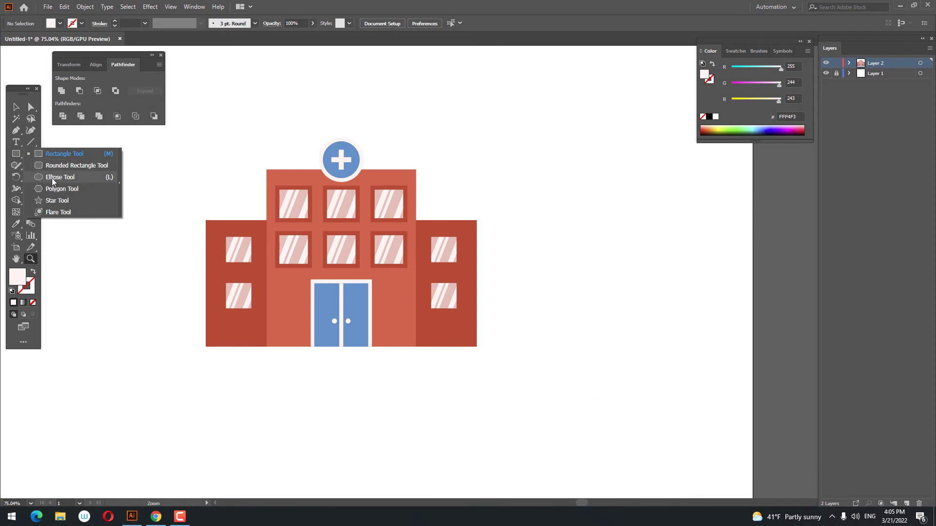
left_click_drag(92, 213, 127, 247)
left_click_drag(104, 189, 164, 249)
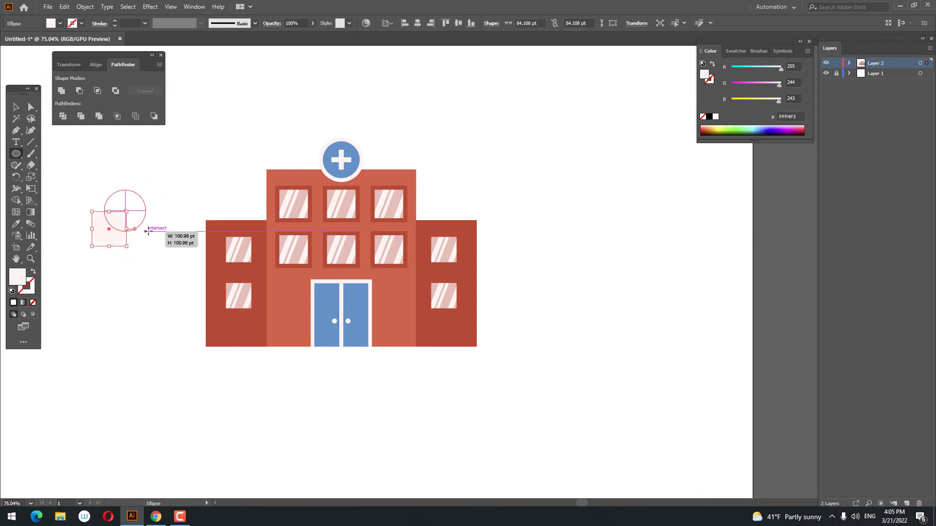
mouse_move(140, 206)
left_mouse_down()
mouse_move(186, 251)
mouse_move(197, 241)
left_mouse_up()
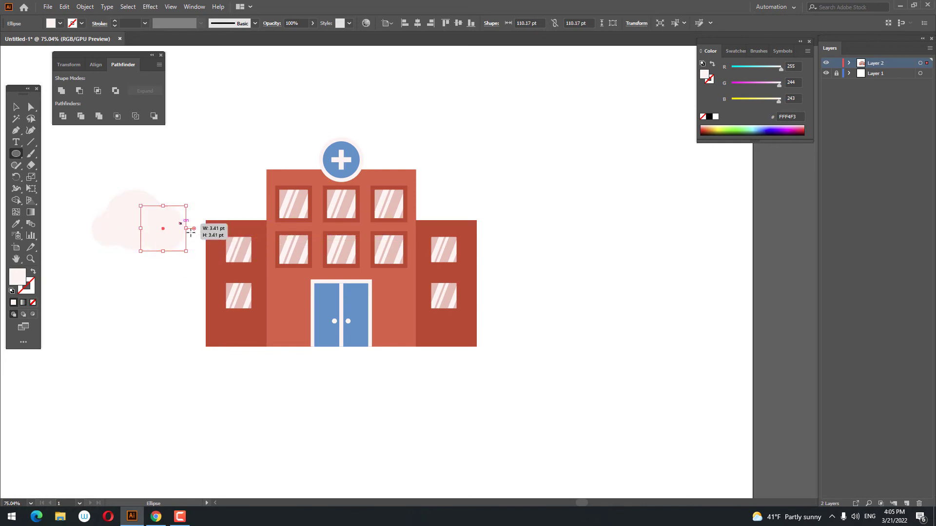
mouse_move(96, 190)
left_mouse_down()
mouse_move(134, 222)
mouse_move(125, 222)
left_mouse_up()
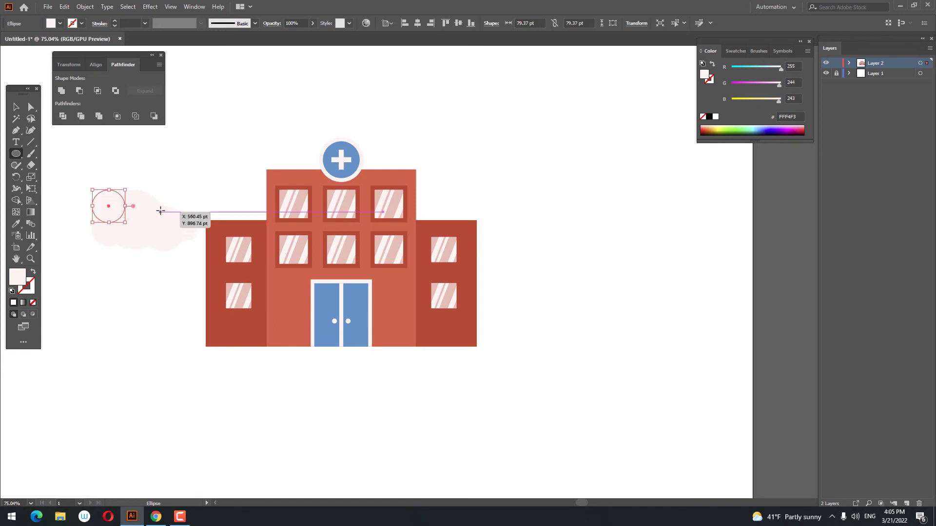
Divide the circles with a rectangle drawn under them and enter the resulting group
left_click_drag(16, 154, 53, 155)
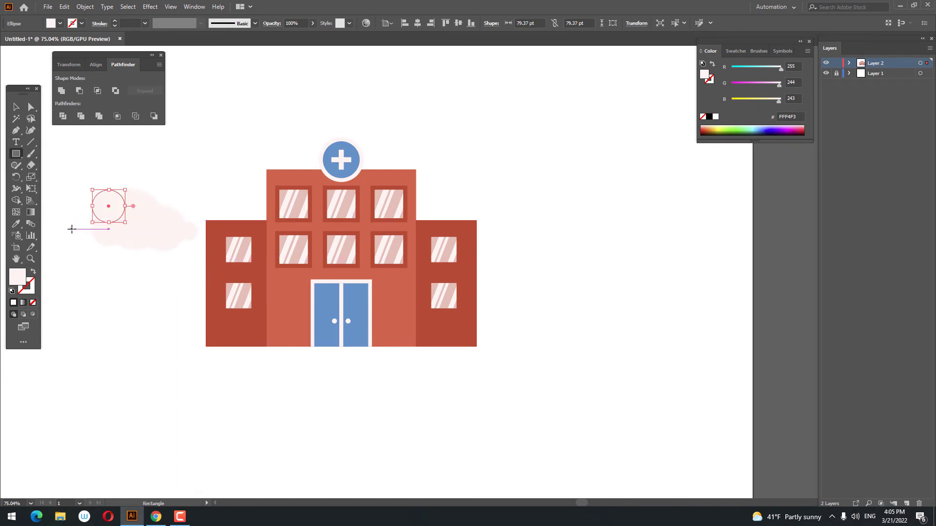
left_click_drag(71, 229, 221, 290)
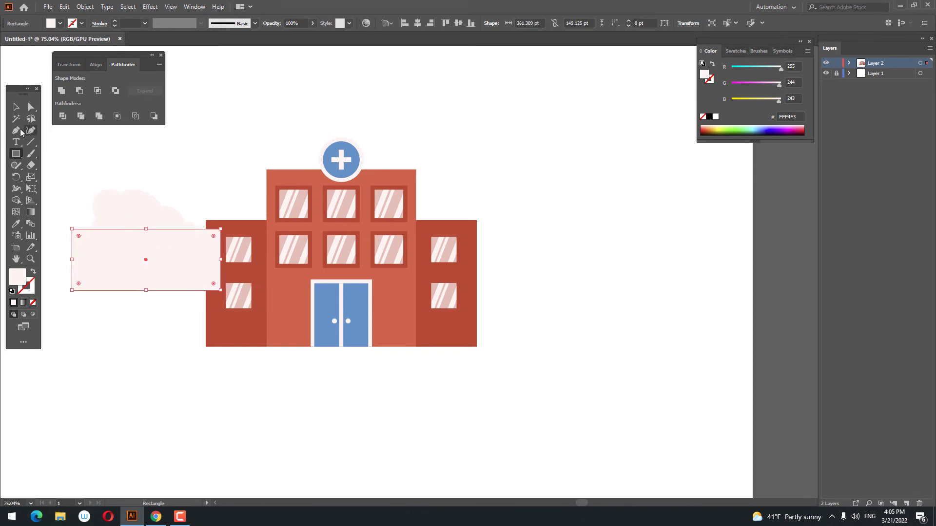
key("v")
left_click_drag(51, 162, 194, 284)
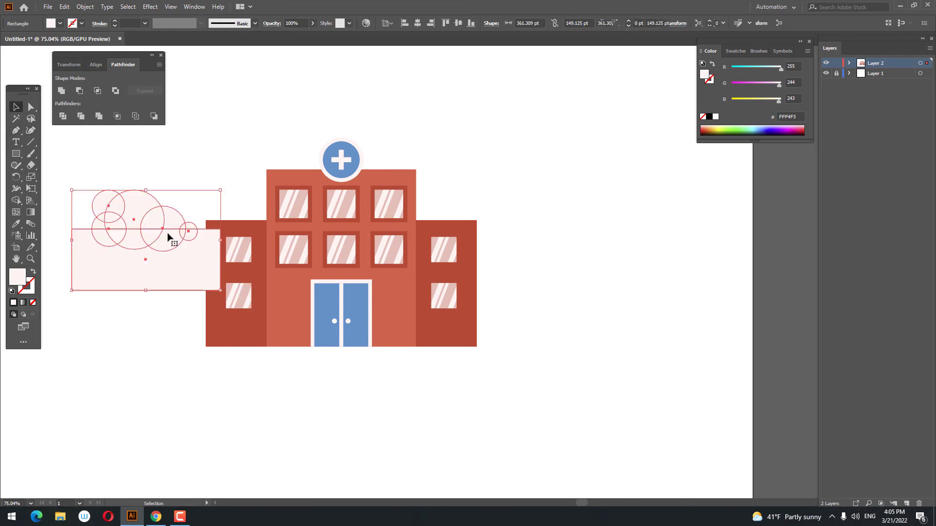
left_click(62, 116)
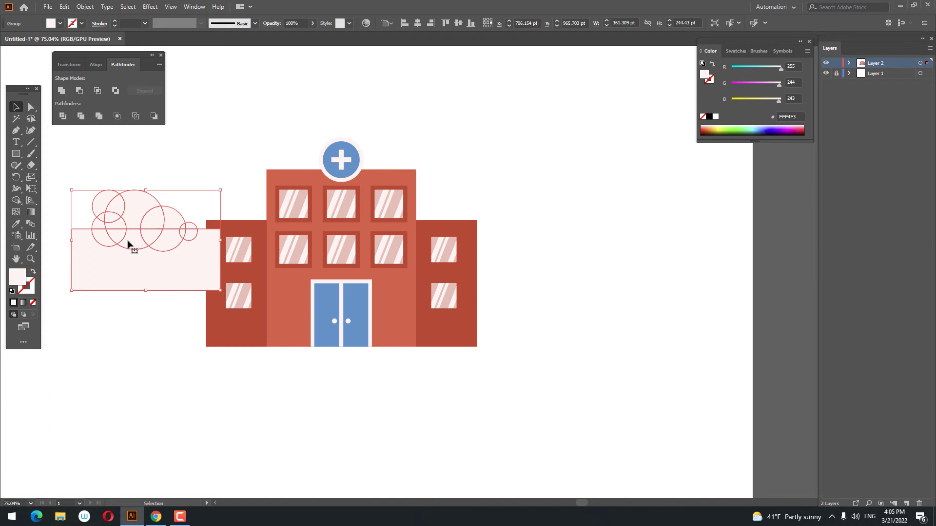
double_click(128, 243)
Delete the pieces below the bush's baseline, then move and shrink it into the lower-left corner
left_click_drag(276, 322, 277, 323)
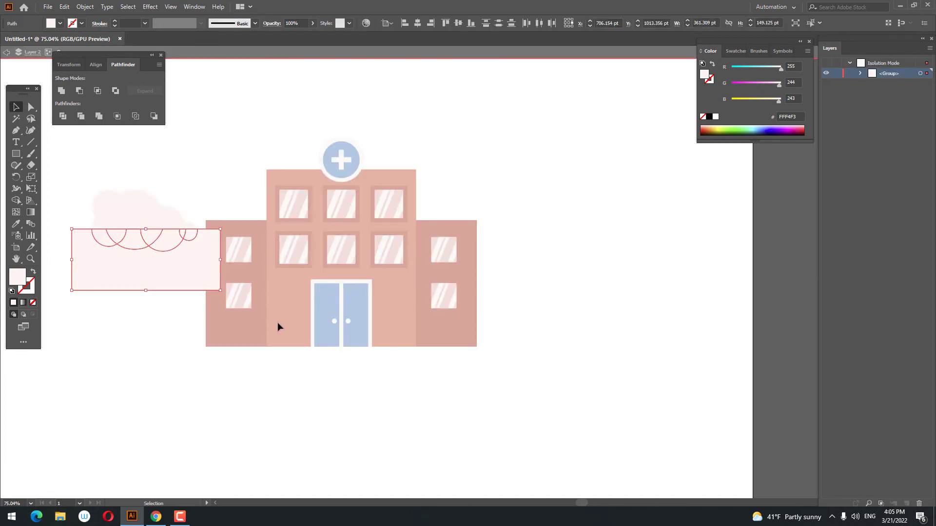
key("Delete")
double_click(180, 271)
mouse_move(104, 212)
left_mouse_down()
mouse_move(174, 331)
mouse_move(221, 332)
mouse_move(249, 348)
mouse_move(242, 342)
left_mouse_up()
left_click(268, 380)
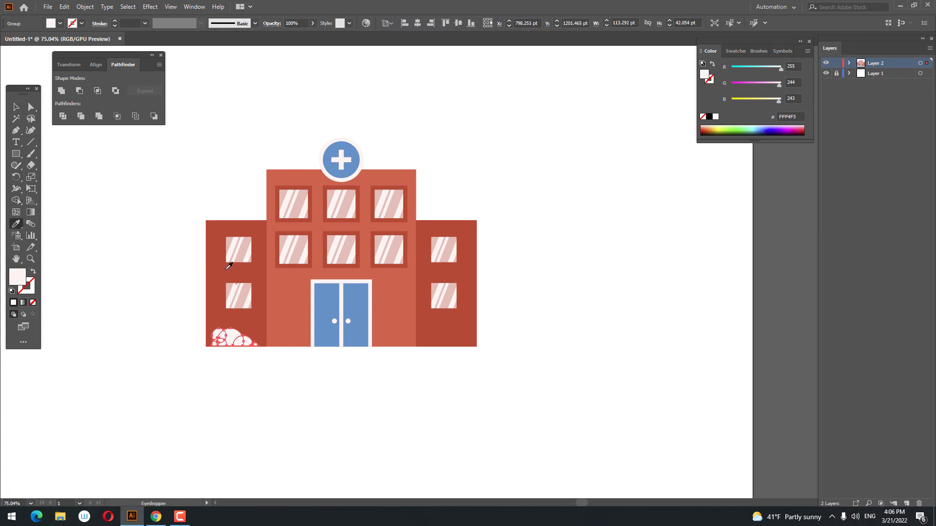
key("z")
left_click_drag(233, 363, 378, 390)
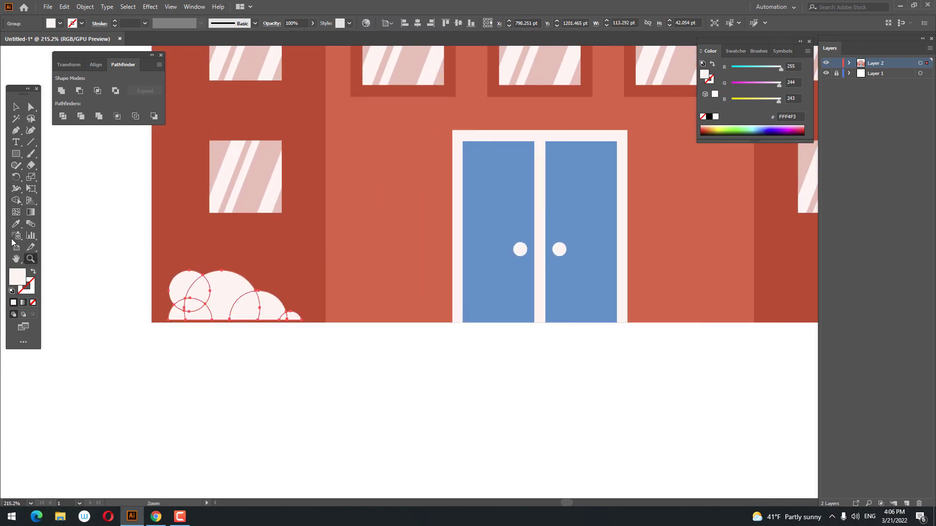
Fill the bush with the pale stripe colour, nudge it lower, and copy it
left_click(16, 224)
left_click(247, 184)
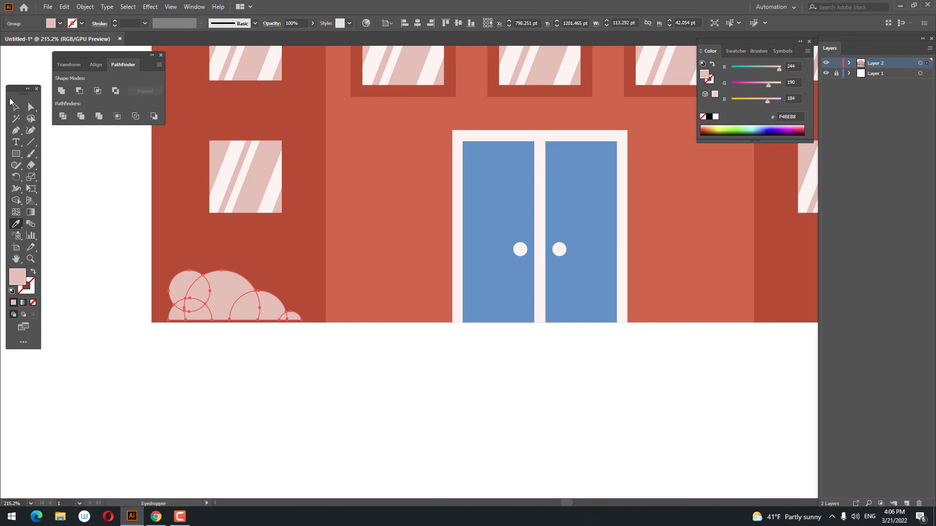
left_click(246, 152)
left_click(15, 106)
left_click(229, 381)
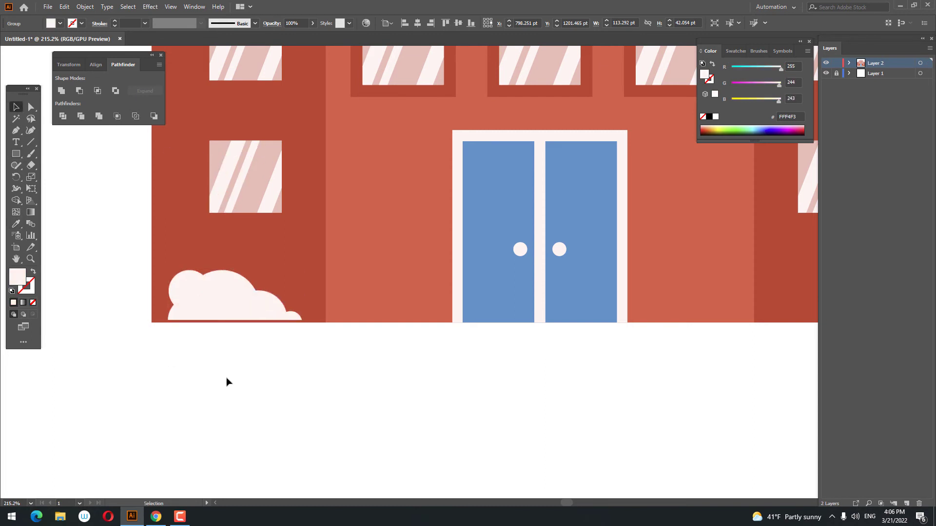
left_click_drag(240, 312, 239, 319)
left_click(304, 380)
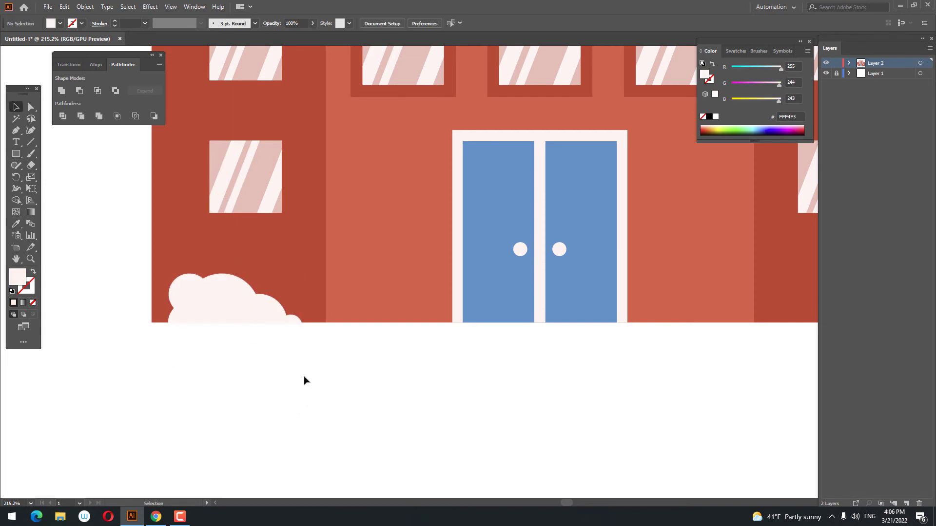
left_click(240, 316)
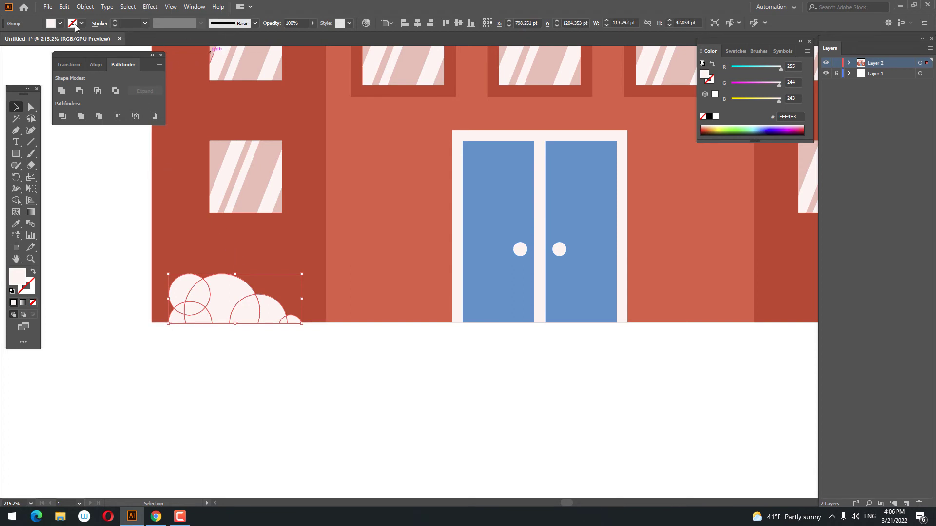
left_click(64, 6)
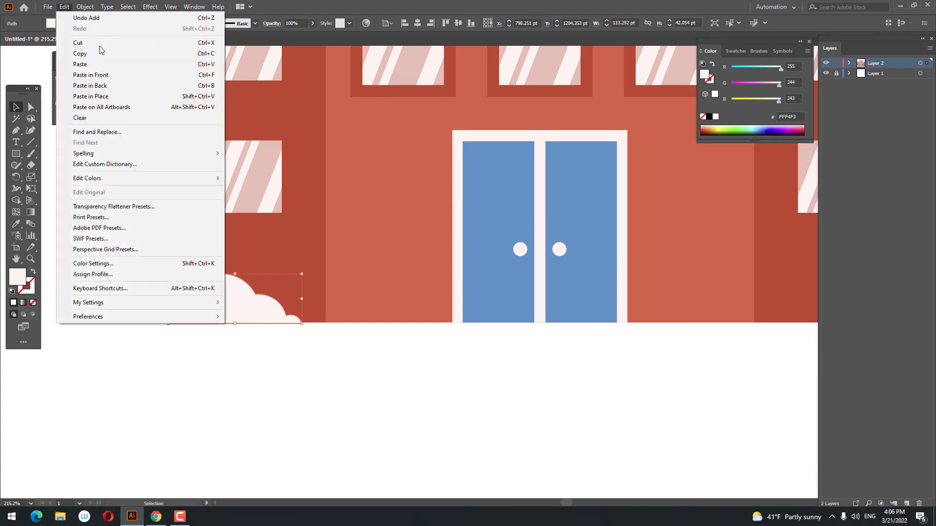
left_click(104, 54)
left_click(64, 6)
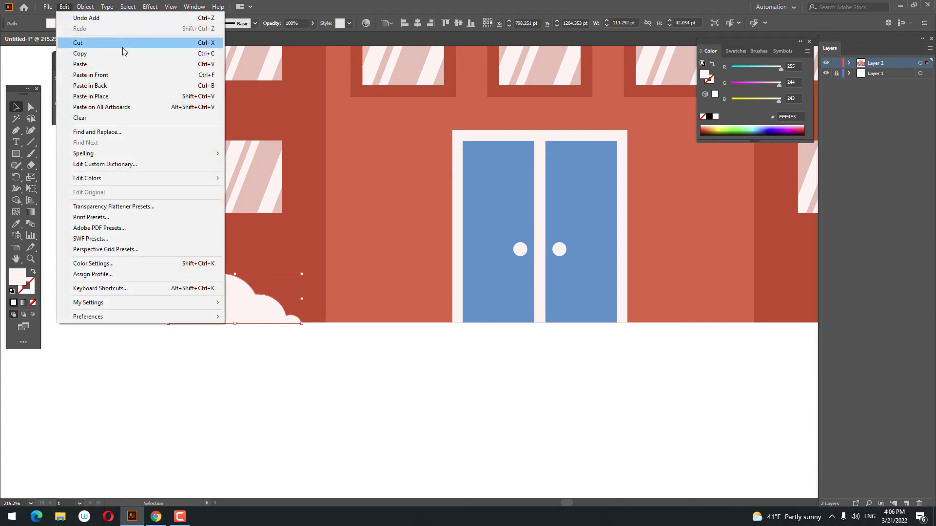
Paste a copy of the bush in front and move it right of the first
left_click(116, 75)
mouse_move(287, 278)
left_mouse_down()
mouse_move(339, 326)
mouse_move(366, 326)
left_mouse_up()
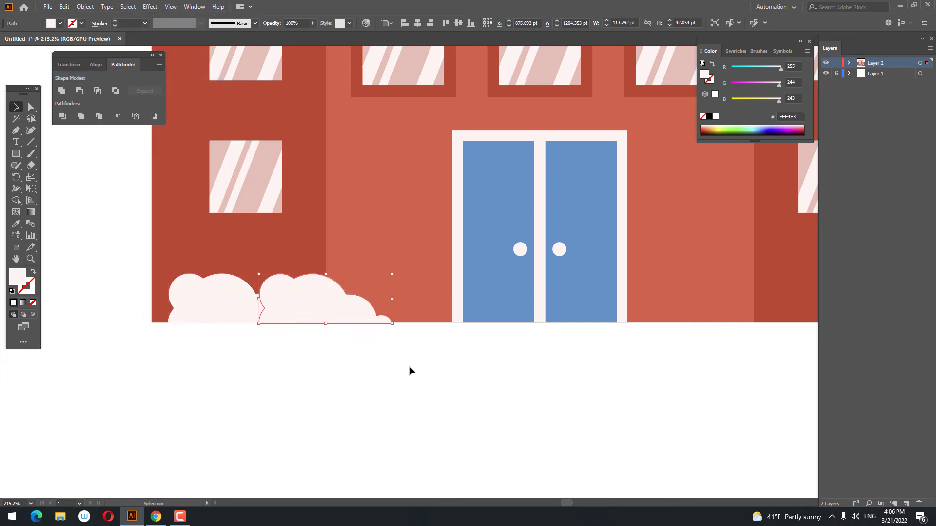
key("ctrl+0")
scroll(244, 373, "up", 2)
left_click_drag(210, 331, 111, 314)
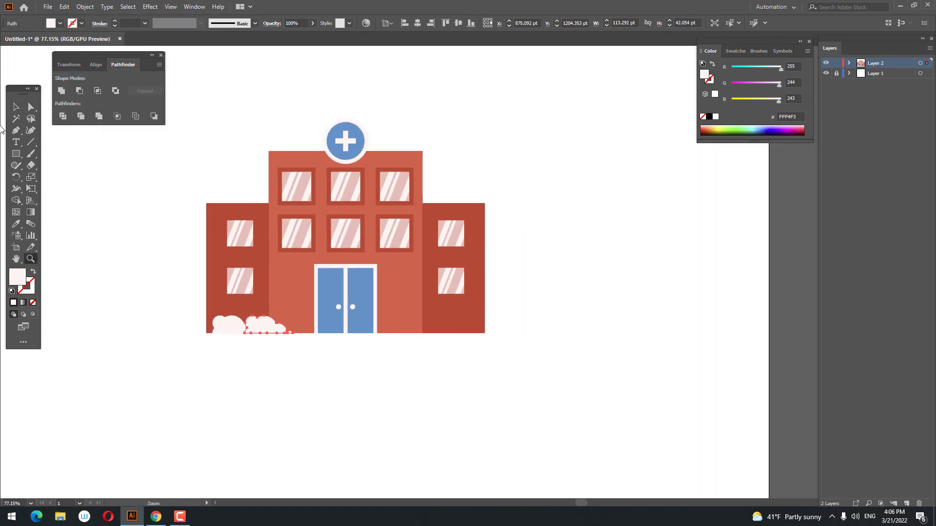
Fill the left bush with pale pink EFD0CE and select both bushes
double_click(19, 276)
left_click(96, 333)
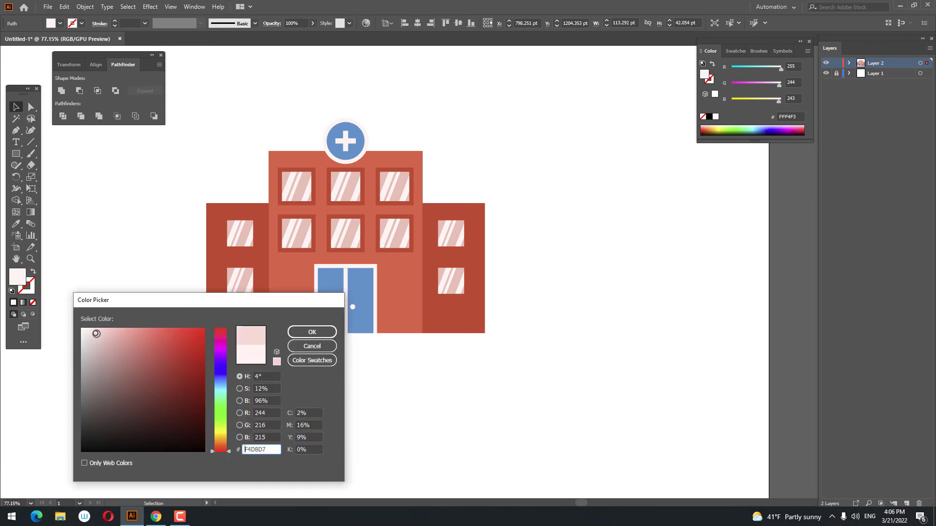
left_click(312, 332)
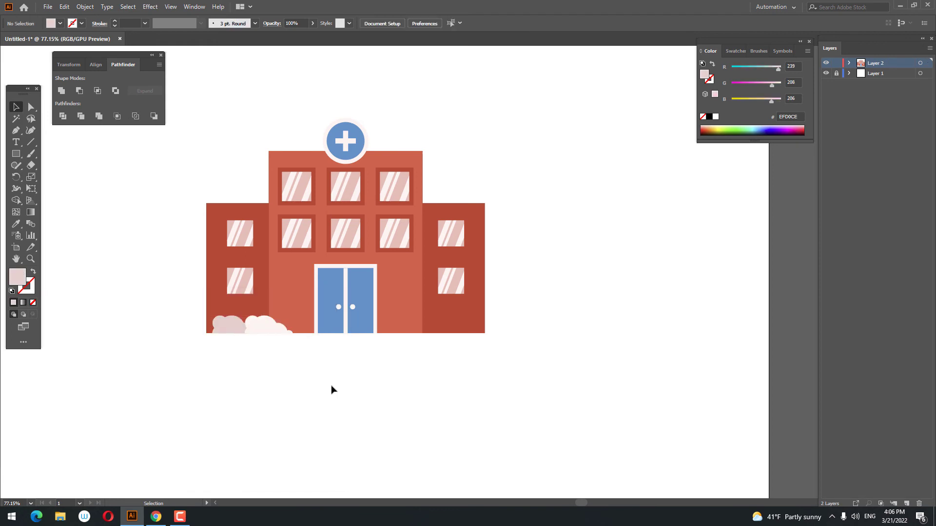
left_click(271, 329)
left_click(225, 331, "shift")
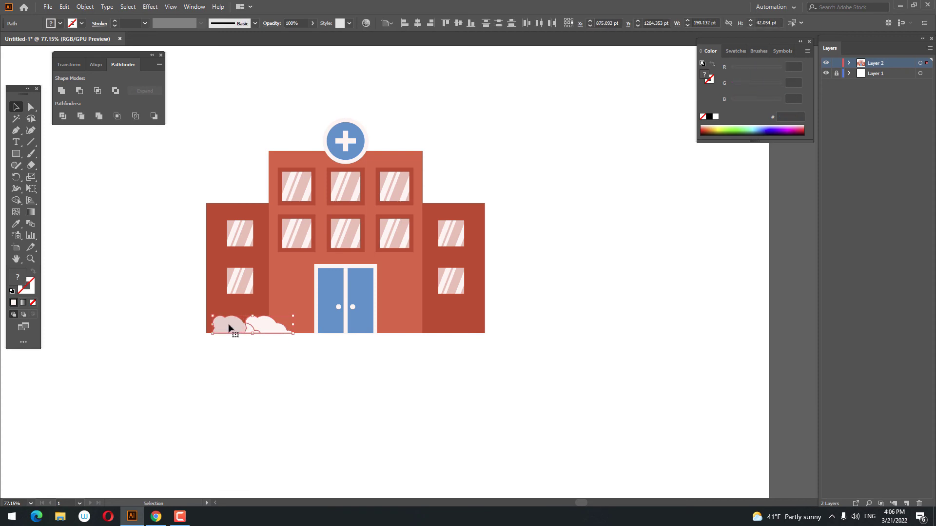
left_click_drag(229, 327, 228, 330)
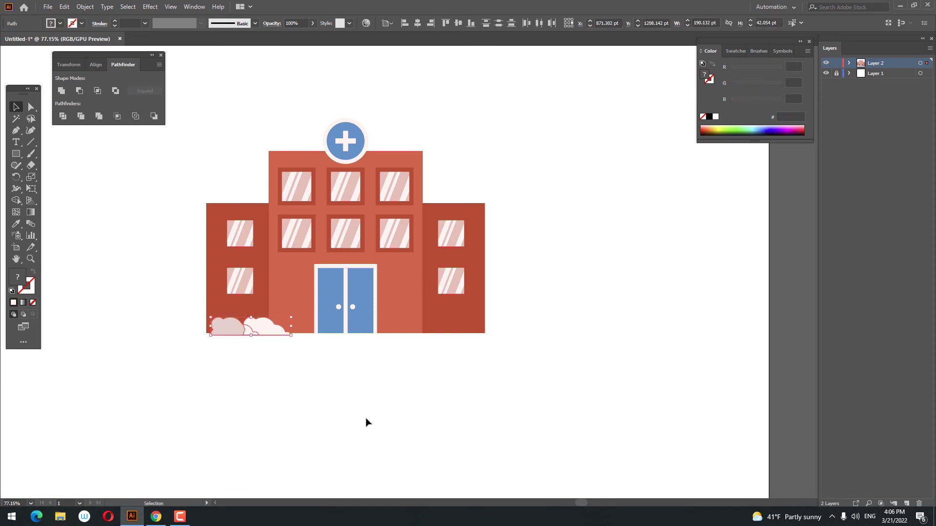
Group the left bushes and place a horizontally mirrored copy at the right wing's base
key("a")
right_click(267, 114)
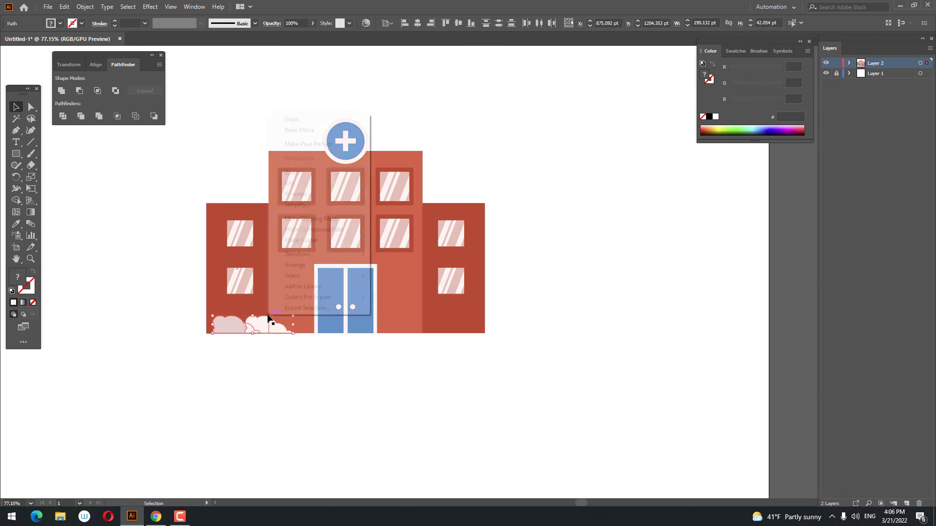
left_click(312, 172)
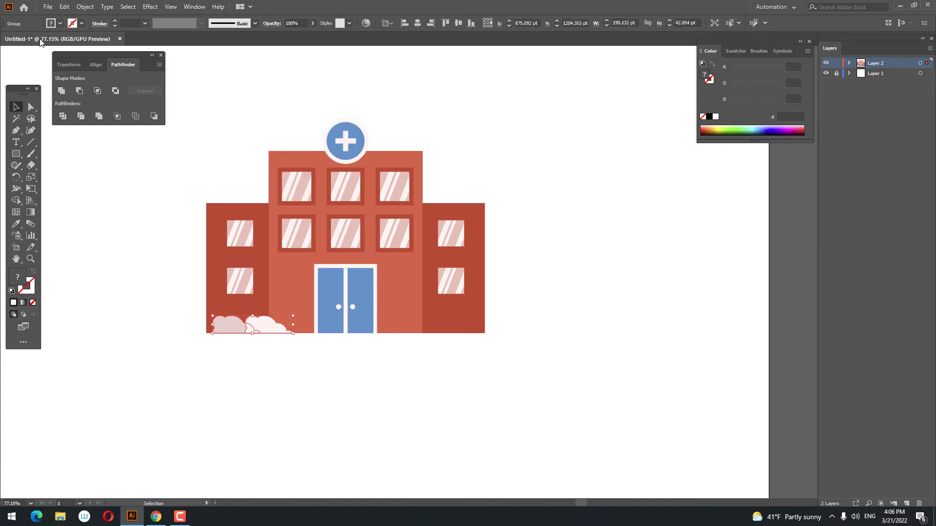
left_click(64, 7)
left_click(63, 6)
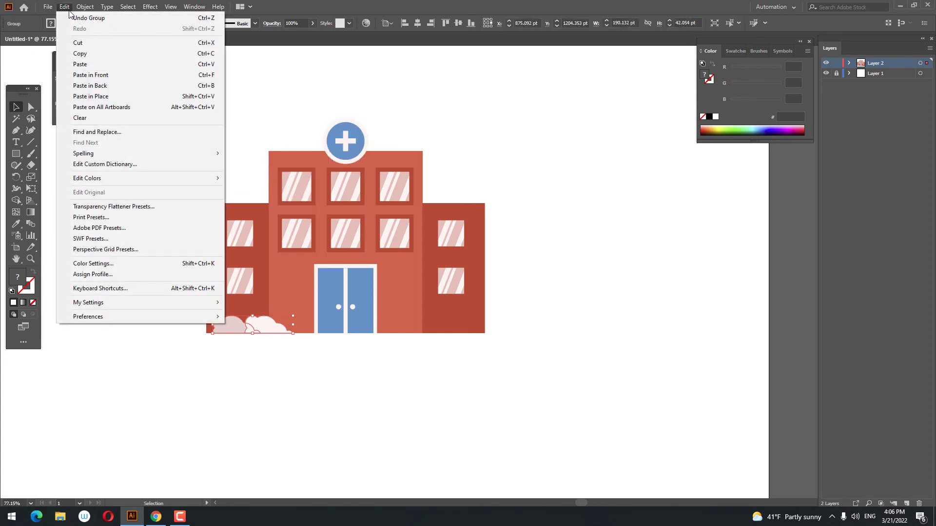
left_click(103, 85)
left_click_drag(269, 334, 452, 335)
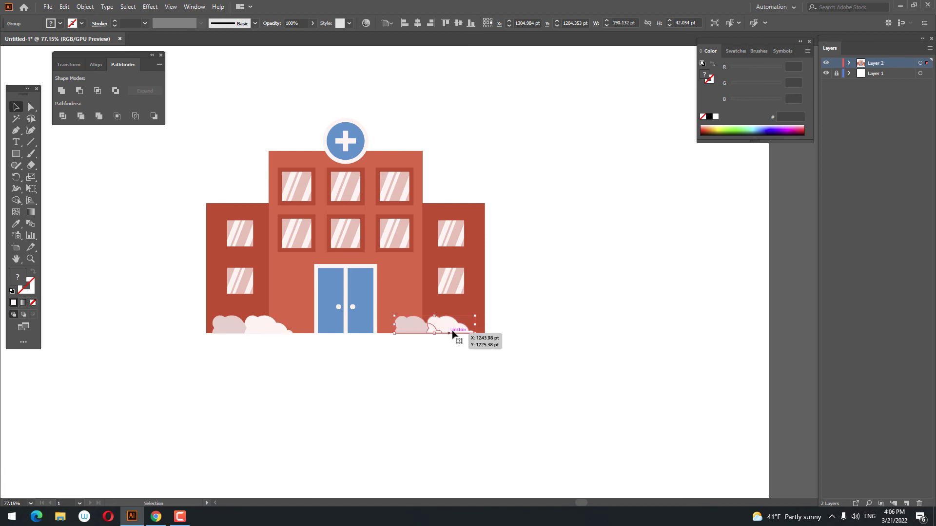
right_click(452, 333)
mouse_move(482, 439)
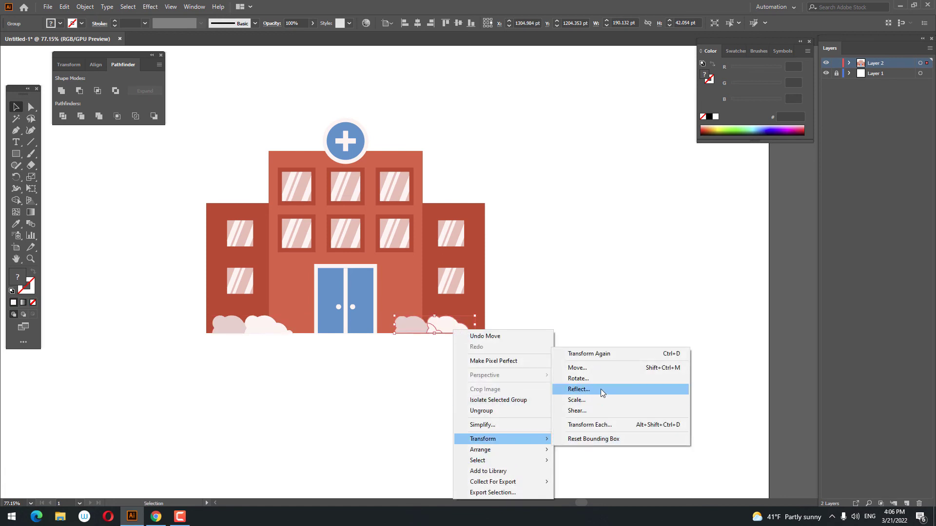
left_click(600, 389)
key("Return")
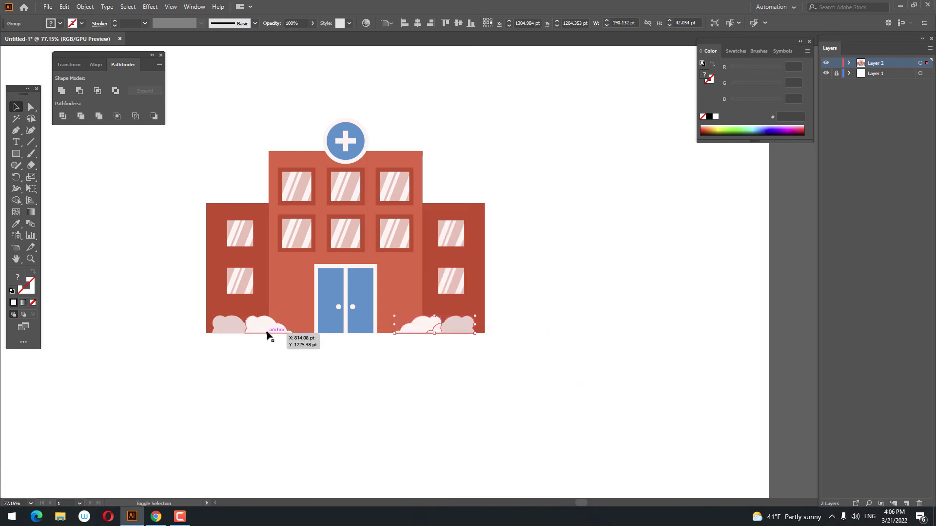
left_click_drag(269, 335, 402, 336)
left_click_drag(490, 366, 465, 332)
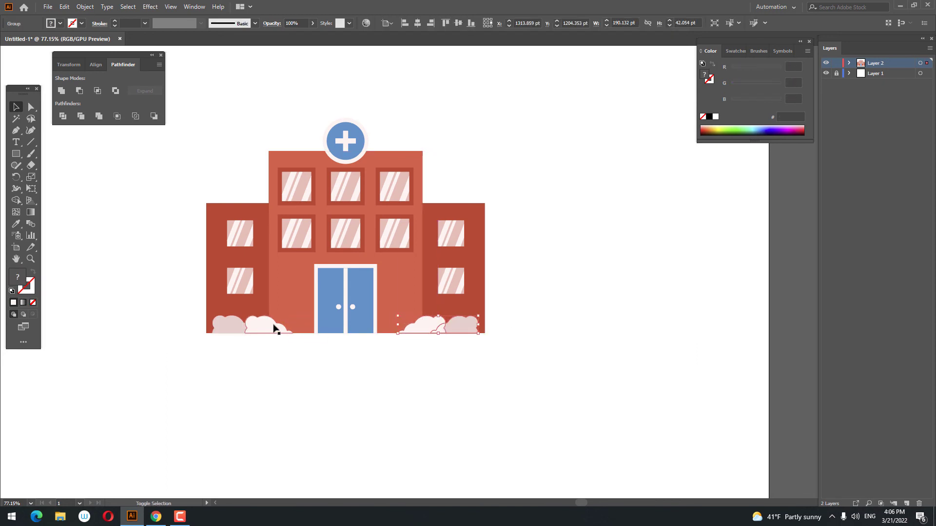
Adjust the stacking order of the bush groups
right_click(409, 326)
left_click(568, 402)
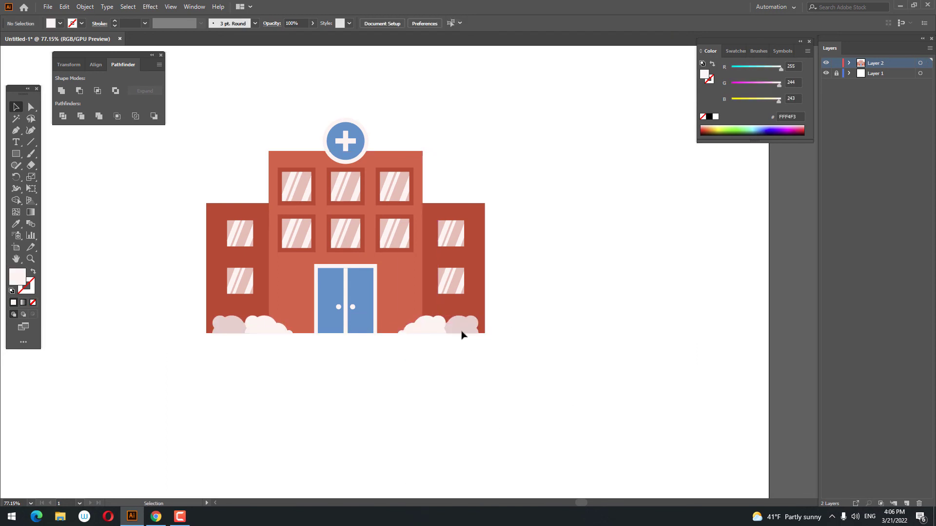
left_click(461, 328)
key("z")
left_click(360, 337)
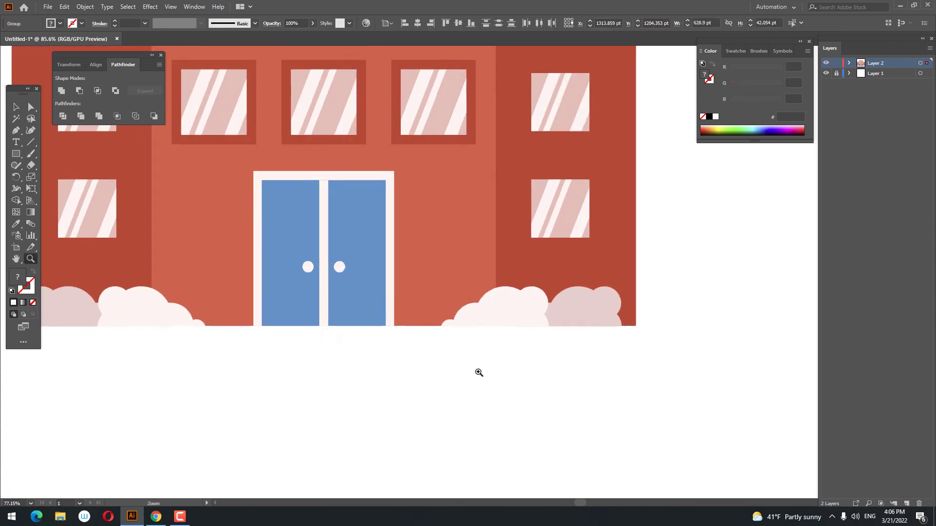
left_click_drag(314, 330, 377, 346)
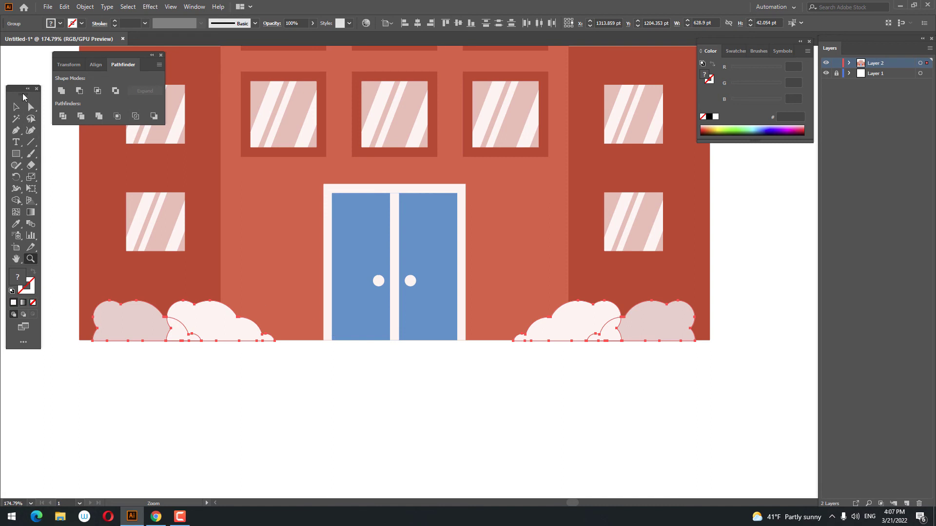
key("v")
right_click(601, 342)
left_click(641, 412)
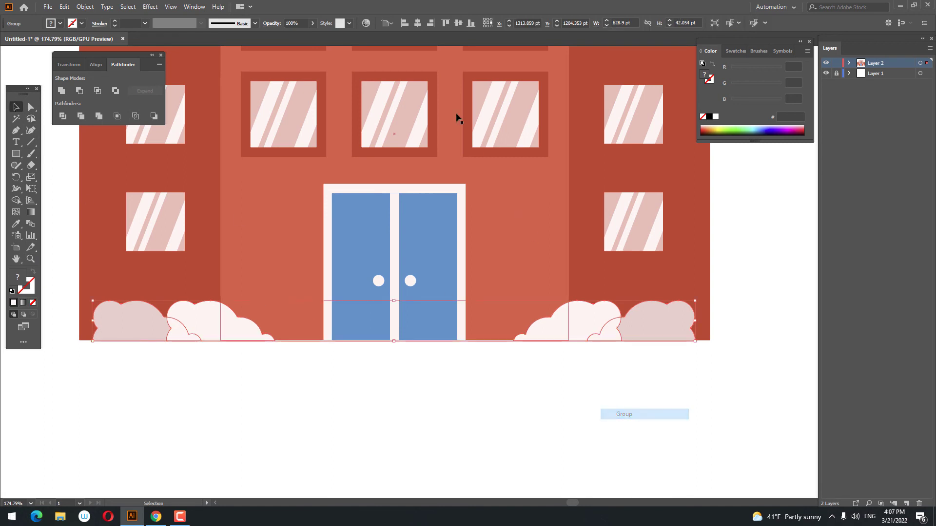
Zoom out and select every part of the hospital to check it
key("z")
scroll(460, 390, "down", 5)
scroll(581, 424, "down", 2)
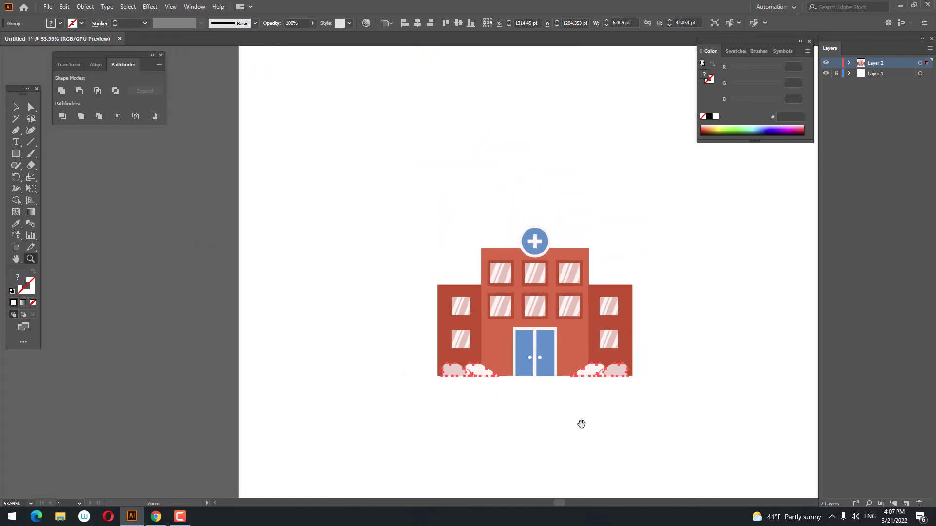
scroll(460, 391, "right", 3)
left_click(23, 108)
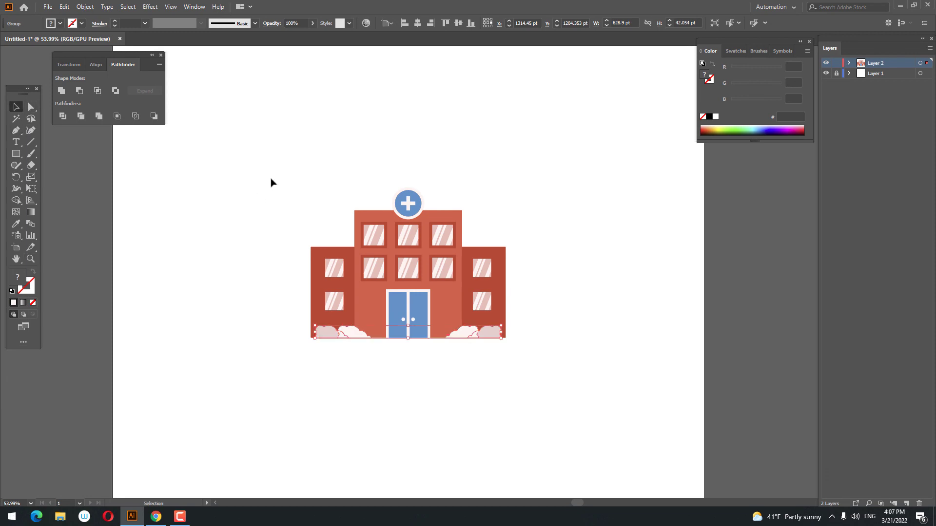
left_click_drag(271, 183, 556, 387)
Add an 8 pt offset path ring around the emblem's white circle
left_click(435, 204)
key("z")
scroll(435, 204, "up", 4)
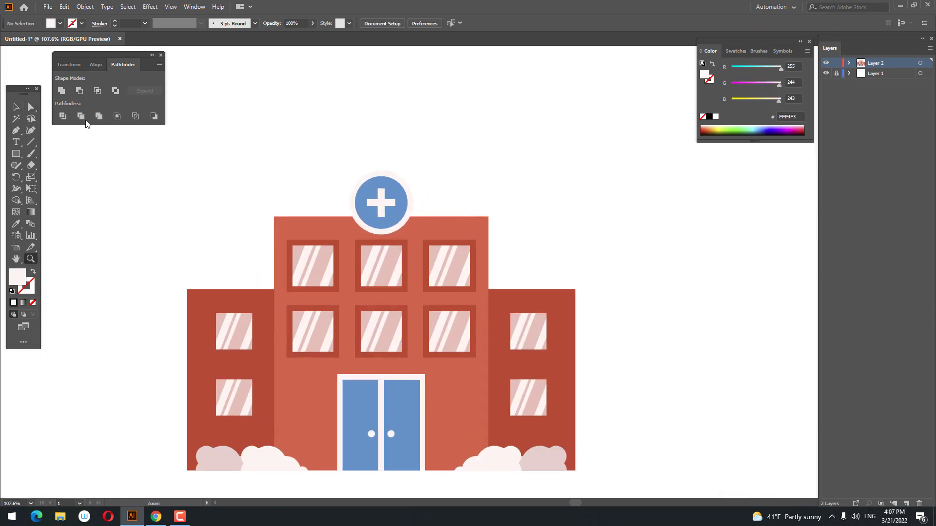
key("v")
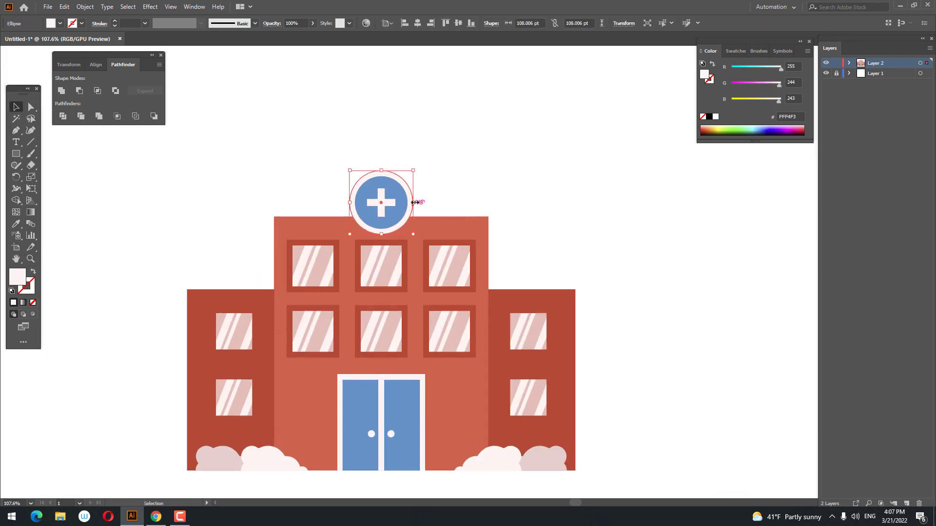
left_click(64, 7)
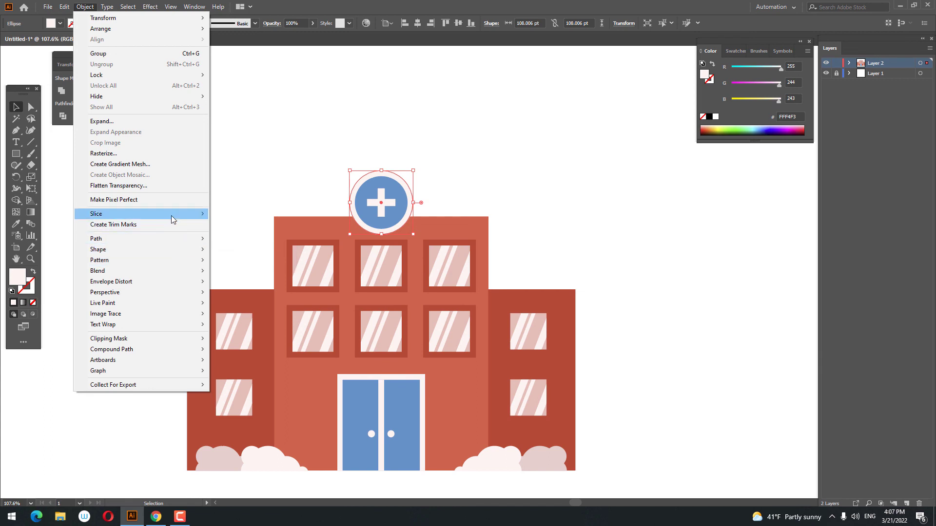
mouse_move(96, 239)
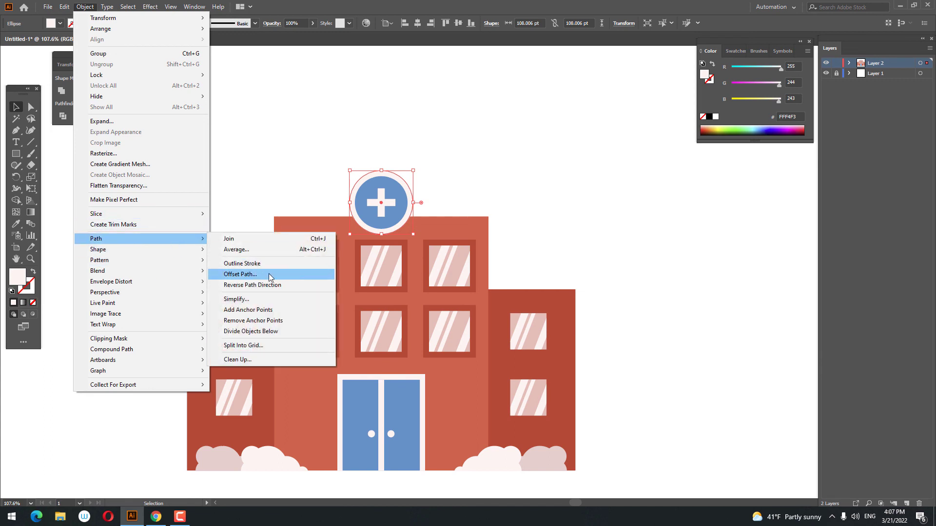
left_click(234, 271)
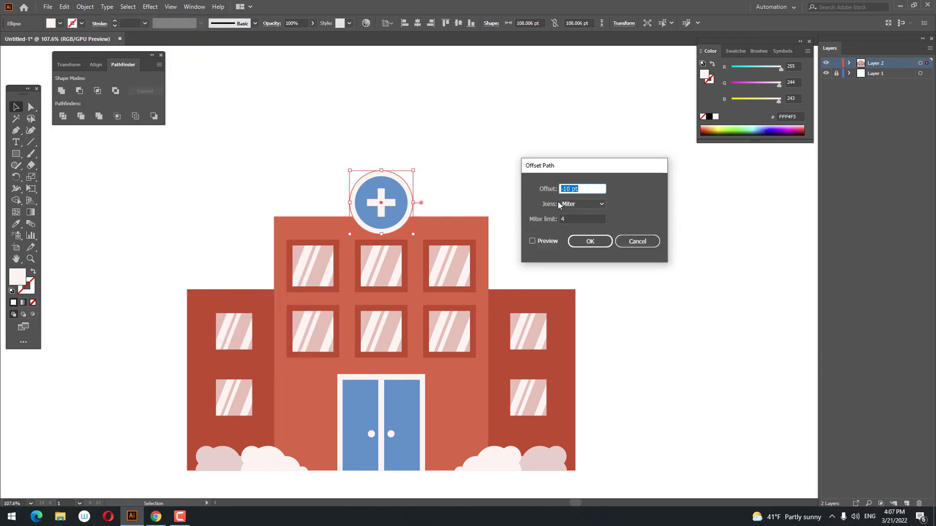
type("8")
left_click(536, 241)
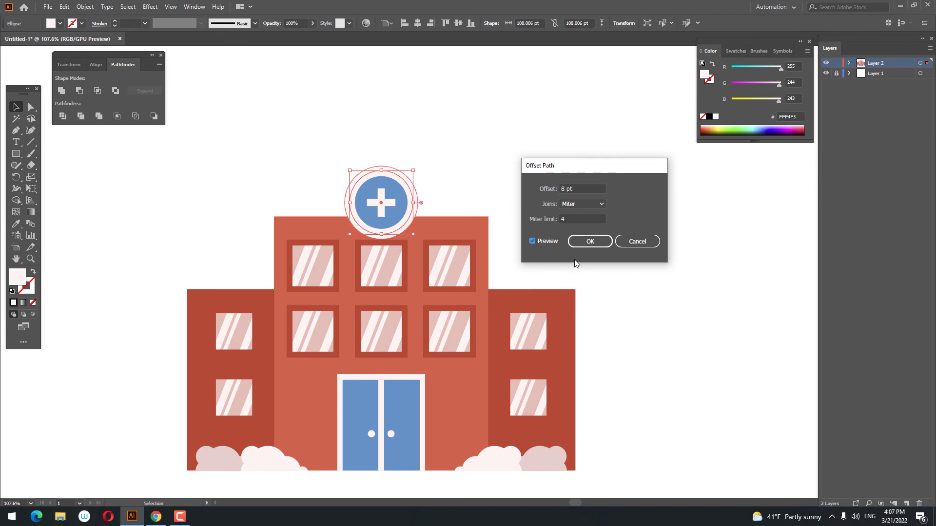
left_click(591, 244)
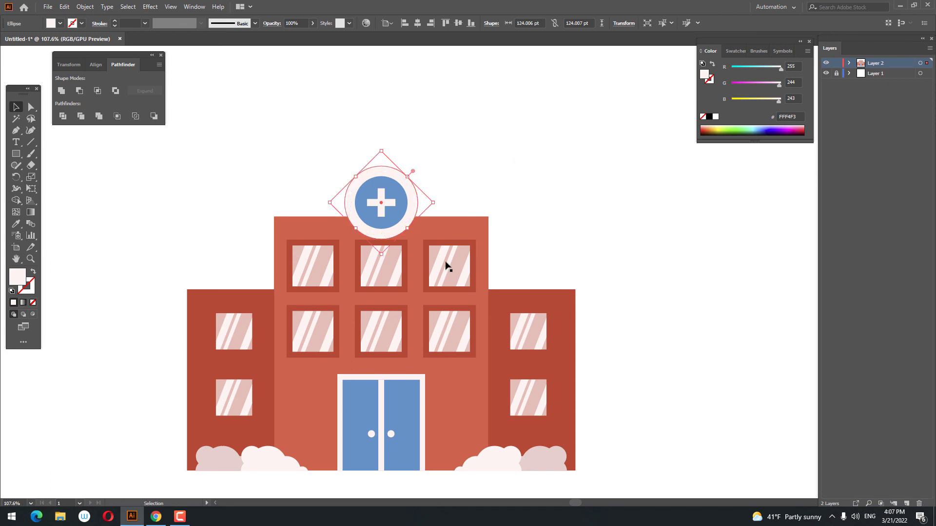
Fill the new ring with the building's dark red and shrink it slightly
left_click(22, 227)
left_click(459, 237)
key("z")
left_click_drag(395, 241, 506, 281)
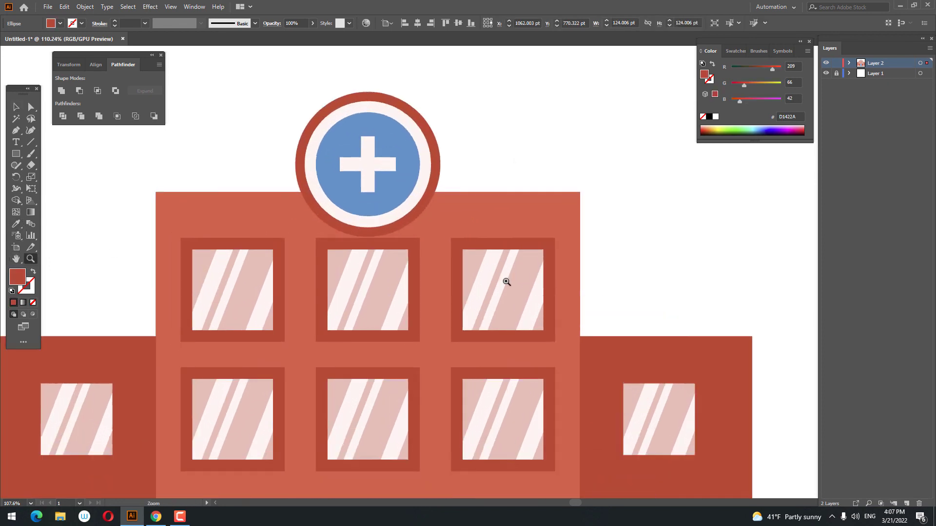
left_click(16, 107)
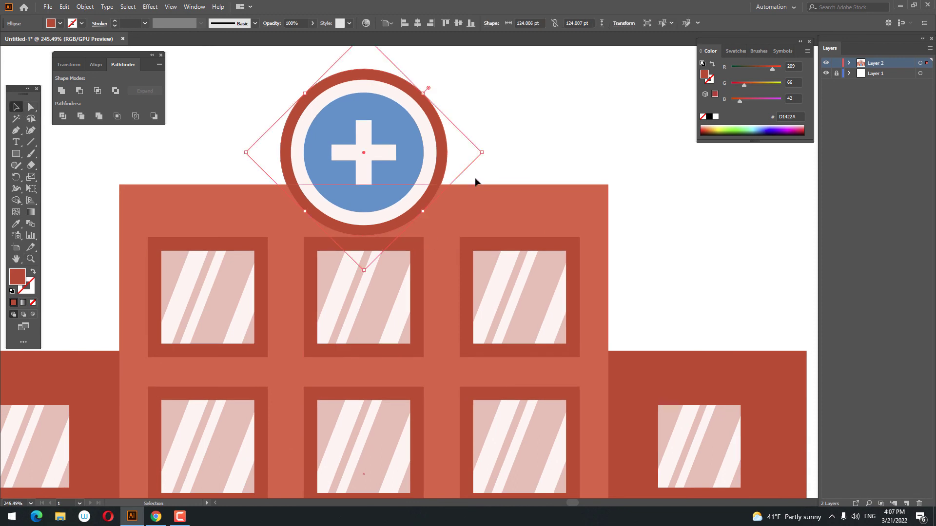
left_click_drag(482, 154, 474, 152)
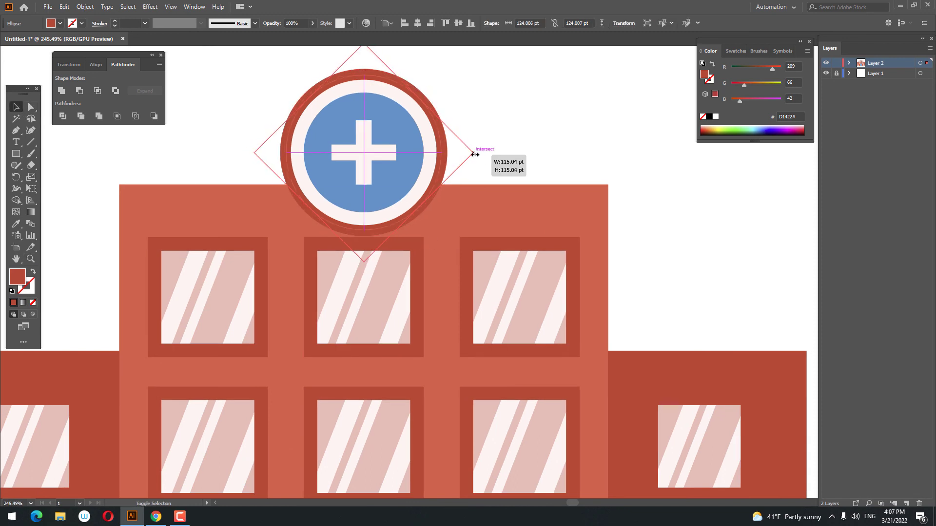
Zoom out and select the whole building
key("z")
mouse_move(491, 167)
left_mouse_down()
mouse_move(337, 197)
mouse_move(326, 276)
mouse_move(304, 291)
left_mouse_up()
left_click(16, 107)
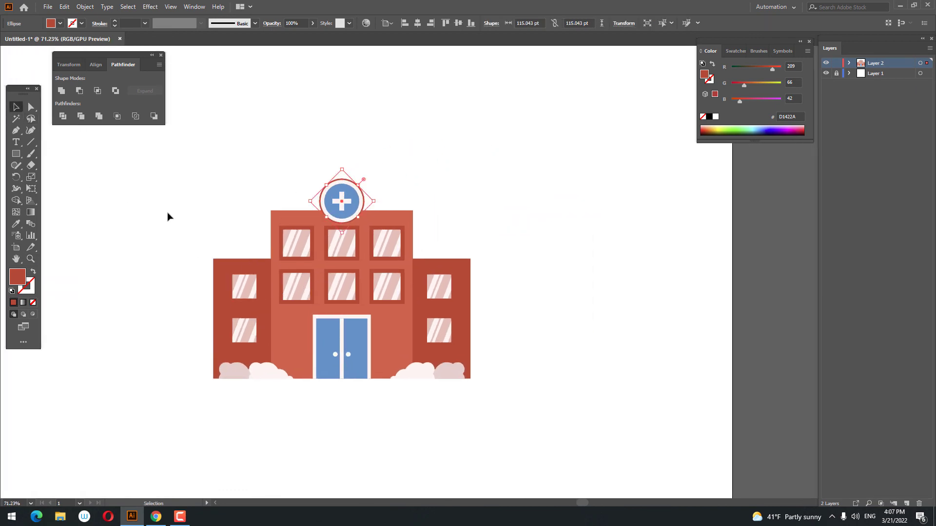
left_click(122, 189)
left_click_drag(122, 189, 536, 476)
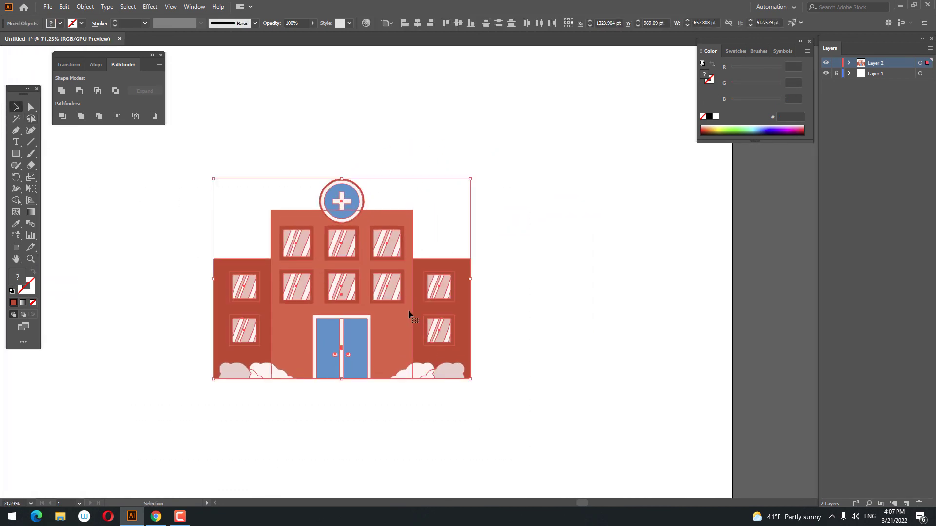
Select the central windows and nudge them down, then back up
left_click(452, 195)
scroll(353, 211, "up", 2)
scroll(354, 212, "up", 1)
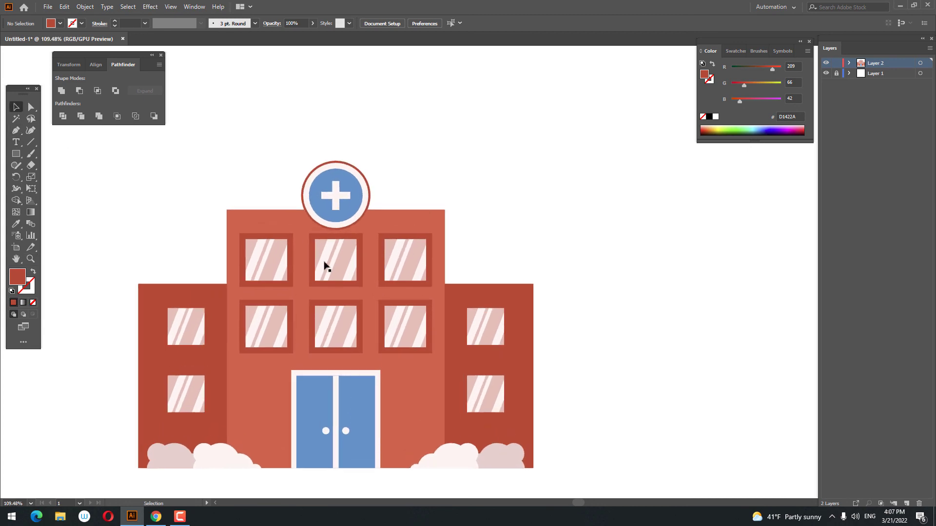
left_click(403, 324)
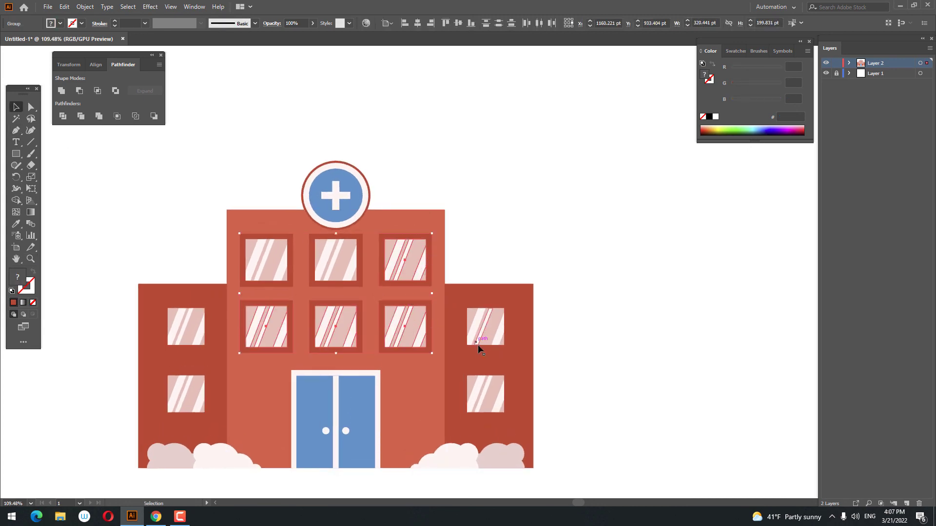
key("Down")
key("Down")
key("Down")
key("Down")
key("Down")
key("Down")
key("Down")
key("Down")
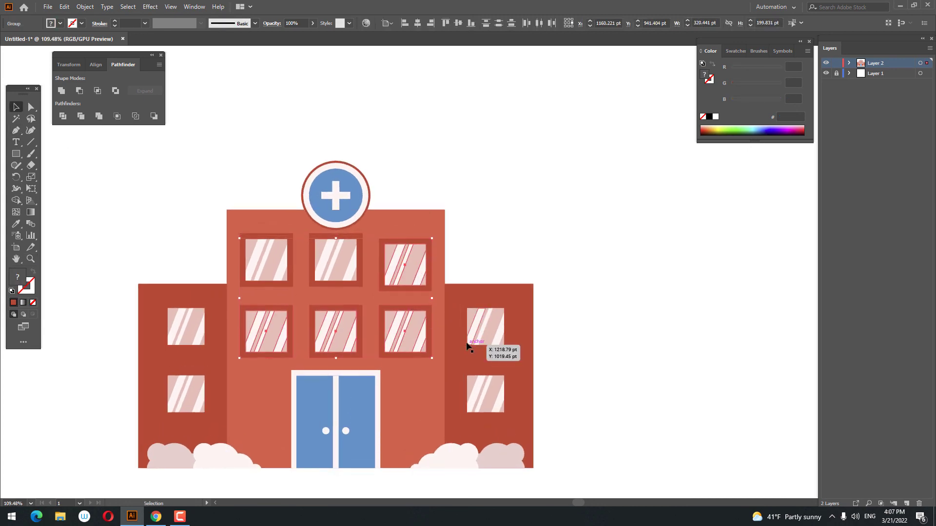
key("Up")
key("Up")
key("Up")
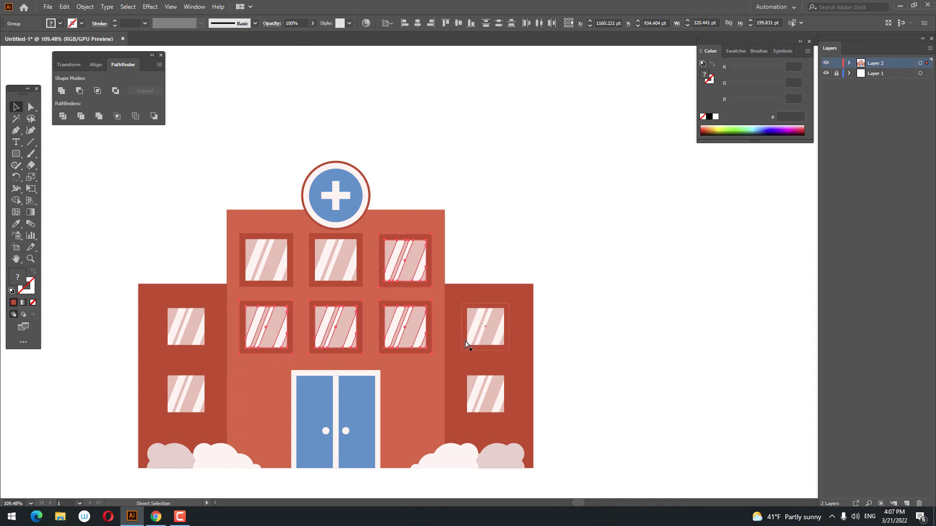
key("a")
key("v")
Group the six central windows and move the group slightly lower
left_click(403, 203)
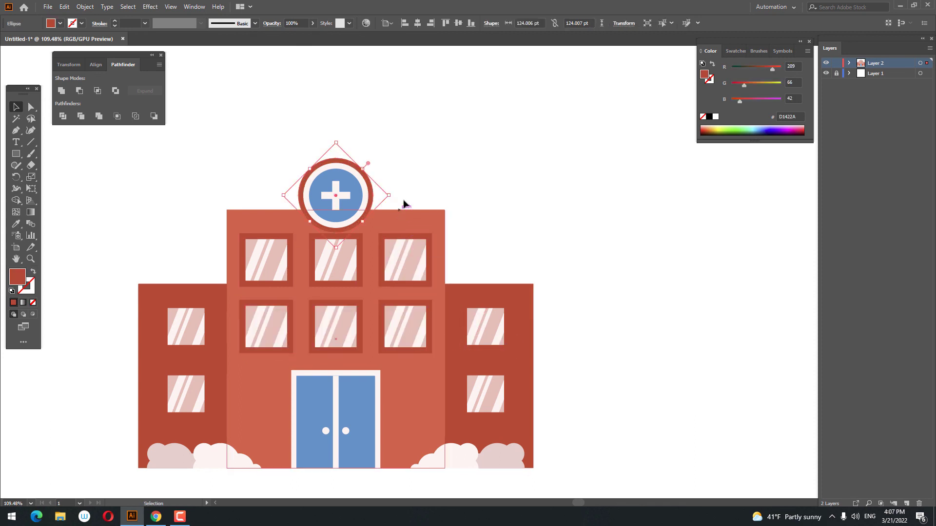
left_click(408, 264)
left_click(355, 267, "shift")
left_click(248, 262, "shift")
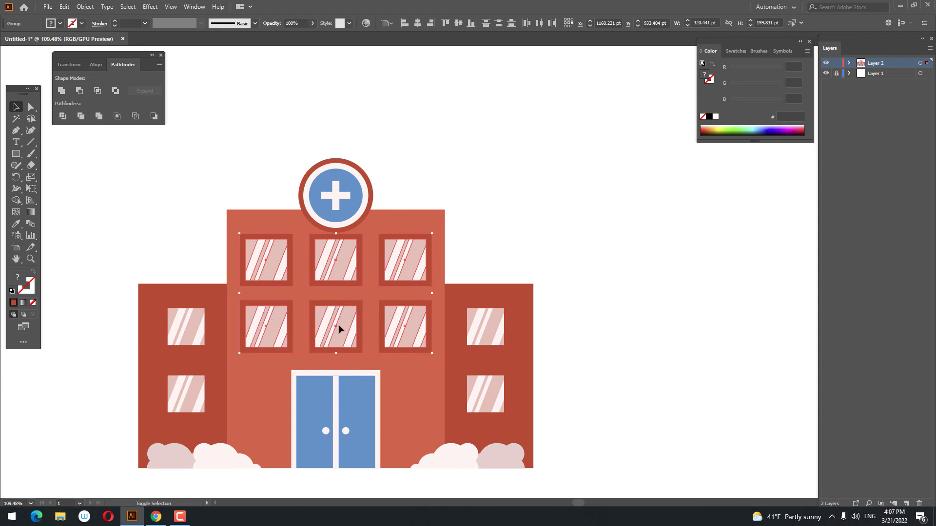
left_click(336, 330, "shift")
right_click(345, 324)
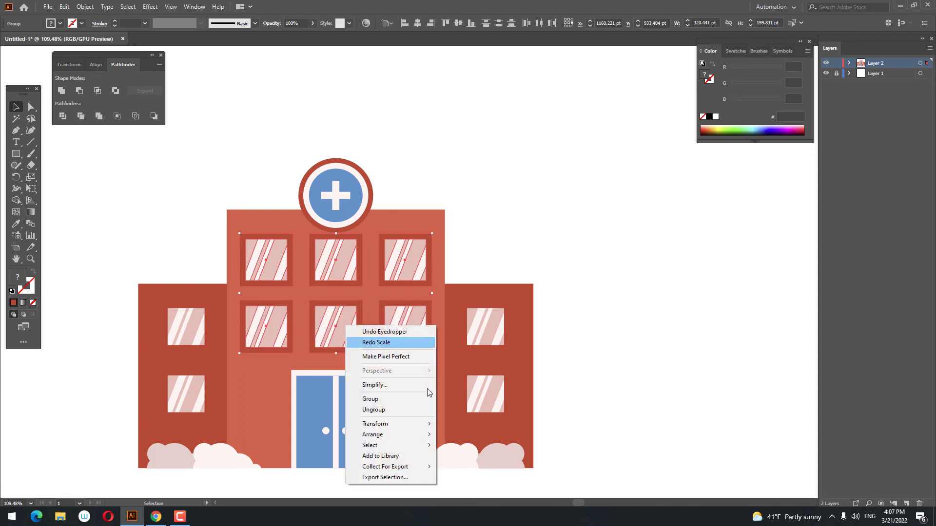
left_click(396, 400)
left_click_drag(403, 326, 402, 336)
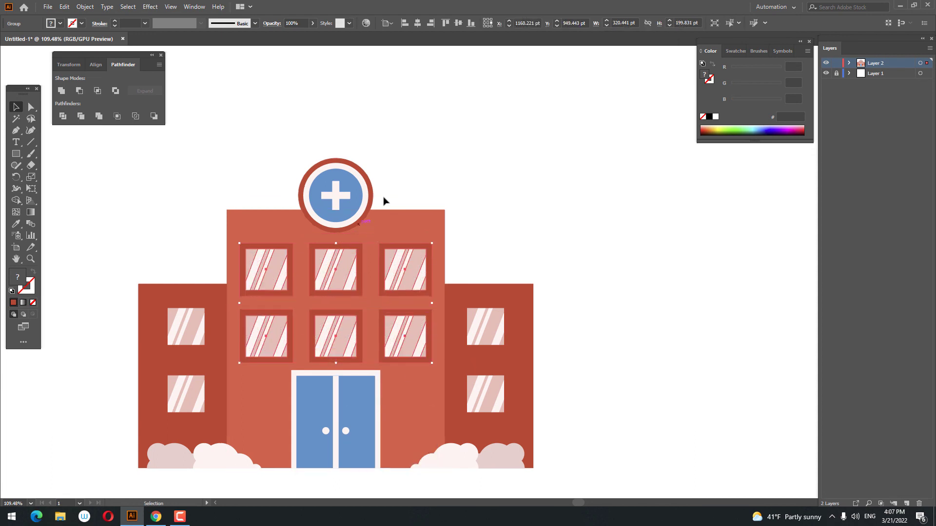
Move the circular emblem slightly and shrink its red ring a little
left_click_drag(398, 188, 251, 139)
mouse_move(348, 183)
left_mouse_down()
mouse_move(348, 193)
mouse_move(345, 140)
left_mouse_up()
left_click(490, 211)
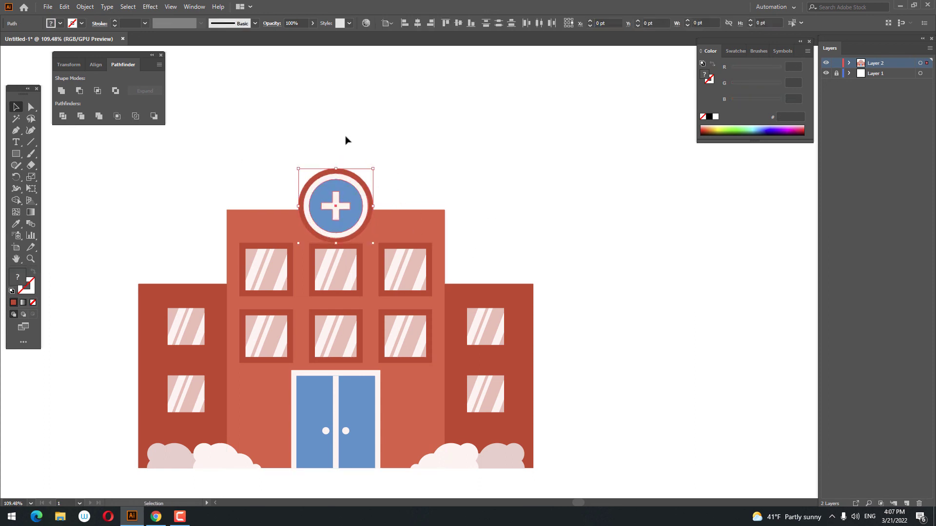
key("ctrl+minus")
key("ctrl+0")
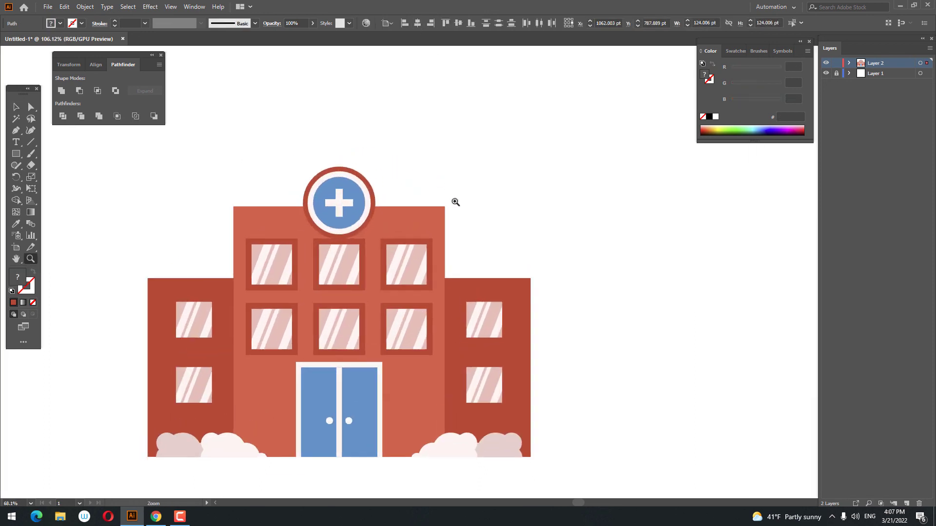
key("z")
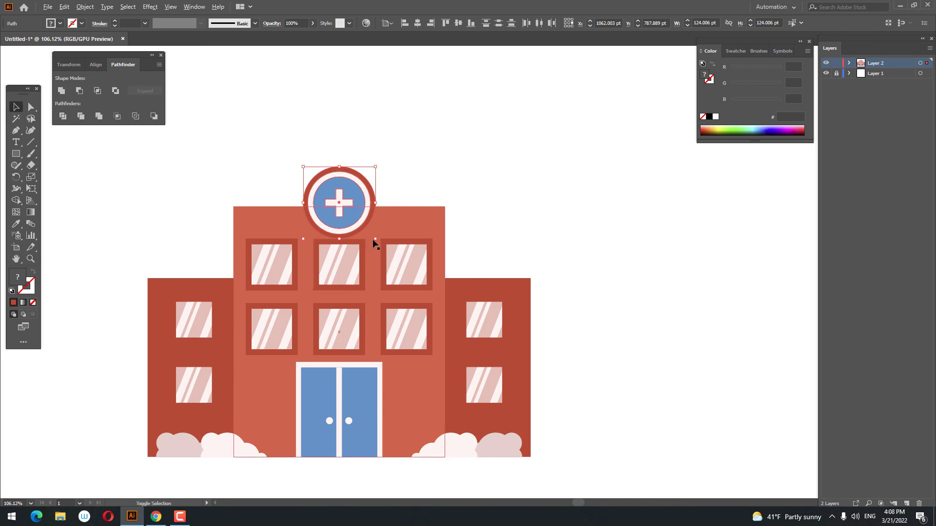
left_click_drag(376, 239, 371, 235)
left_click(468, 200)
Group every part of the hospital into one group and apply Vertical Align
key("z")
left_click_drag(466, 200, 349, 215)
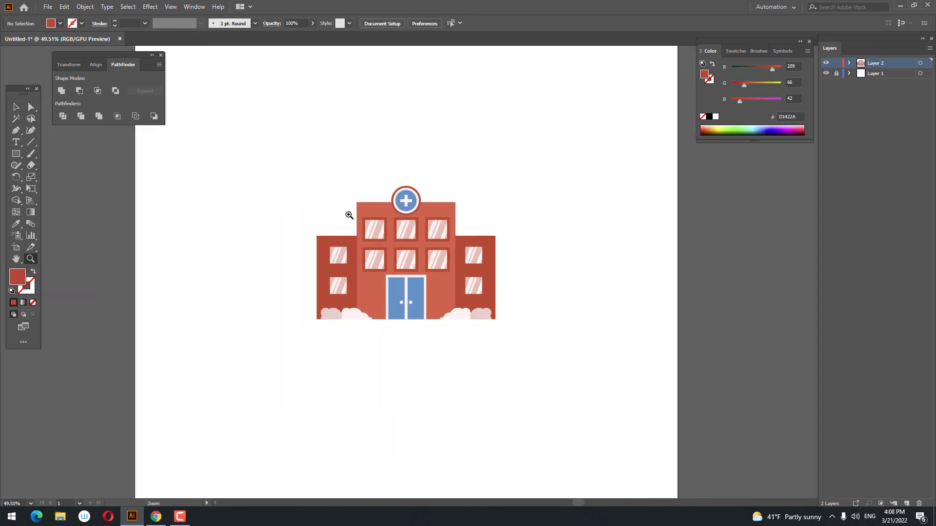
left_click_drag(285, 168, 583, 348)
right_click(452, 267)
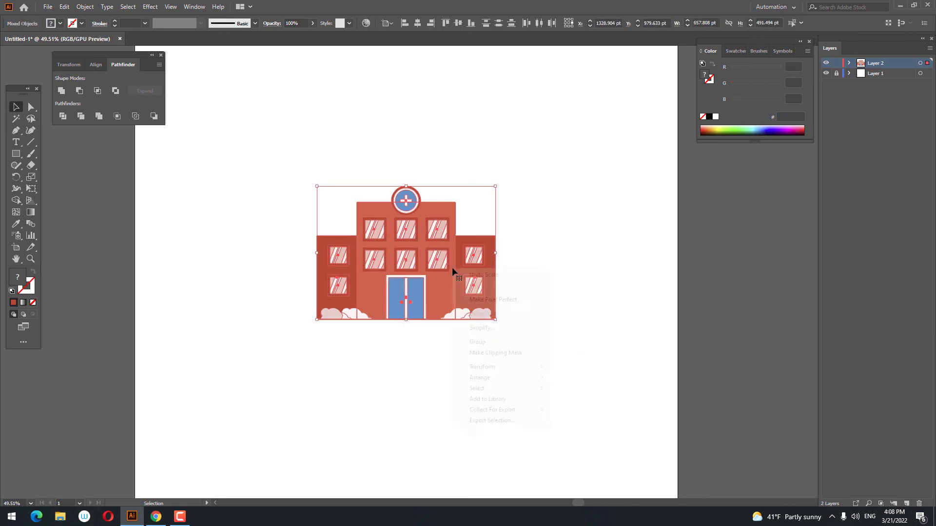
left_click(496, 343)
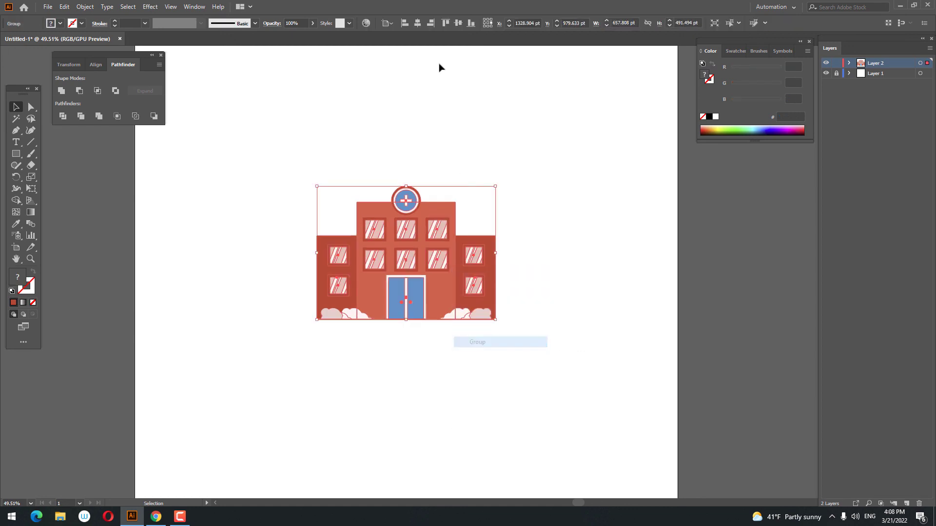
left_click(461, 24)
key("z")
mouse_move(361, 308)
left_mouse_down()
mouse_move(445, 345)
mouse_move(476, 446)
mouse_move(493, 416)
left_mouse_up()
key("v")
left_click(733, 211)
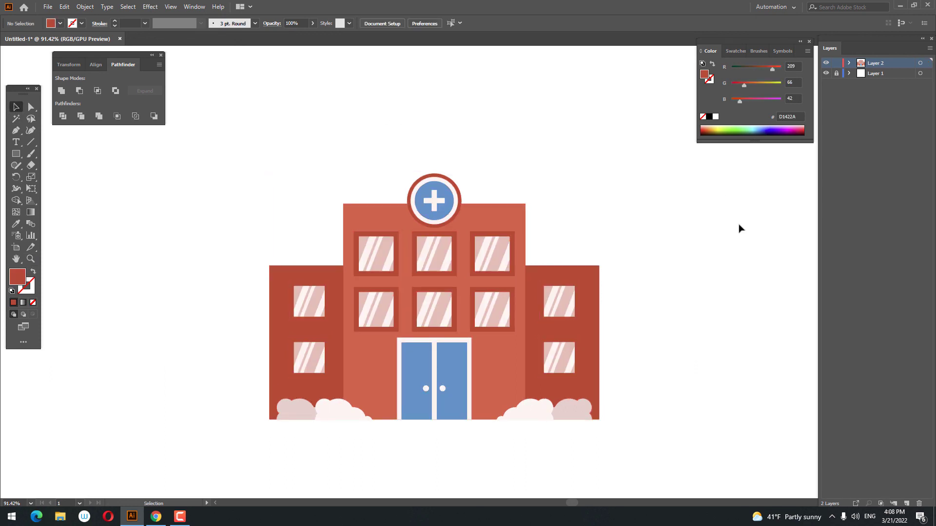